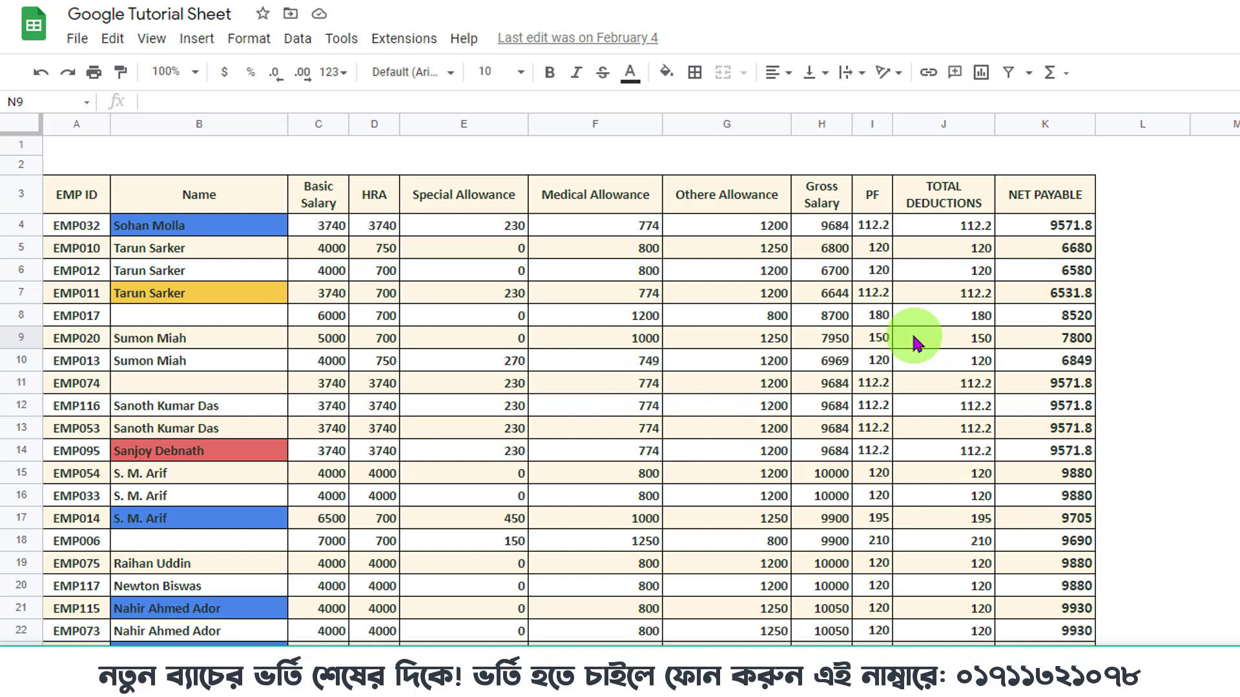
Step: Open the print settings for the salary sheet
{"action": "left_click", "coordinate": [326, 359]}
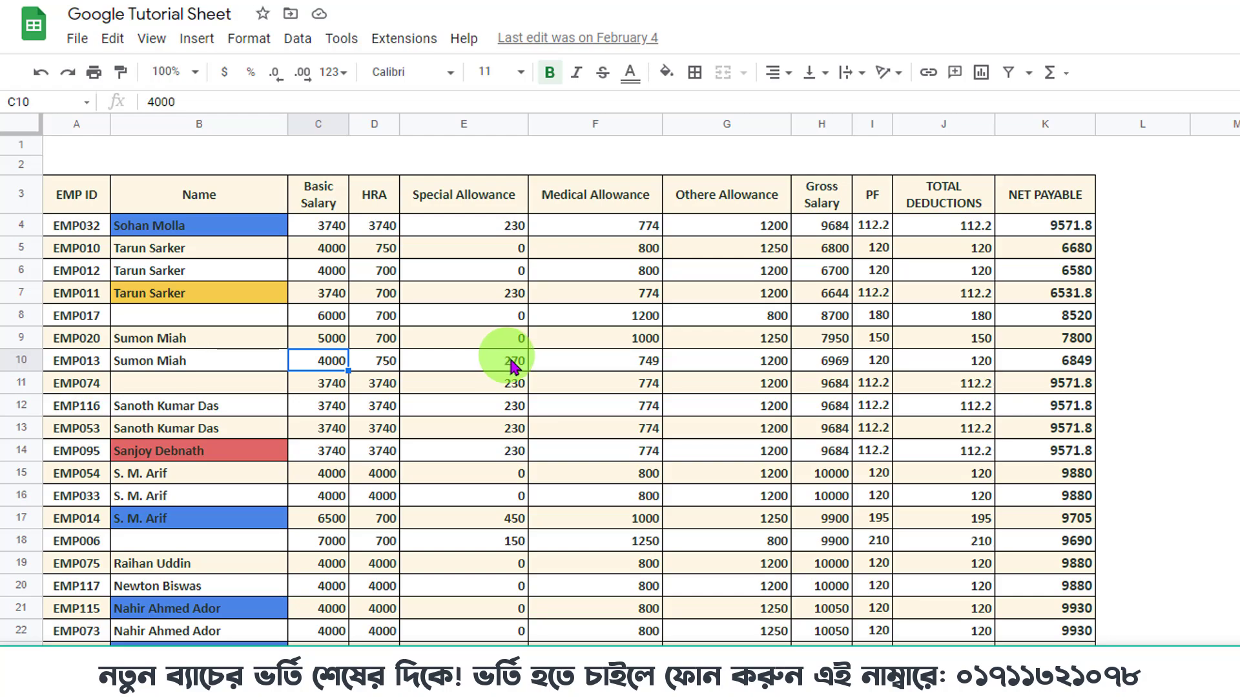
{"action": "left_click", "coordinate": [79, 40]}
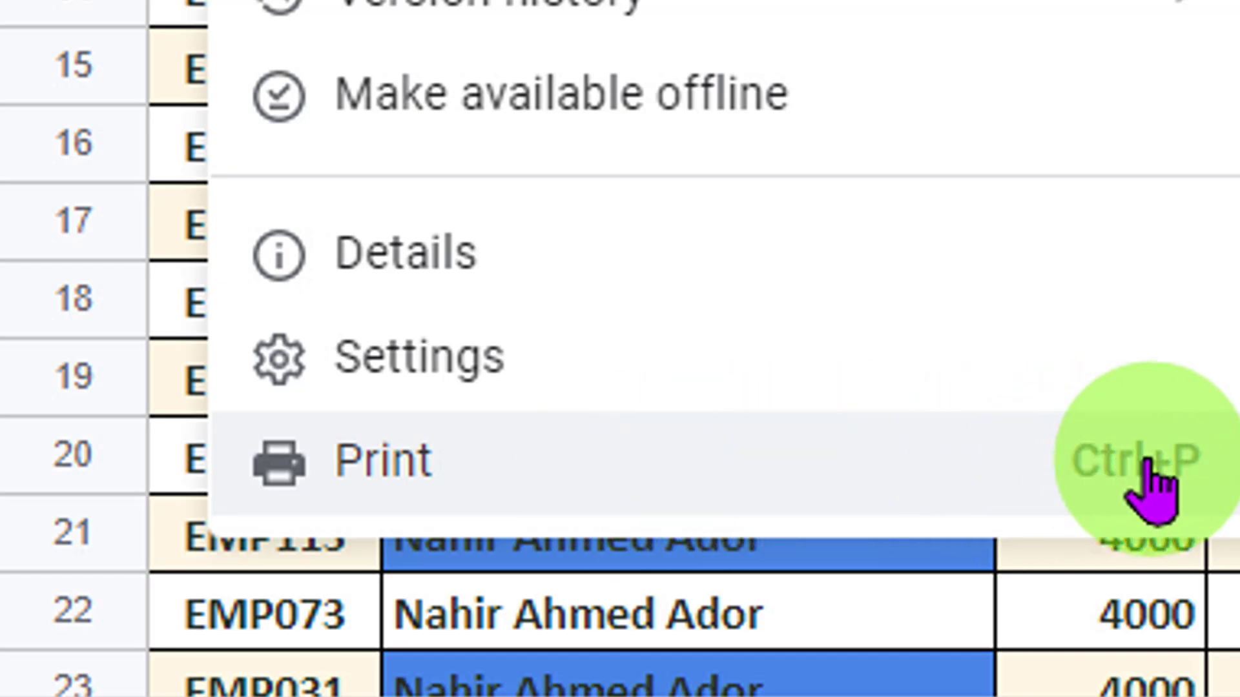
{"action": "left_click", "coordinate": [913, 490]}
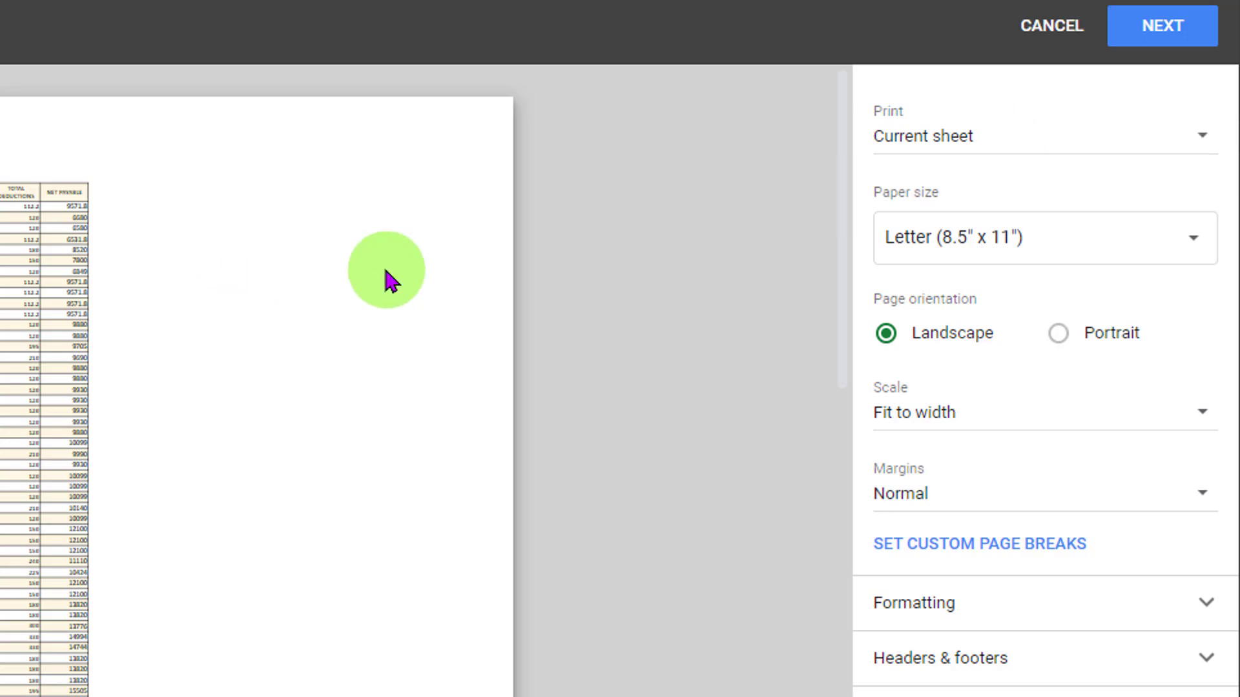
Step: Try printing the whole workbook and then only the selected cell B5, and leave the print settings
{"action": "left_click", "coordinate": [1038, 147]}
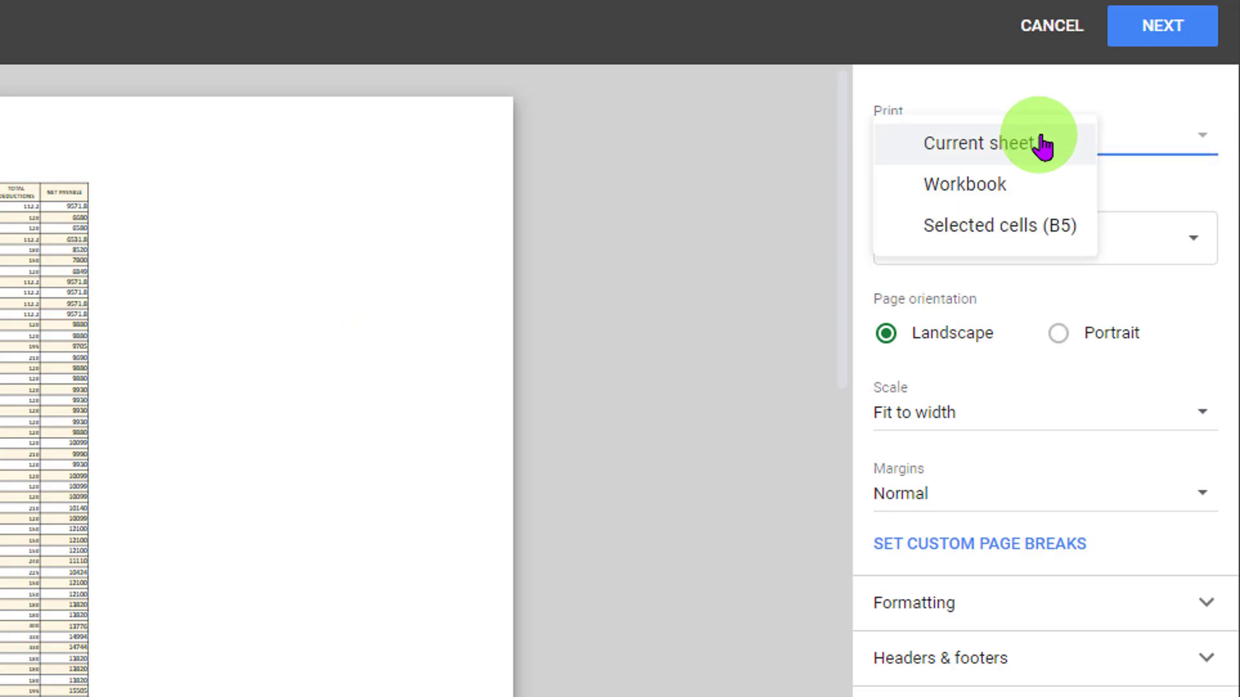
{"action": "left_click", "coordinate": [1048, 192]}
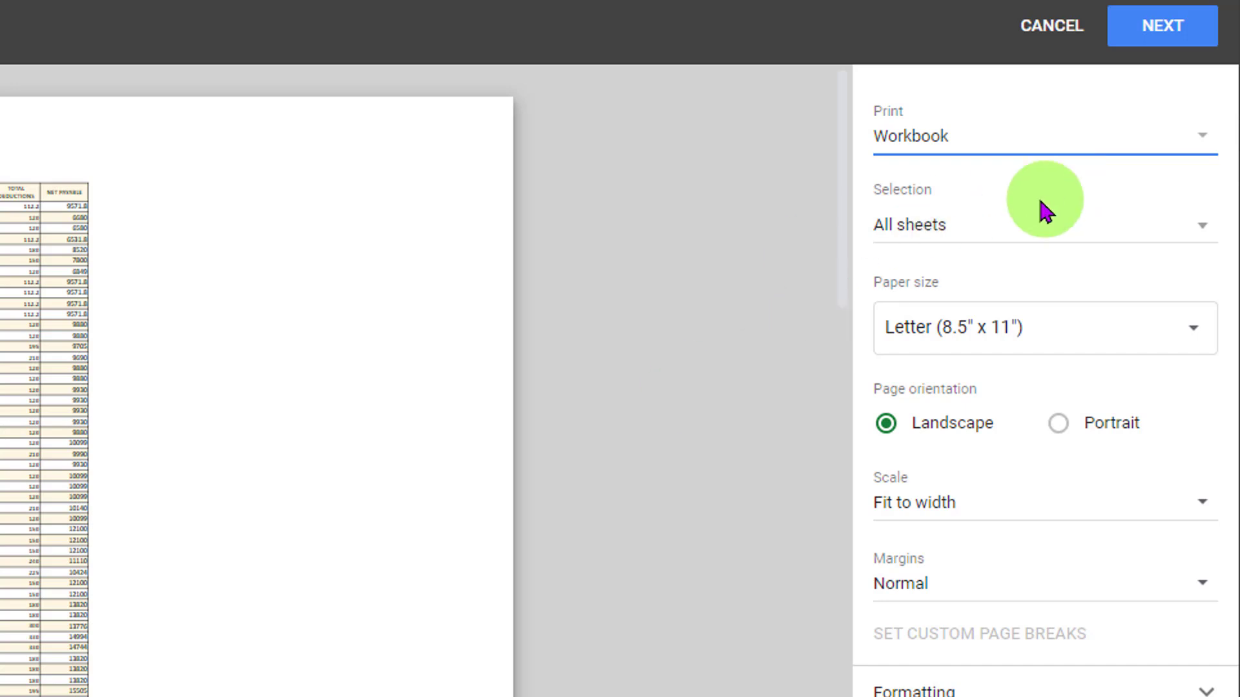
{"action": "left_click", "coordinate": [1044, 151]}
{"action": "left_click", "coordinate": [1018, 105]}
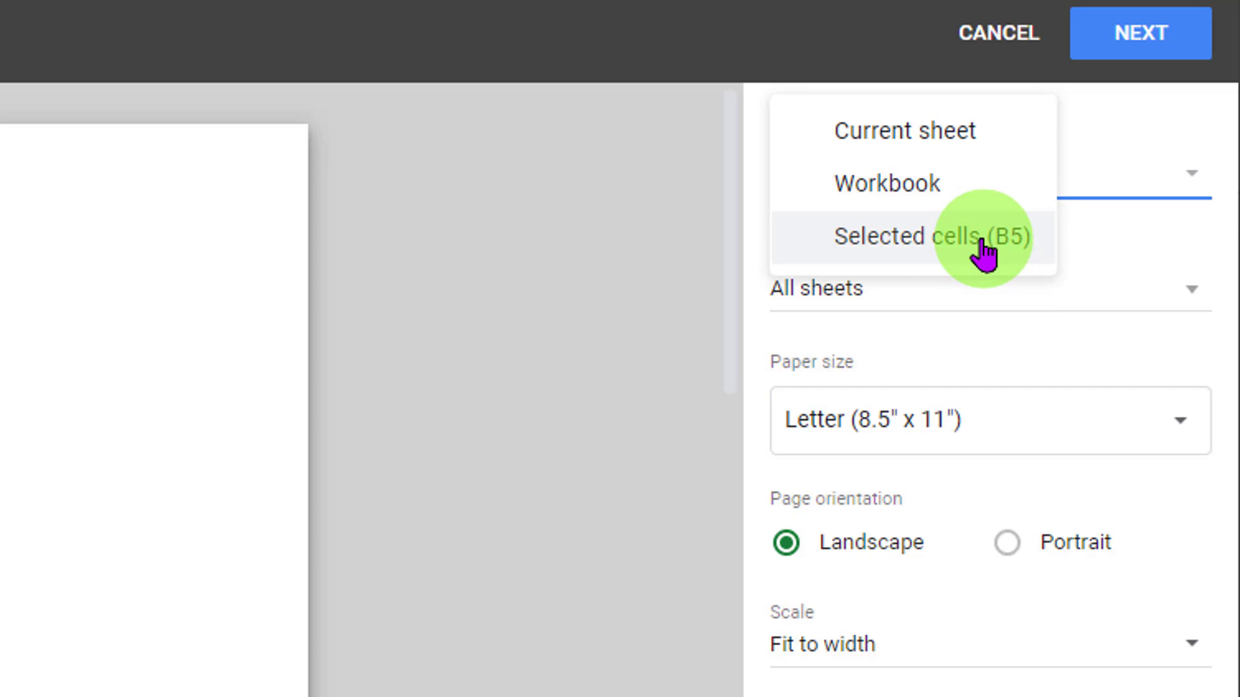
{"action": "left_click", "coordinate": [983, 252]}
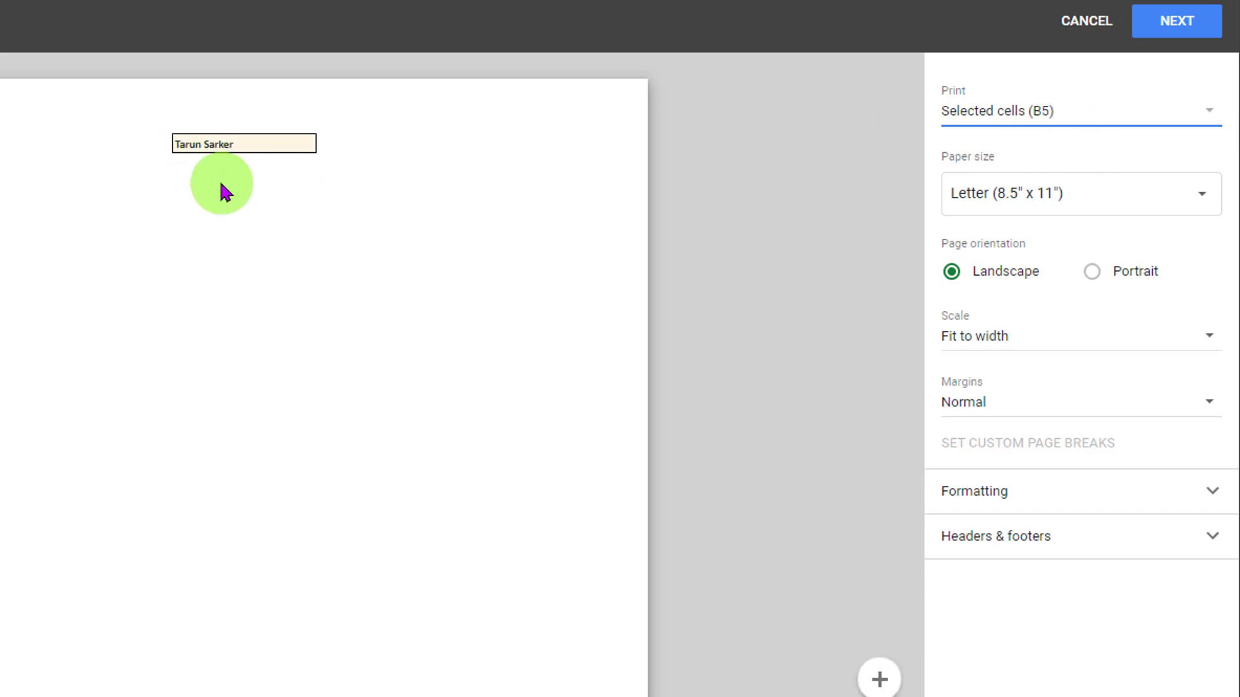
{"action": "left_click", "coordinate": [1093, 114]}
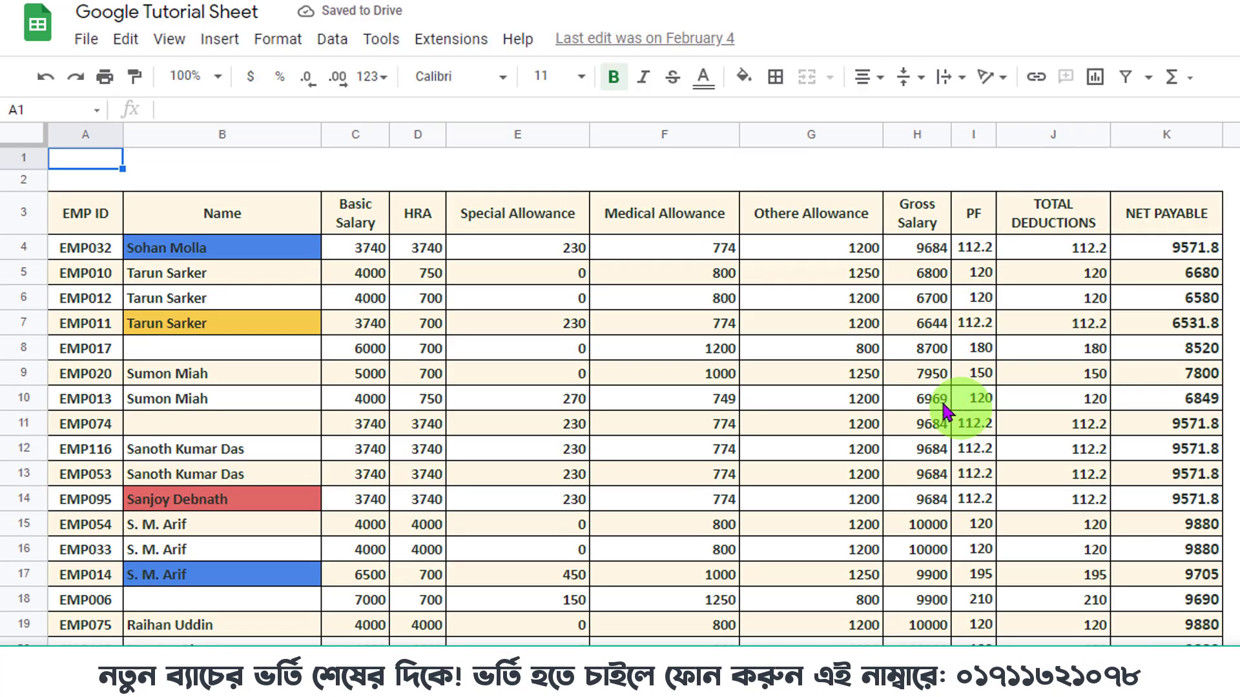
Step: Select the range A3:K18 in the salary table and open the print settings
{"action": "left_click", "coordinate": [82, 216]}
{"action": "left_click_drag", "start_coordinate": [506, 395], "coordinate": [1201, 603]}
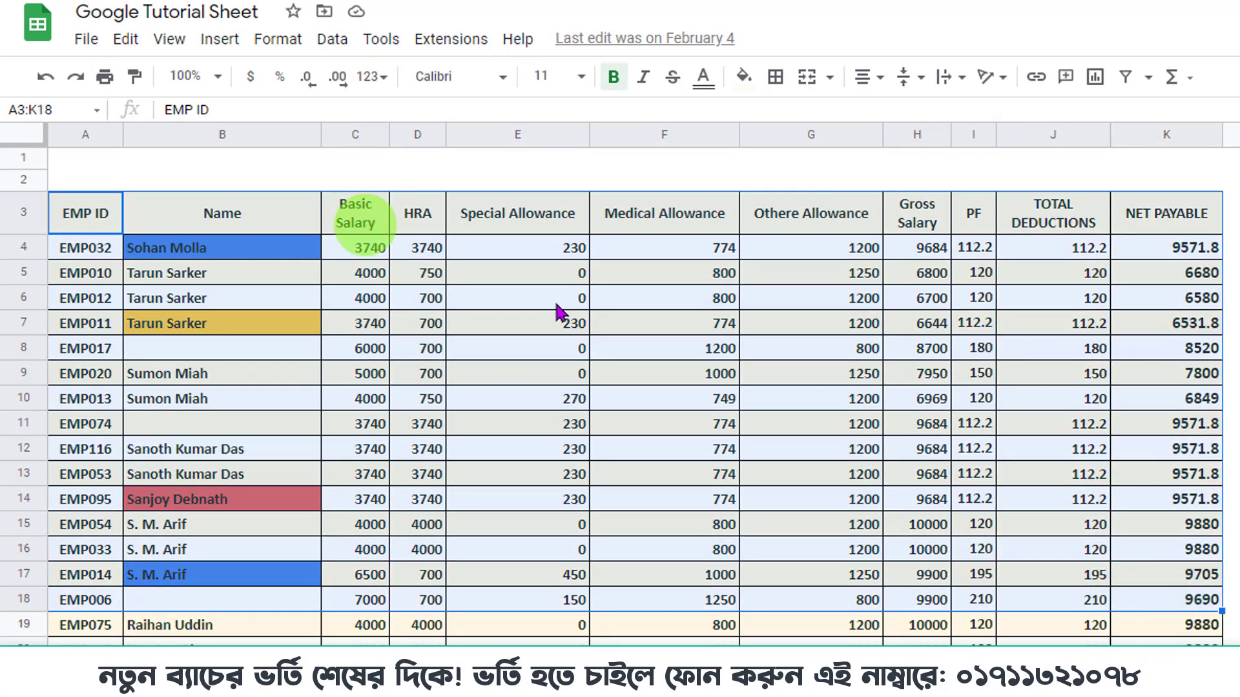
{"action": "left_click", "coordinate": [104, 45]}
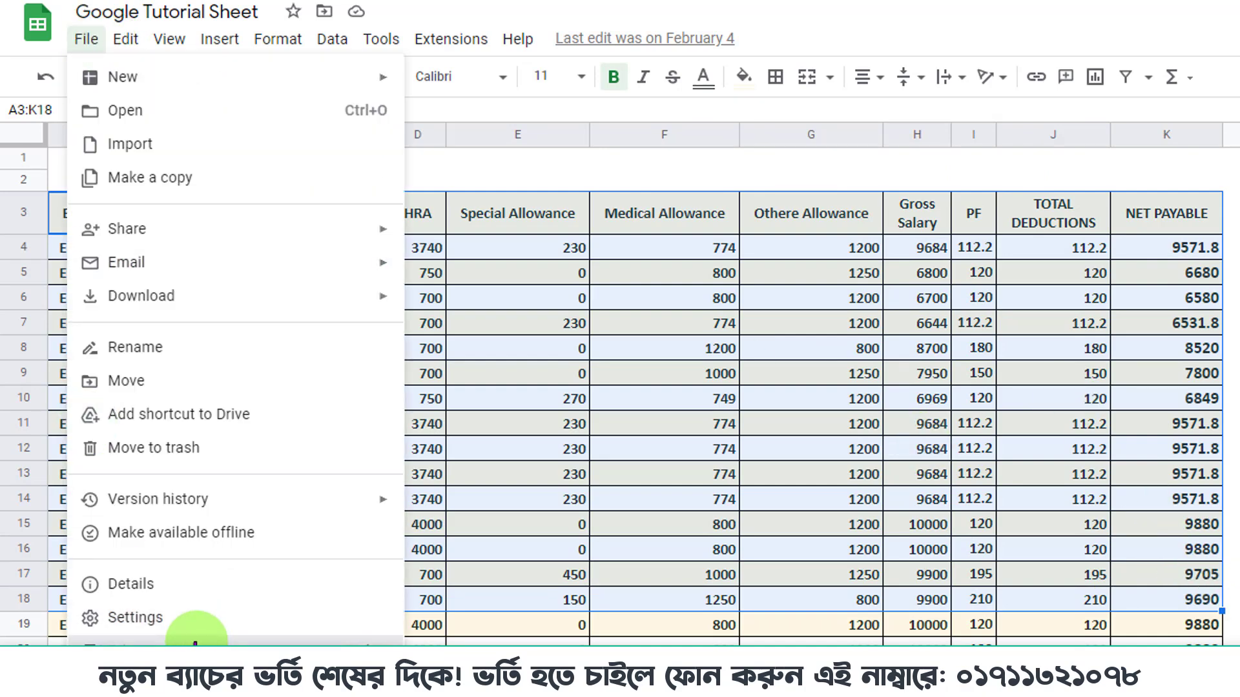
{"action": "left_click", "coordinate": [194, 643]}
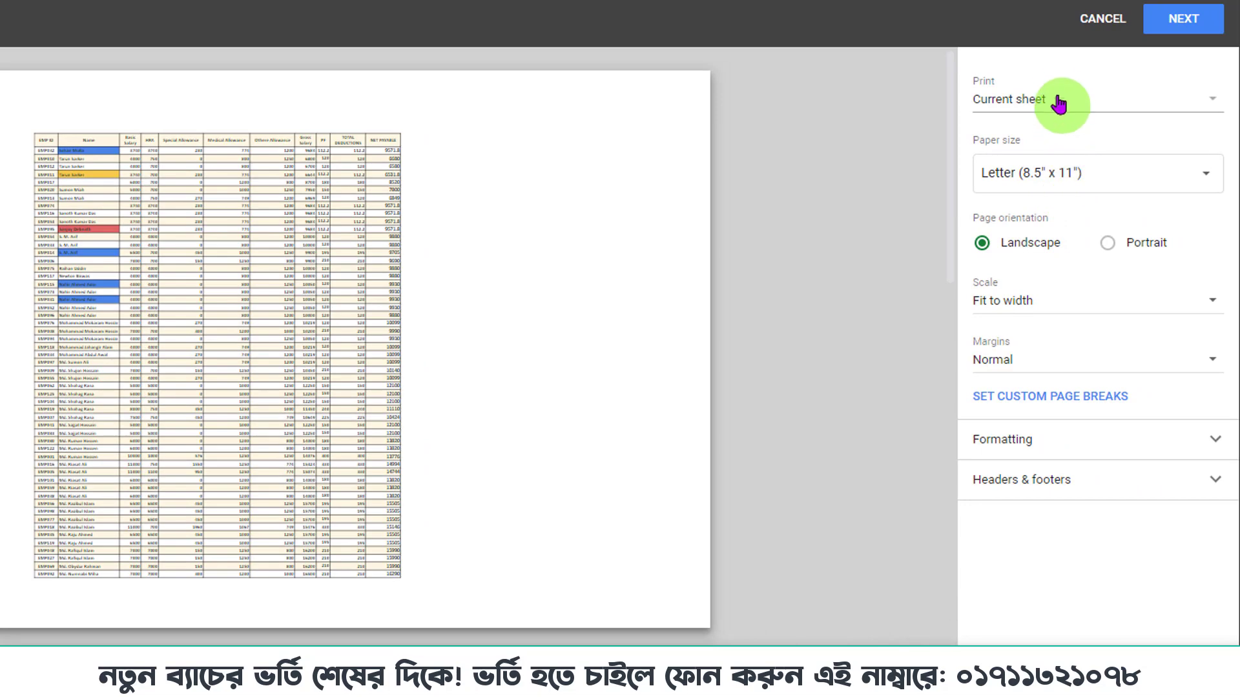
Step: Preview printing only the selected cells A3:K18, and return the print range to the current sheet
{"action": "left_click", "coordinate": [1061, 112]}
{"action": "left_click", "coordinate": [1054, 163]}
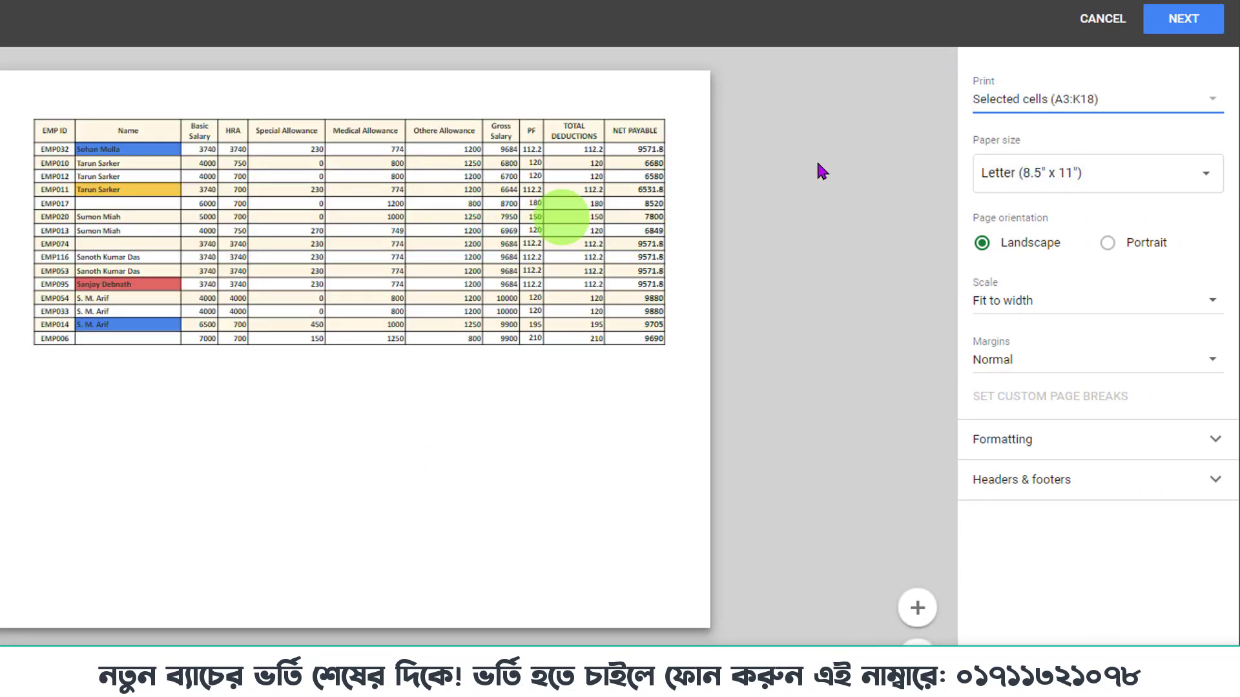
{"action": "left_click", "coordinate": [1055, 98]}
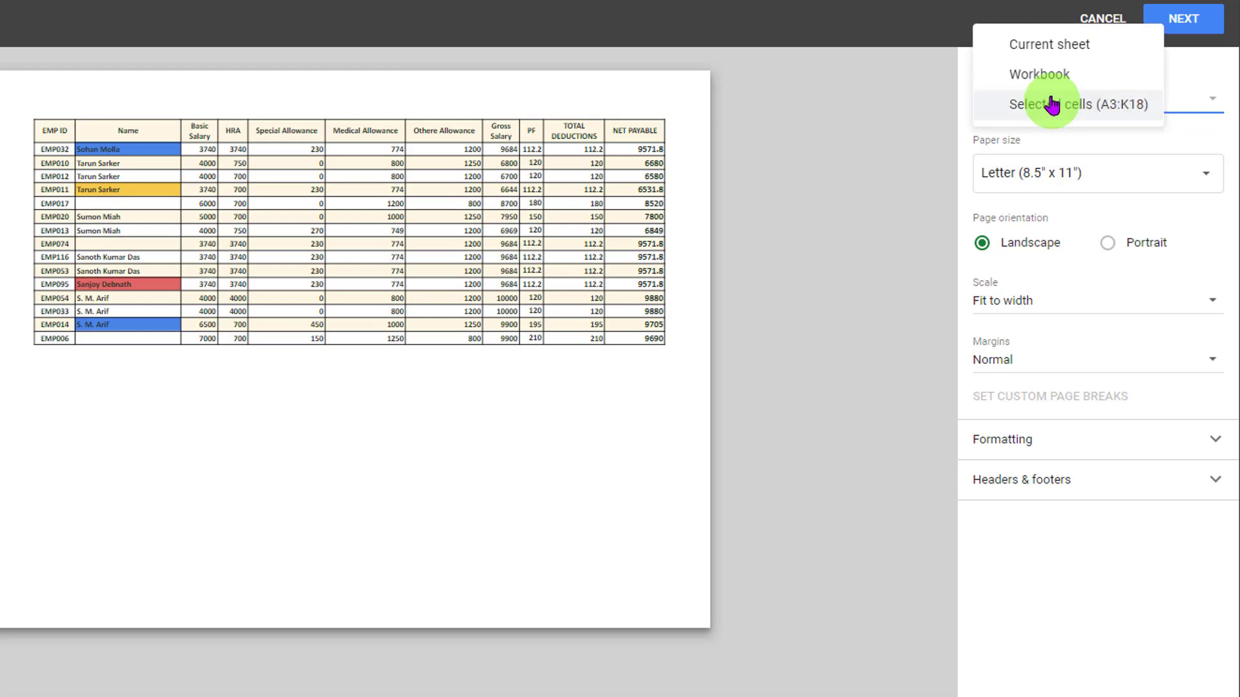
{"action": "left_click", "coordinate": [1051, 46]}
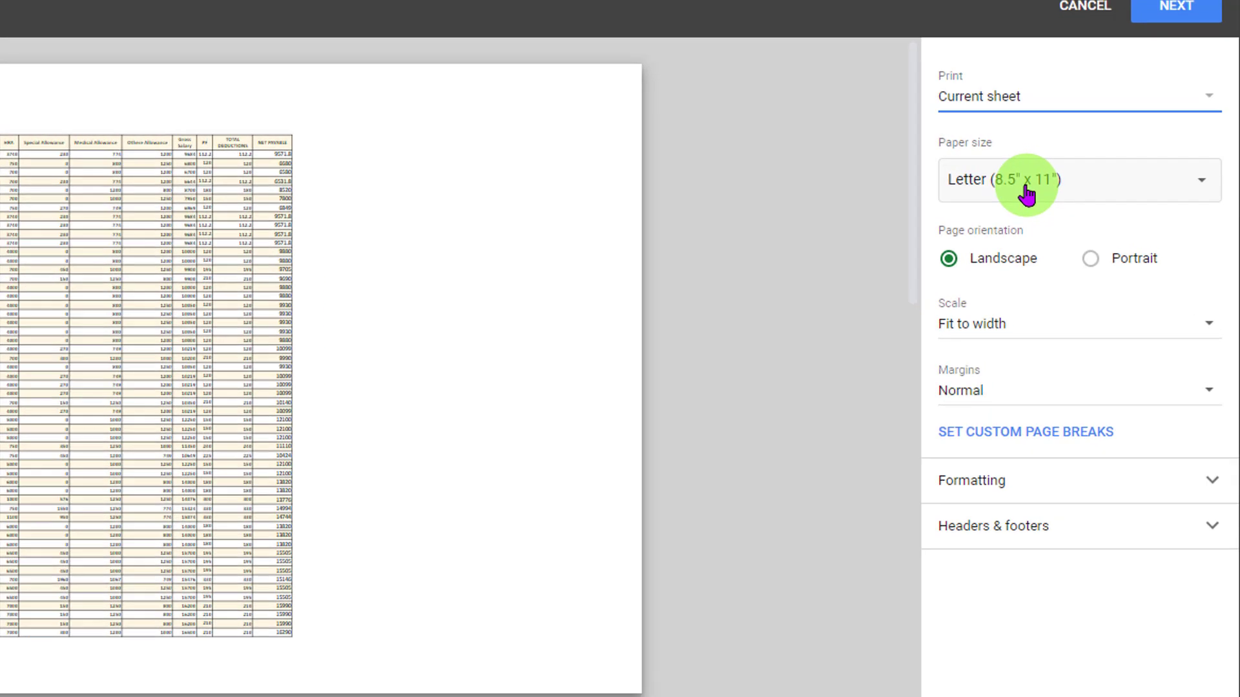
Step: Try the A4 paper size and switch back to Letter
{"action": "left_click", "coordinate": [1050, 185]}
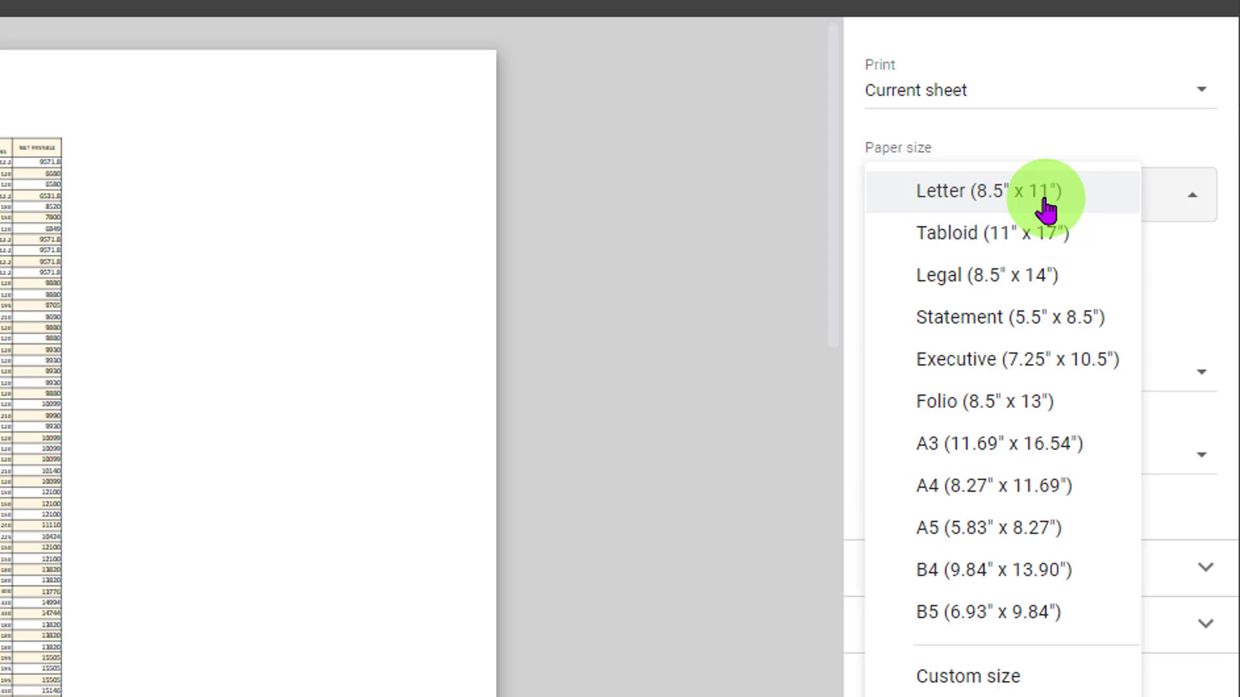
{"action": "left_click", "coordinate": [1035, 486]}
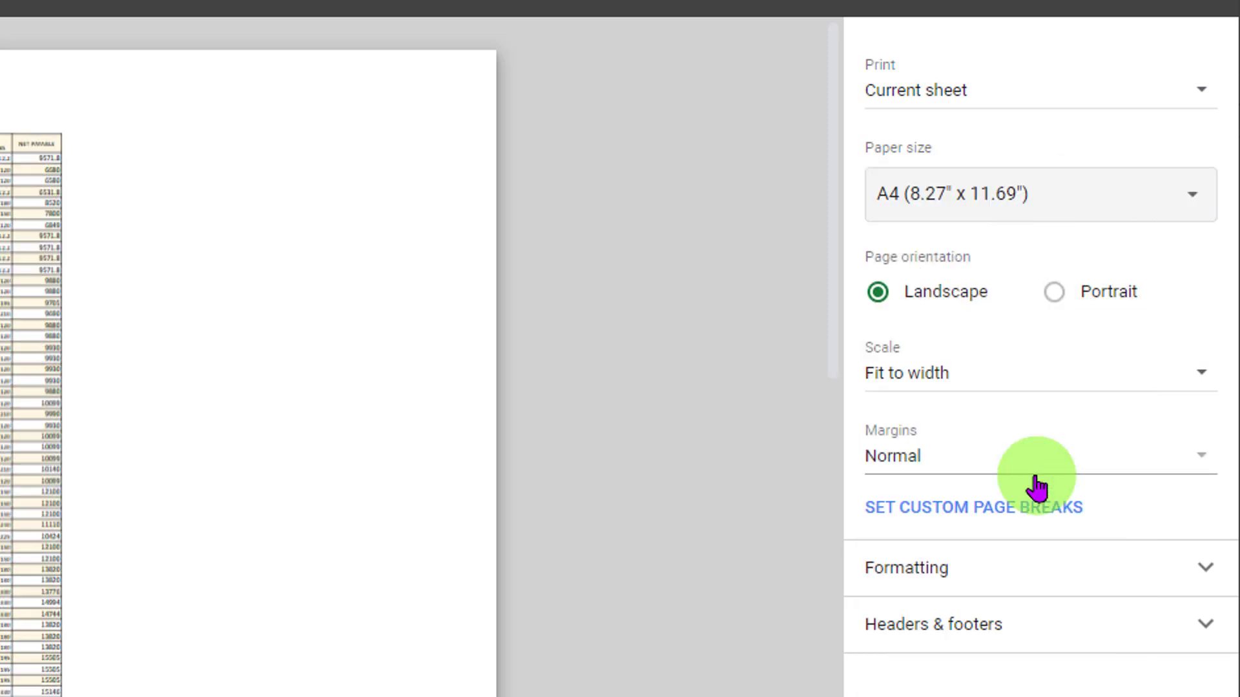
{"action": "left_click", "coordinate": [1047, 217]}
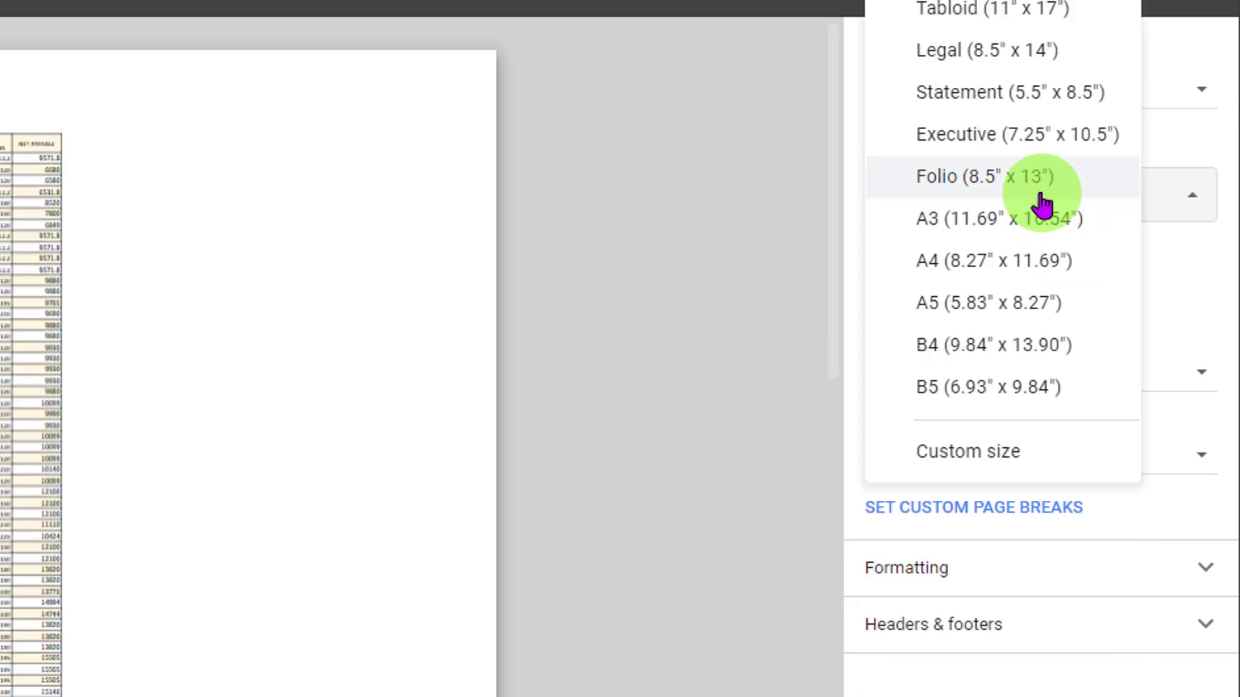
{"action": "left_click", "coordinate": [1023, 0]}
Step: Set the paper size to a custom size, keeping a height of 8.5" and a width of 11"
{"action": "left_click", "coordinate": [1033, 189]}
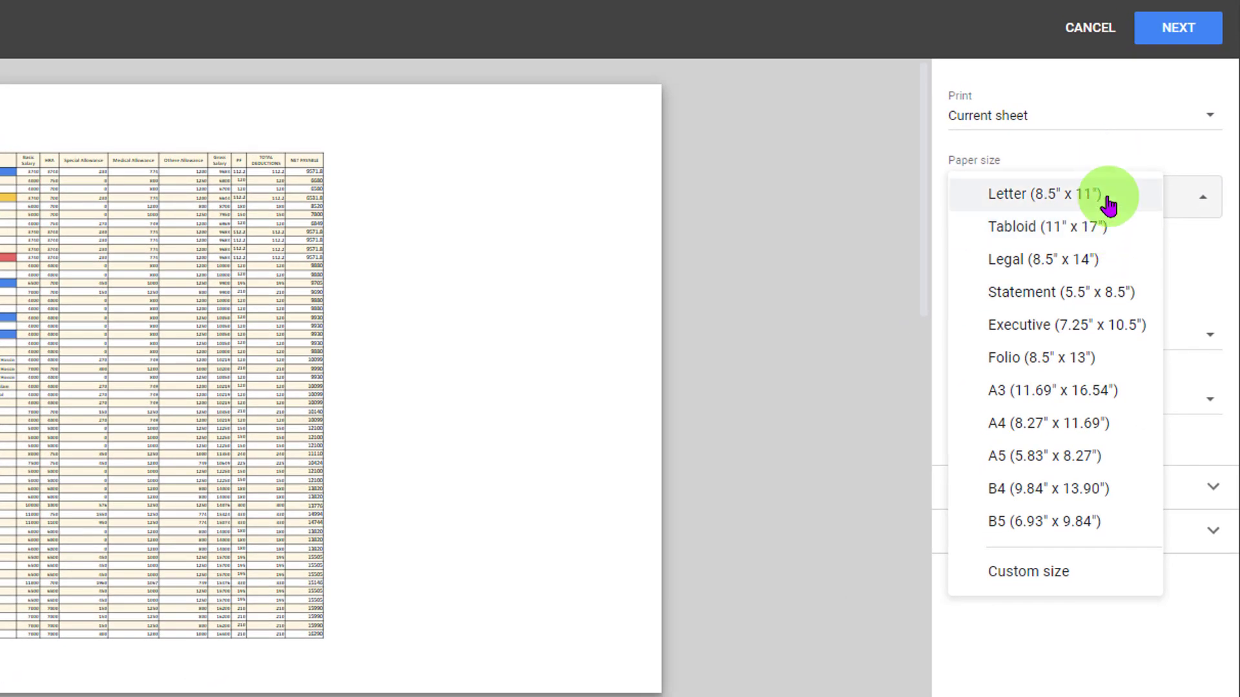
{"action": "left_click", "coordinate": [1040, 574]}
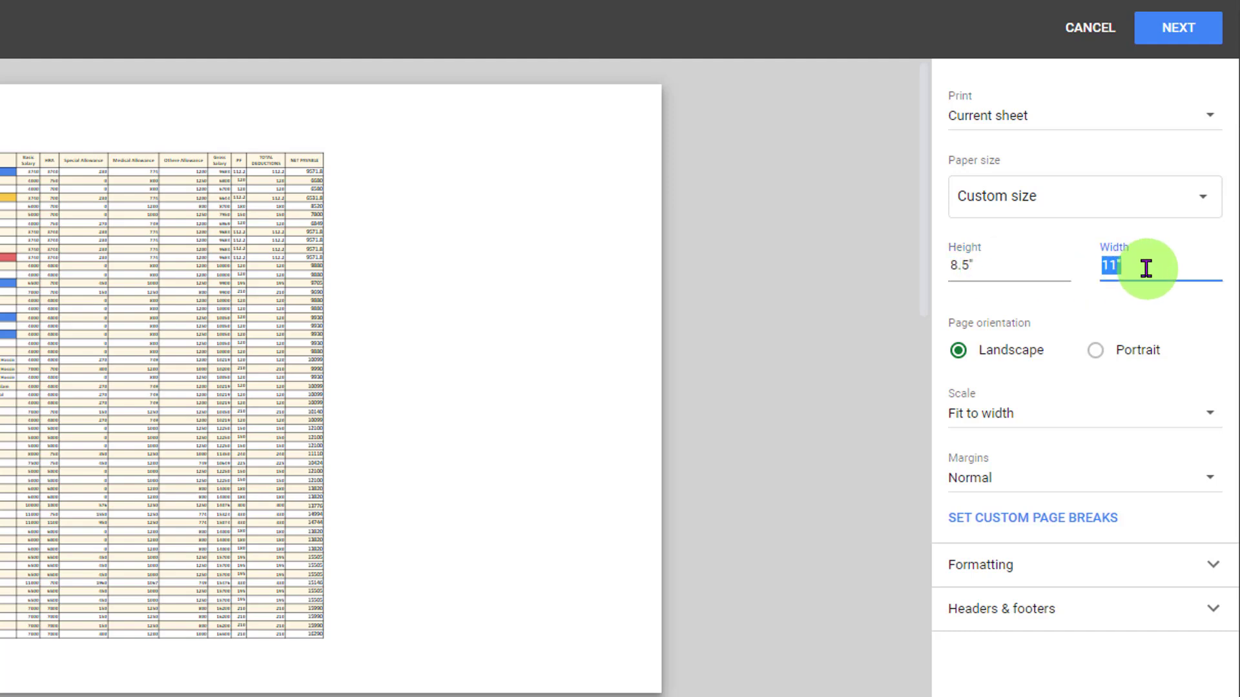
{"action": "left_click", "coordinate": [1105, 379]}
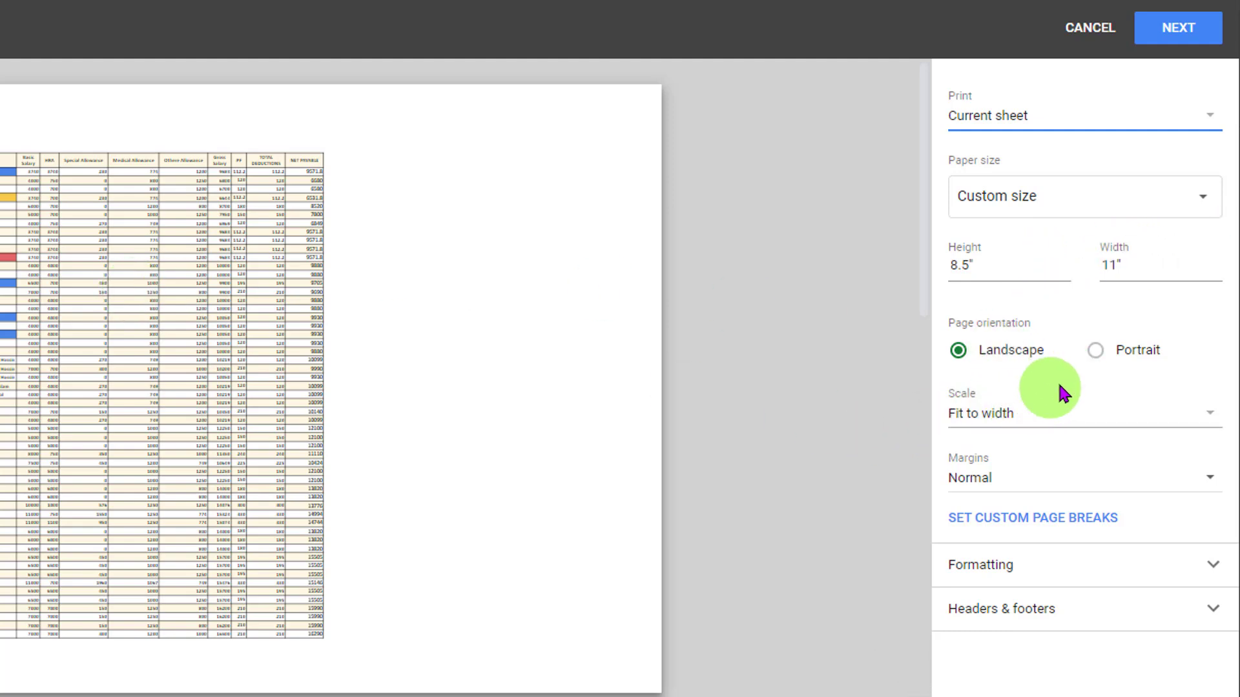
Step: Switch the page orientation to portrait and review how the table spreads over the previewed pages
{"action": "left_click", "coordinate": [1094, 352]}
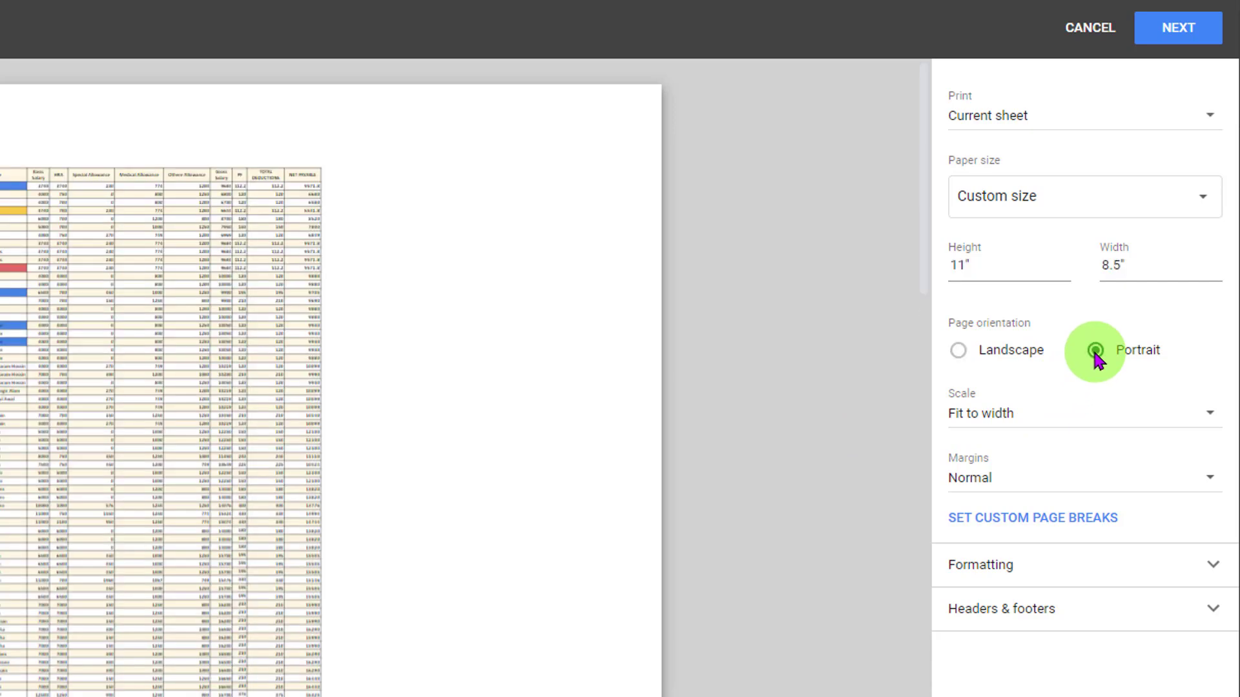
{"action": "scroll", "coordinate": [417, 425], "scroll_direction": "down", "scroll_amount": 4}
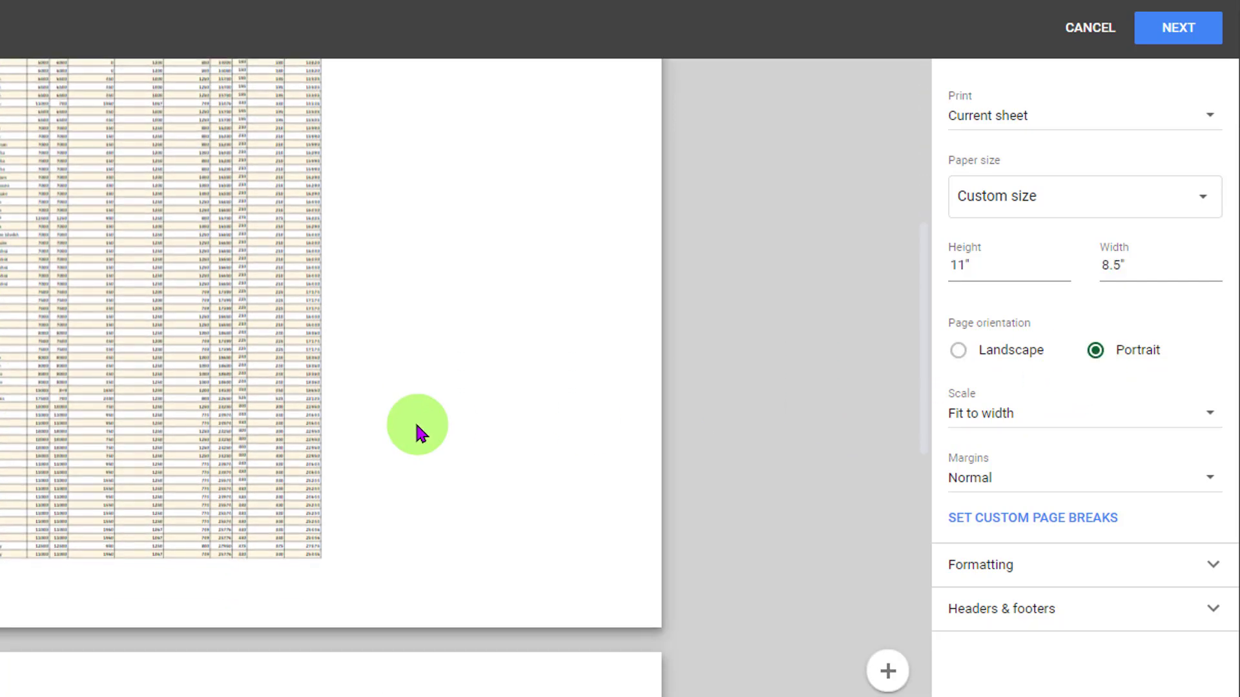
{"action": "scroll", "coordinate": [417, 425], "scroll_direction": "up", "scroll_amount": 4}
{"action": "scroll", "coordinate": [414, 420], "scroll_direction": "up", "scroll_amount": 2}
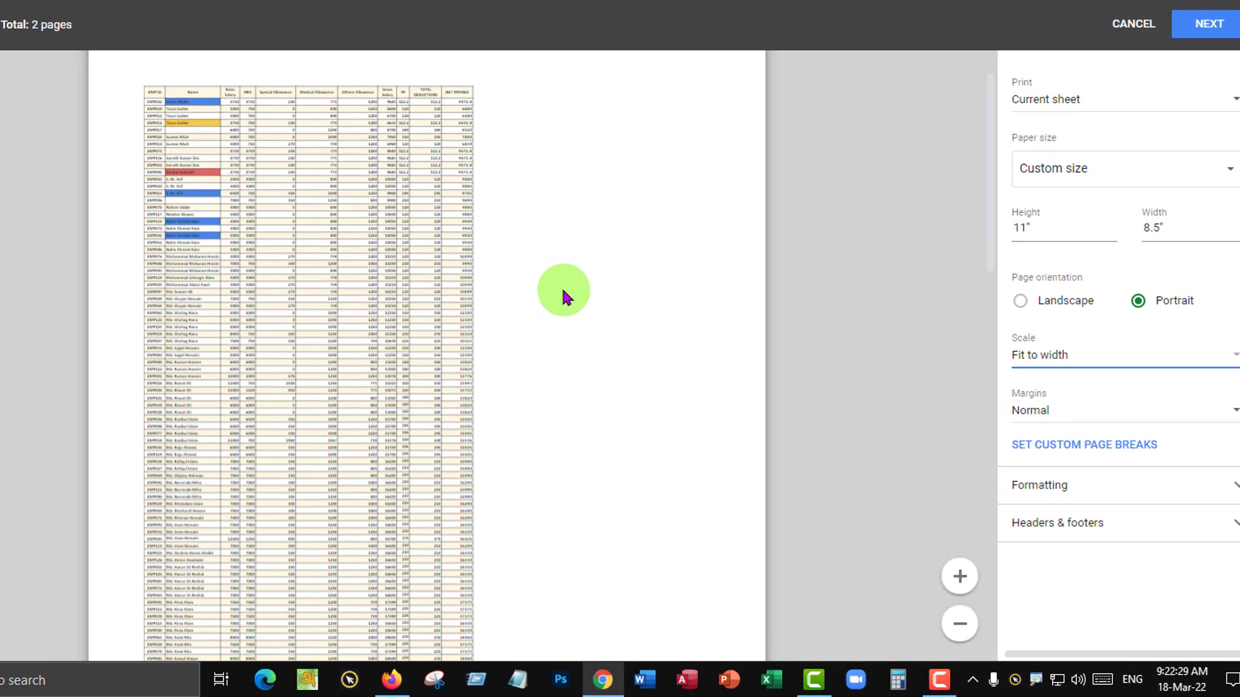
{"action": "scroll", "coordinate": [425, 341], "scroll_direction": "down", "scroll_amount": 5}
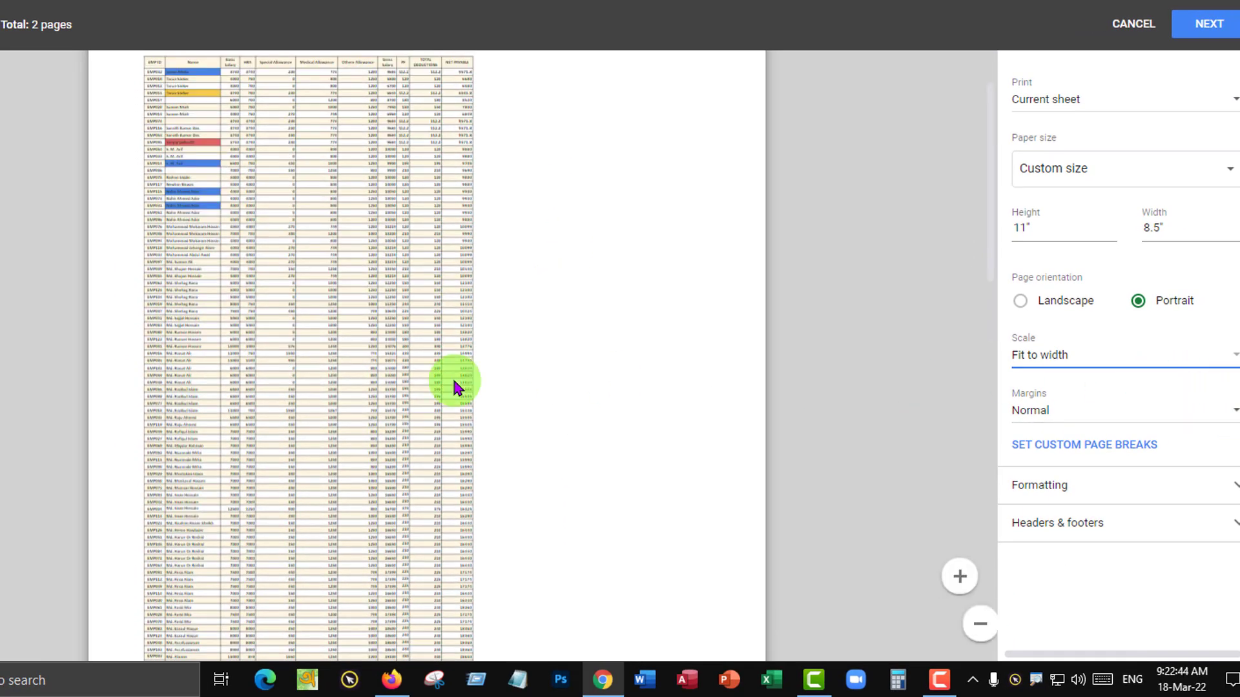
{"action": "scroll", "coordinate": [454, 384], "scroll_direction": "up", "scroll_amount": 1}
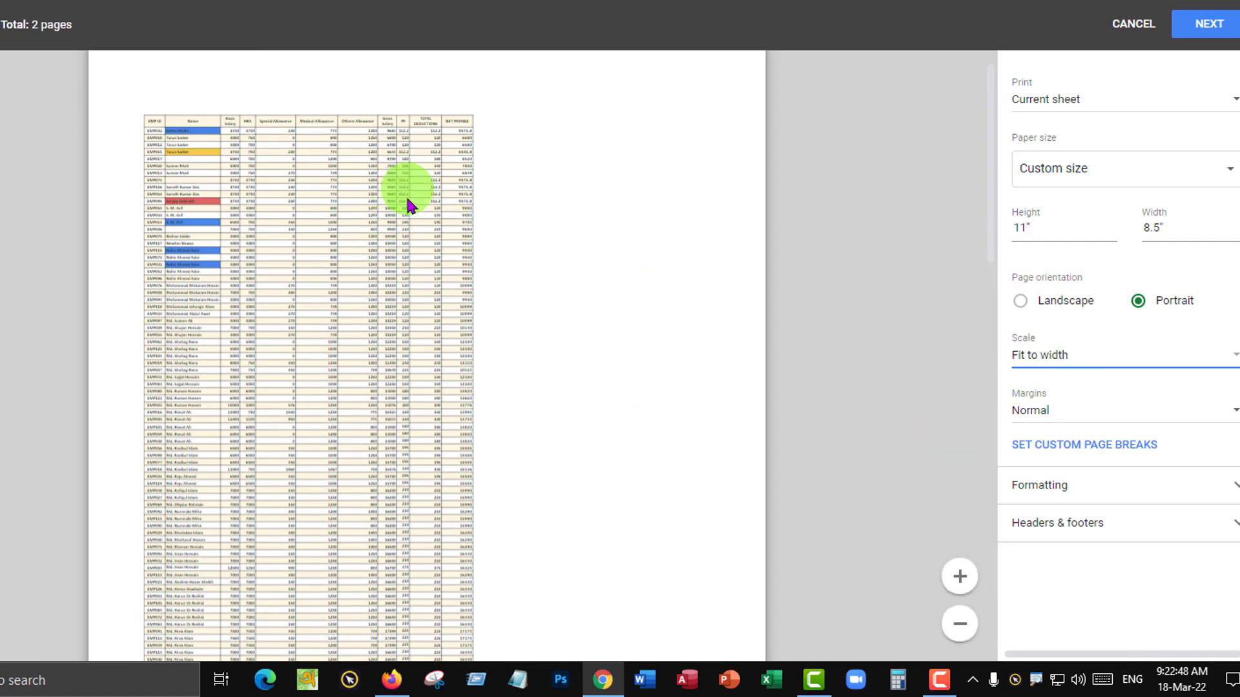
{"action": "scroll", "coordinate": [370, 271], "scroll_direction": "up", "scroll_amount": 1}
{"action": "scroll", "coordinate": [370, 271], "scroll_direction": "down", "scroll_amount": 1}
{"action": "scroll", "coordinate": [370, 271], "scroll_direction": "down", "scroll_amount": 1}
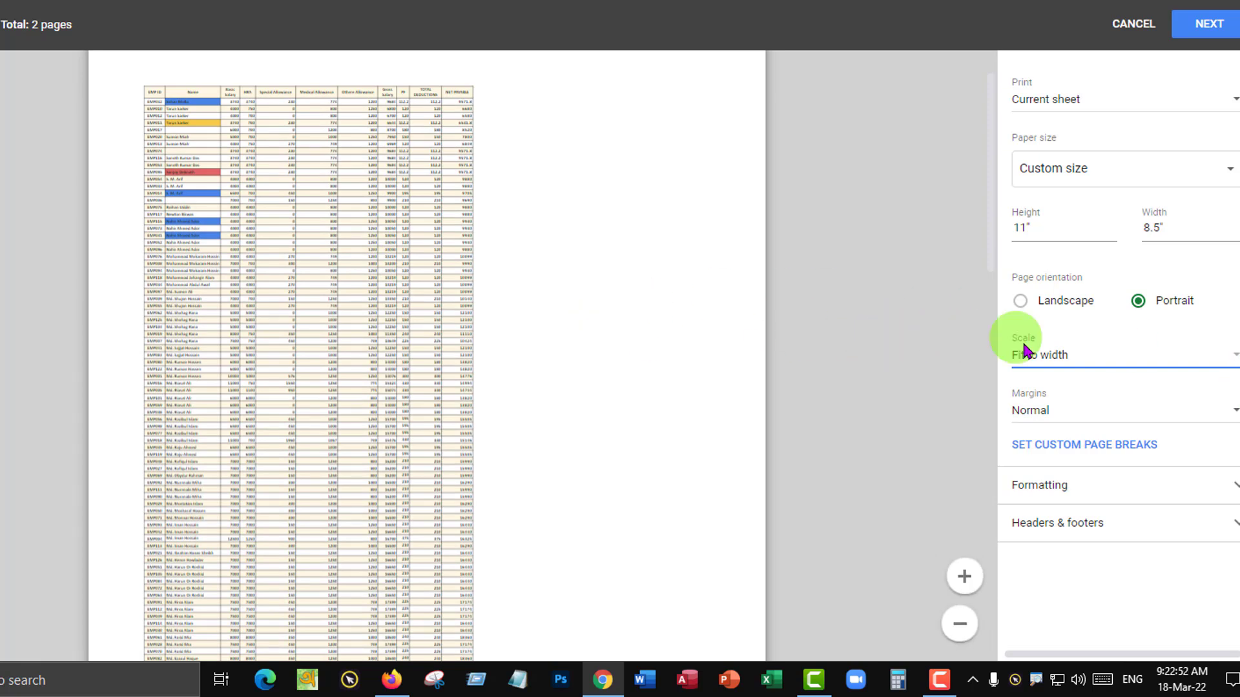
Step: Try the Fit to height scale and check the table from top to bottom in the preview
{"action": "left_click", "coordinate": [1066, 360]}
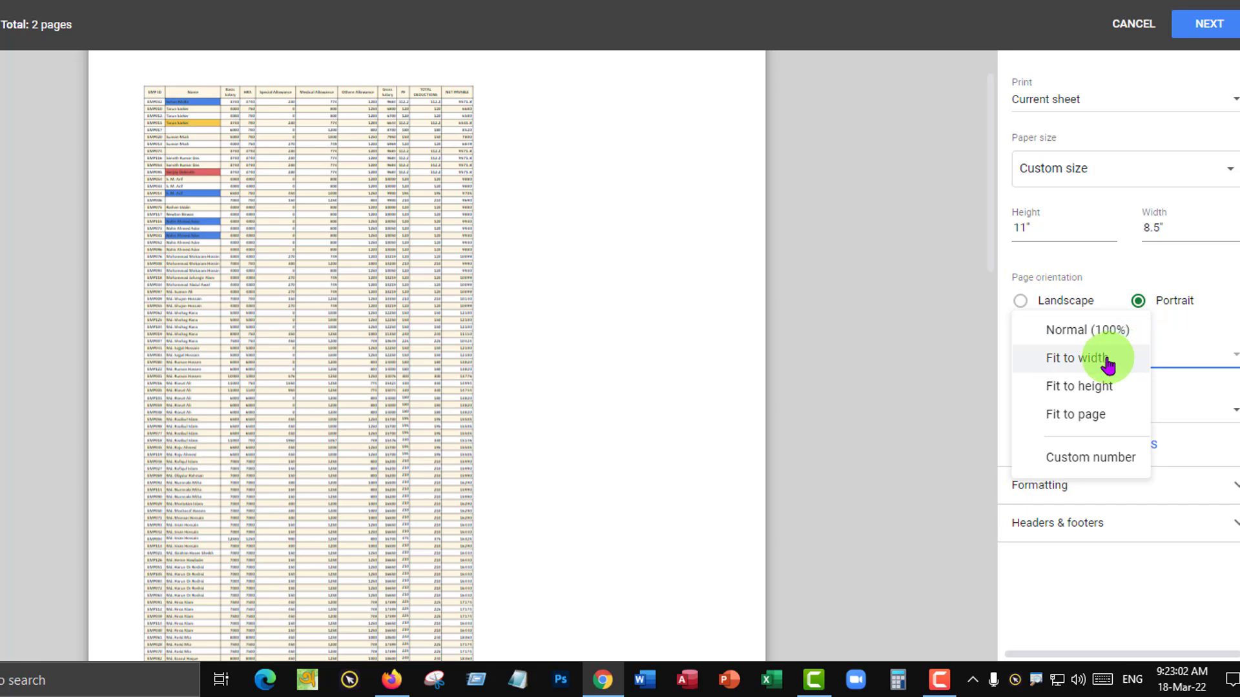
{"action": "left_click", "coordinate": [1103, 392]}
{"action": "scroll", "coordinate": [432, 328], "scroll_direction": "down", "scroll_amount": 4}
{"action": "scroll", "coordinate": [437, 329], "scroll_direction": "up", "scroll_amount": 4}
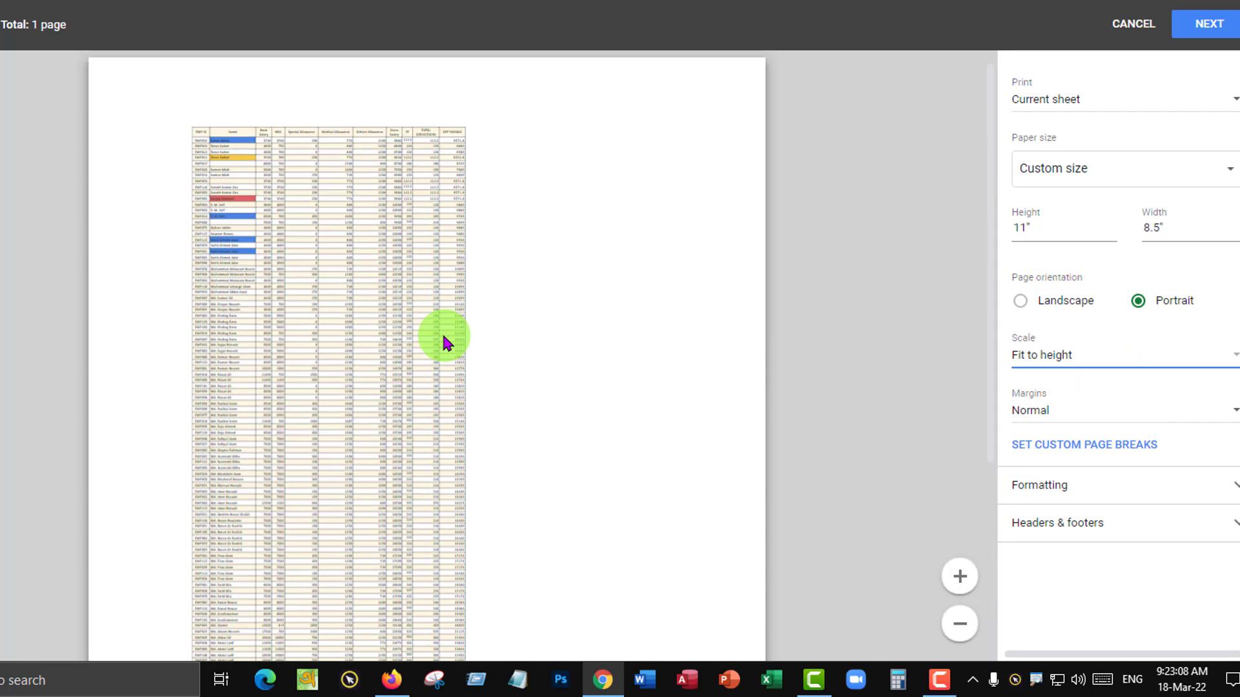
{"action": "scroll", "coordinate": [444, 340], "scroll_direction": "down", "scroll_amount": 3}
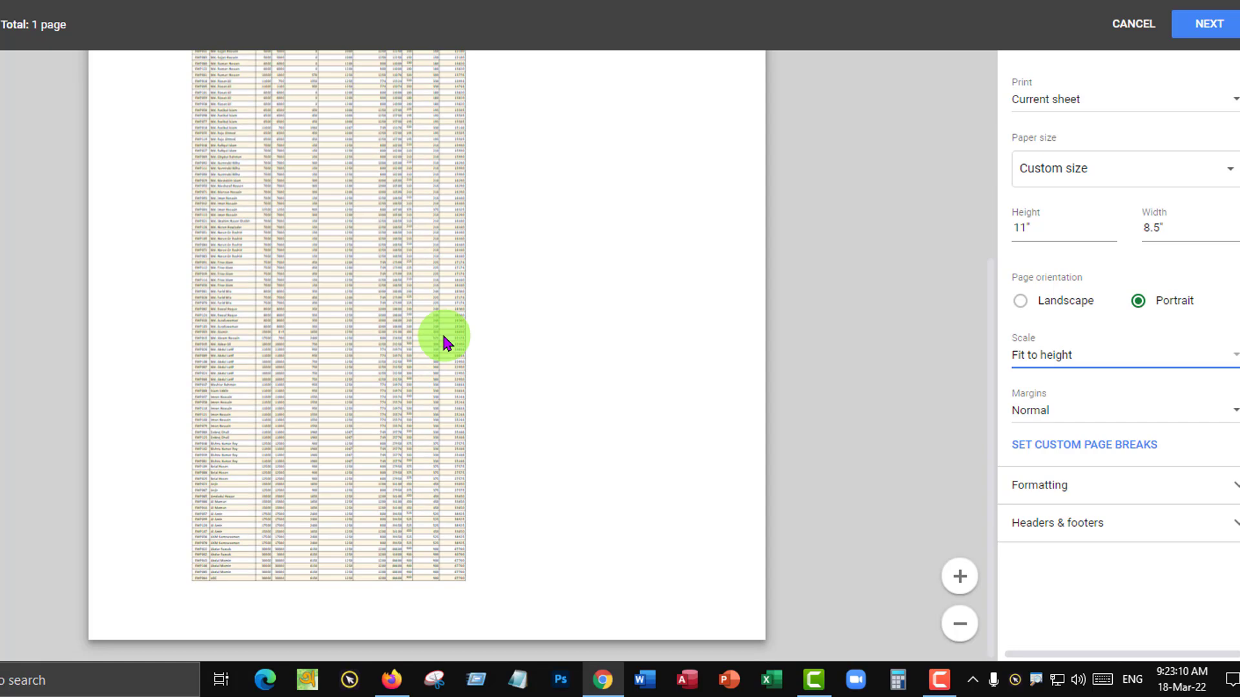
{"action": "scroll", "coordinate": [445, 341], "scroll_direction": "up", "scroll_amount": 5}
{"action": "scroll", "coordinate": [445, 341], "scroll_direction": "down", "scroll_amount": 4}
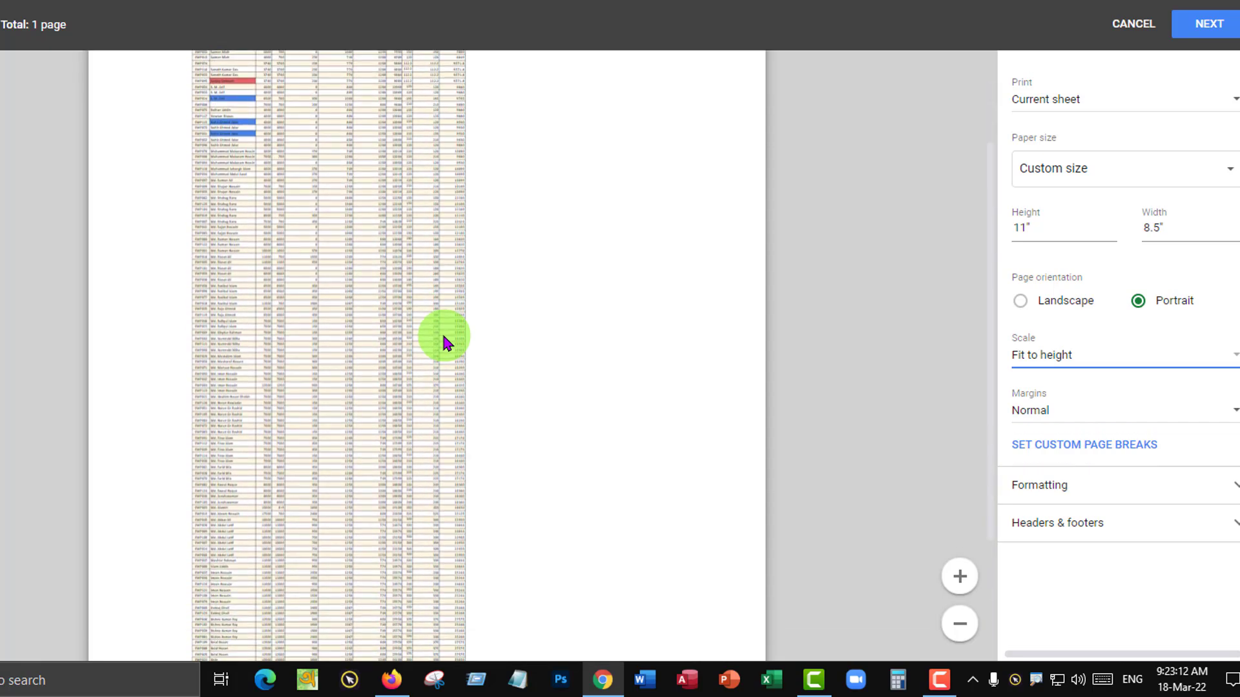
Step: Try the Fit to page scale and check the resulting page in the preview
{"action": "left_click", "coordinate": [1045, 359]}
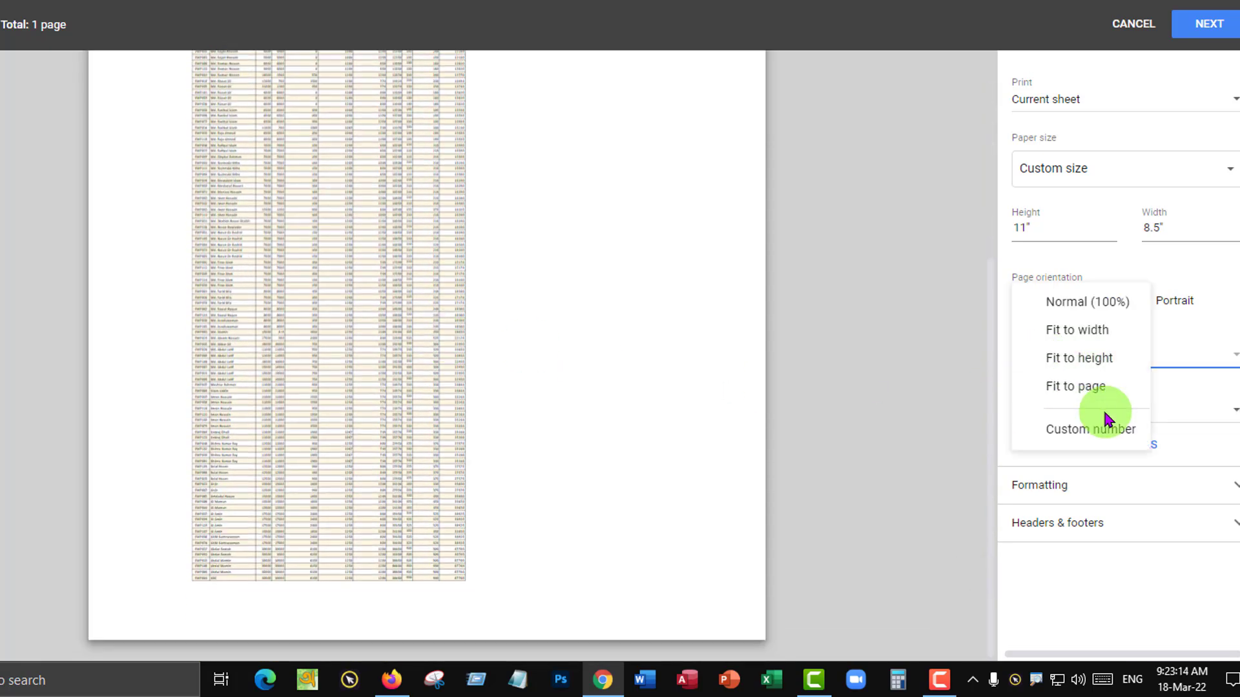
{"action": "left_click", "coordinate": [1078, 387]}
{"action": "scroll", "coordinate": [548, 397], "scroll_direction": "up", "scroll_amount": 5}
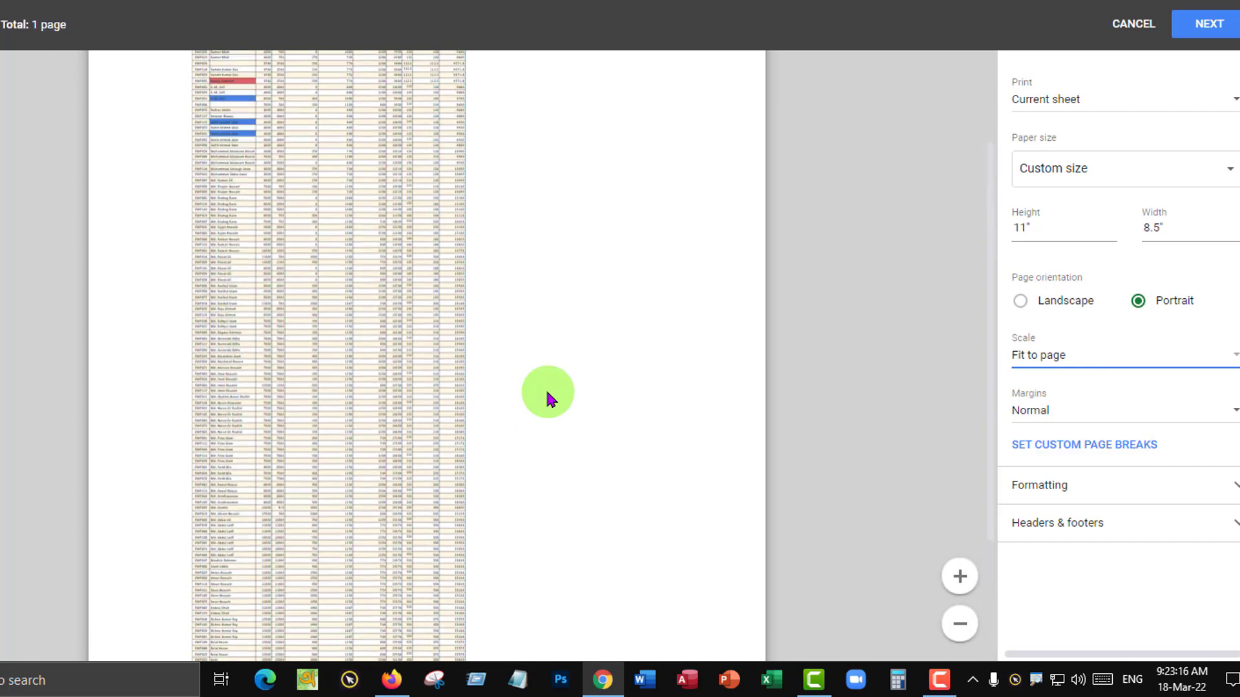
{"action": "scroll", "coordinate": [547, 393], "scroll_direction": "down", "scroll_amount": 5}
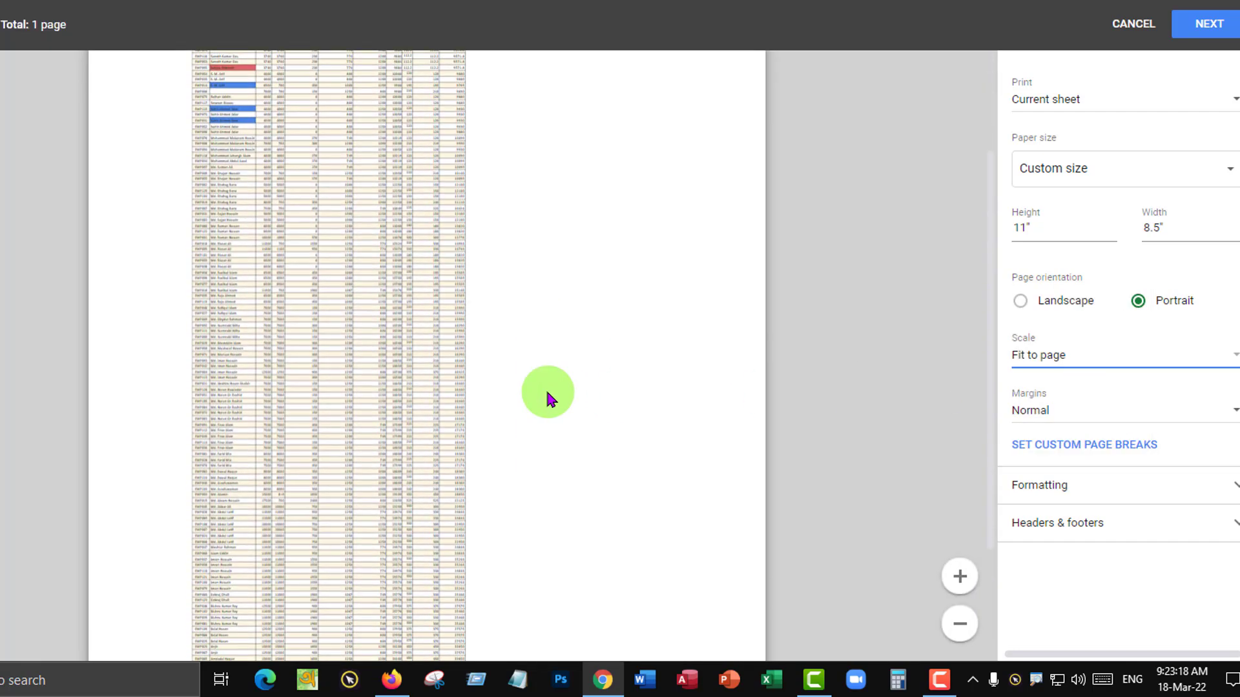
Step: Set the print scale to Normal (100%)
{"action": "left_click", "coordinate": [1098, 362]}
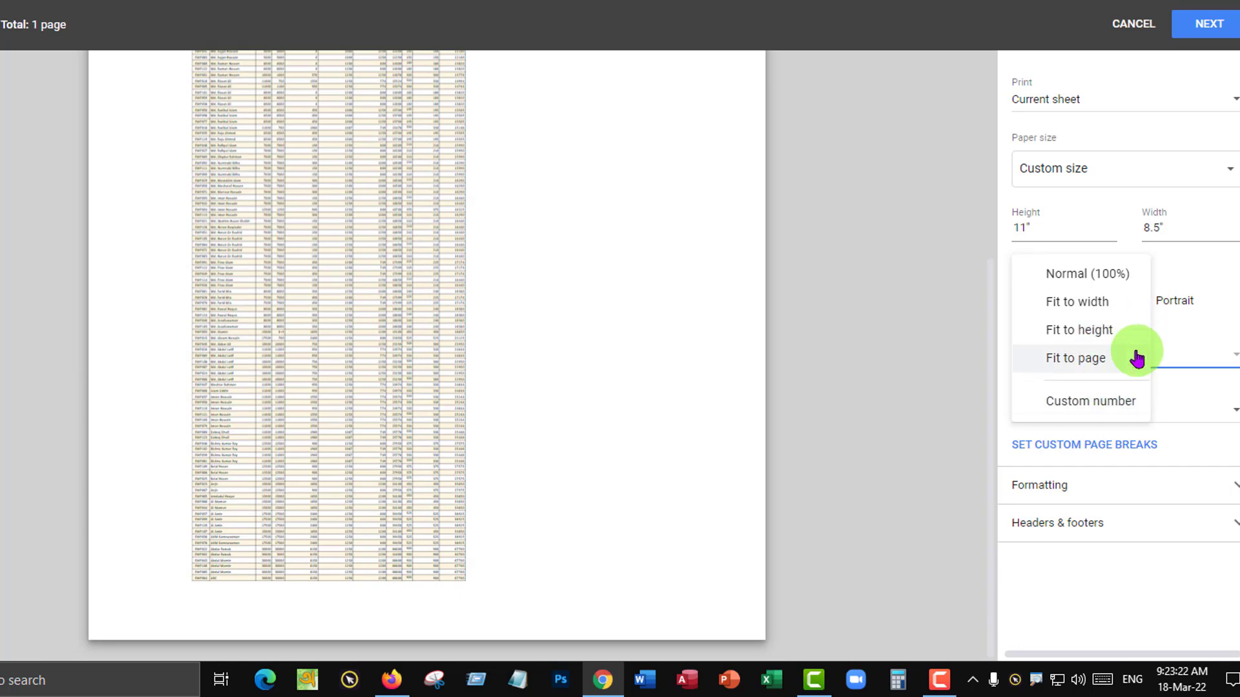
{"action": "left_click", "coordinate": [1110, 272]}
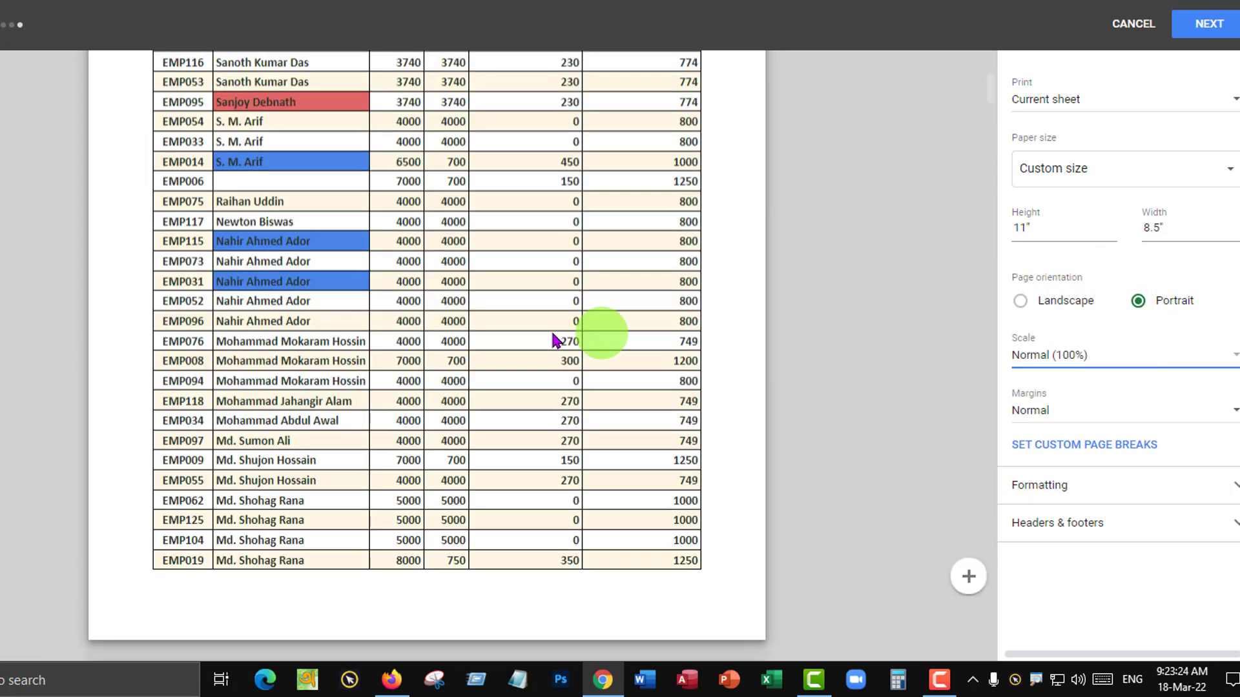
Step: Set the print margins to Narrow
{"action": "scroll", "coordinate": [559, 342], "scroll_direction": "up", "scroll_amount": 2}
{"action": "scroll", "coordinate": [559, 342], "scroll_direction": "up", "scroll_amount": 3}
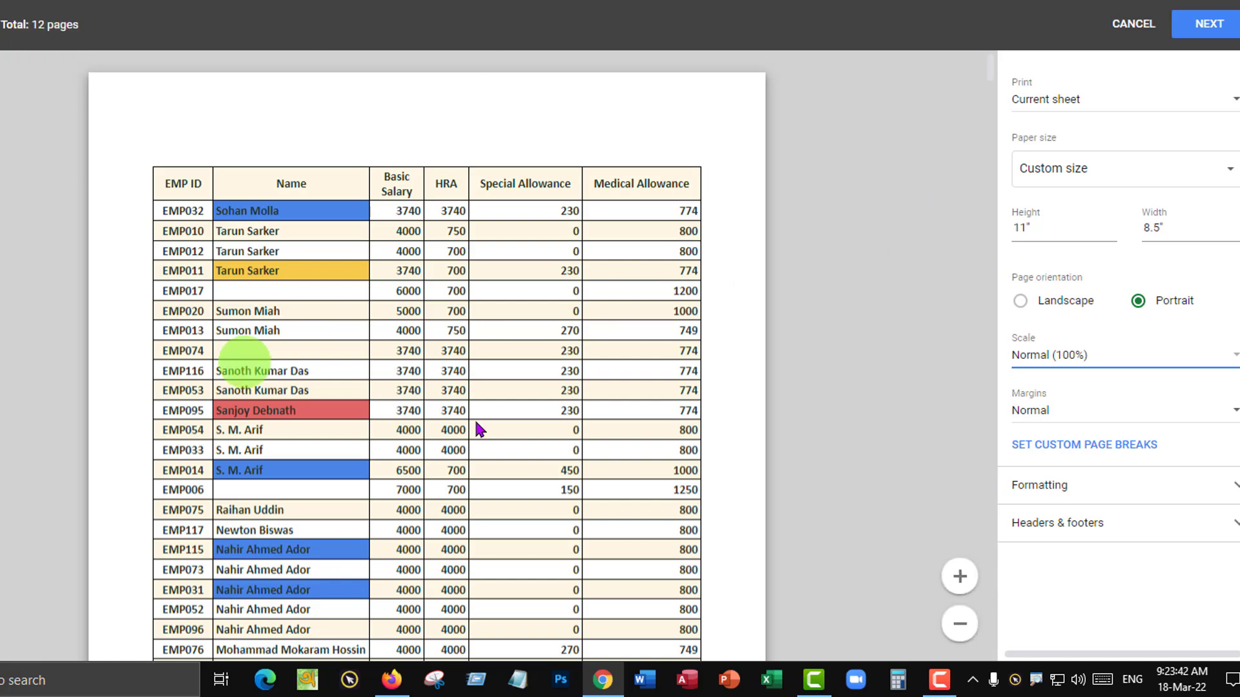
{"action": "left_click", "coordinate": [1143, 413]}
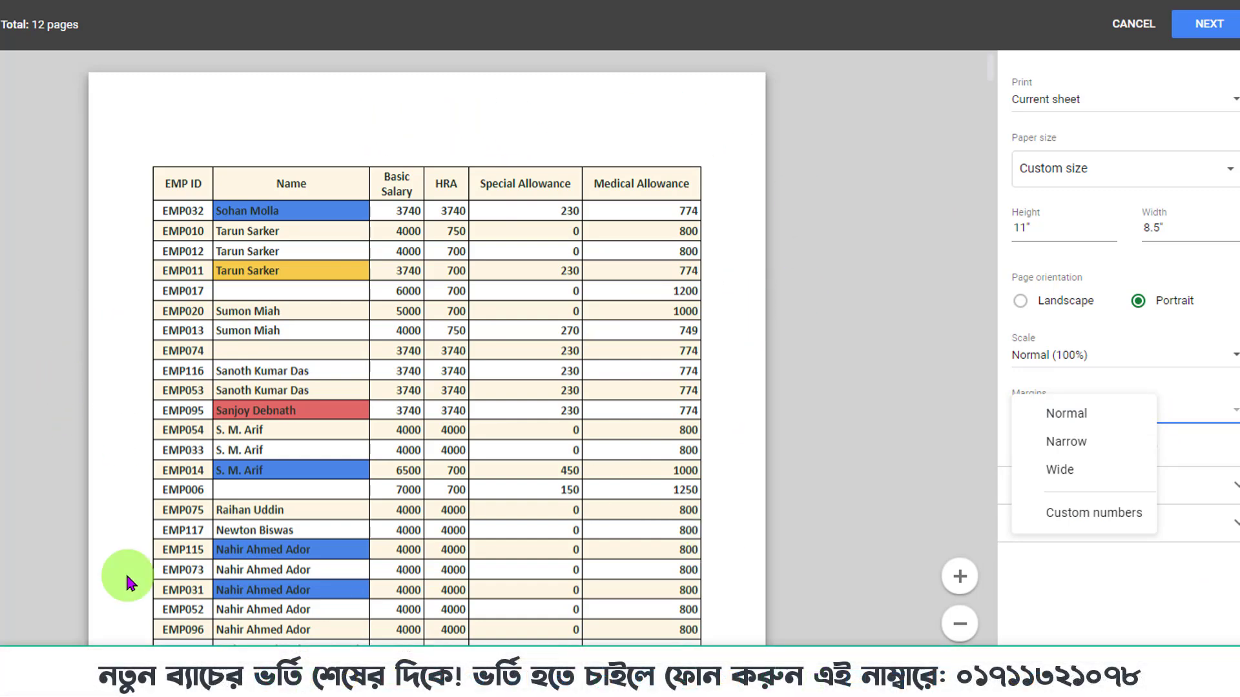
{"action": "left_click", "coordinate": [1135, 424]}
{"action": "left_click", "coordinate": [1130, 410]}
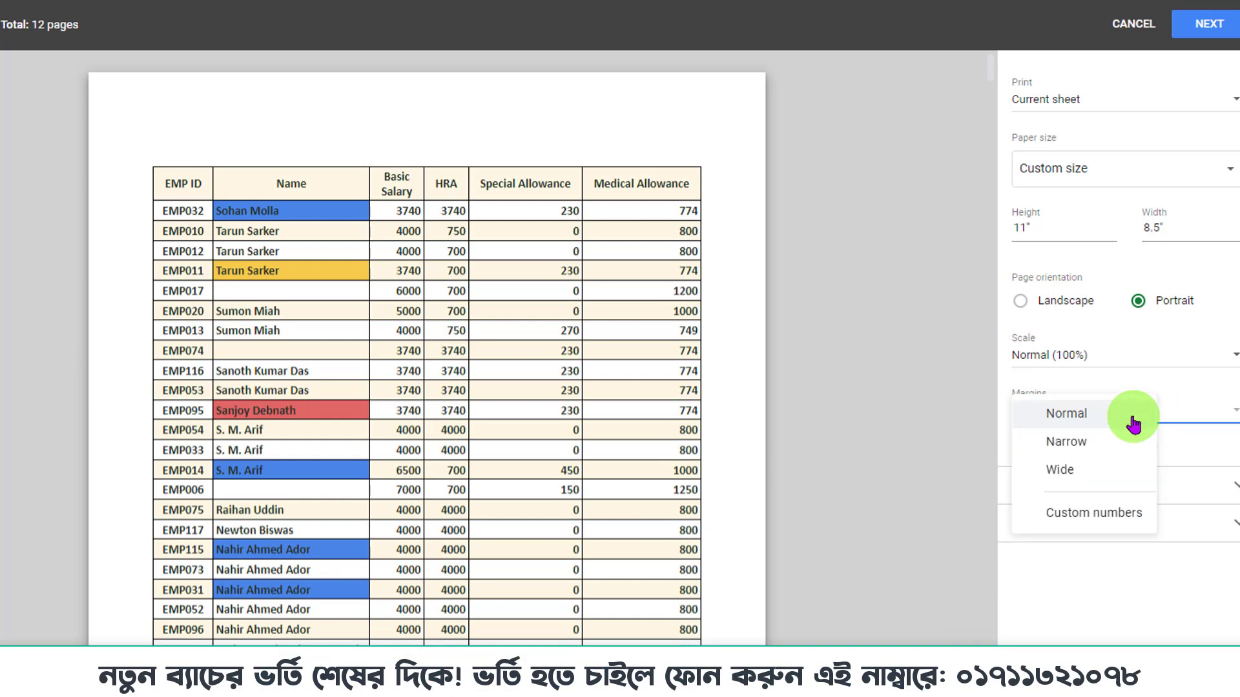
{"action": "left_click", "coordinate": [1101, 442]}
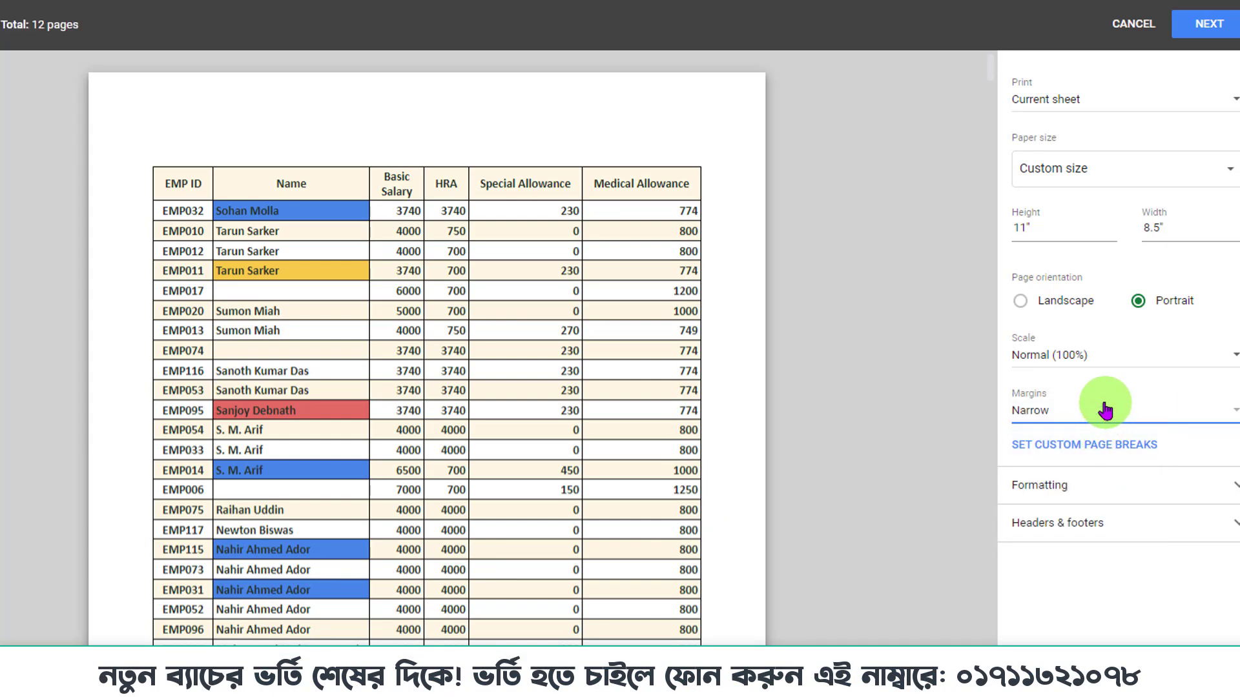
Step: Set custom page breaks so the first page ends after column K and row 68, and confirm them
{"action": "left_click", "coordinate": [1104, 445]}
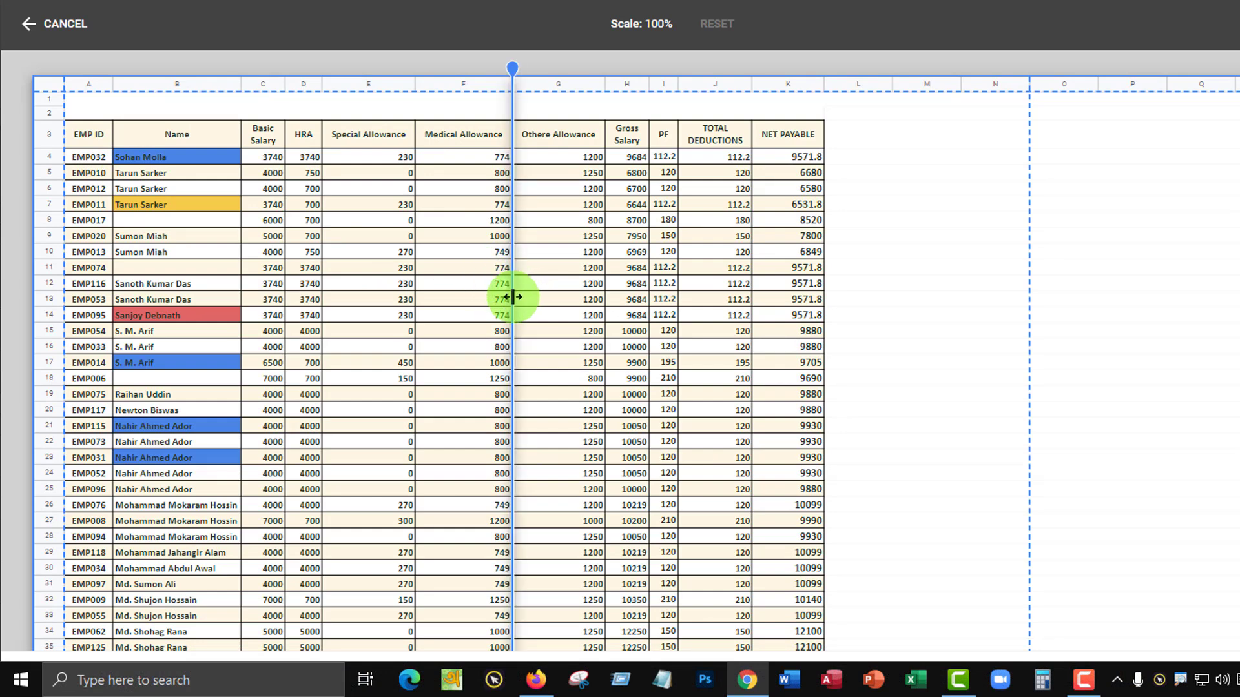
{"action": "left_click_drag", "start_coordinate": [513, 297], "coordinate": [823, 350]}
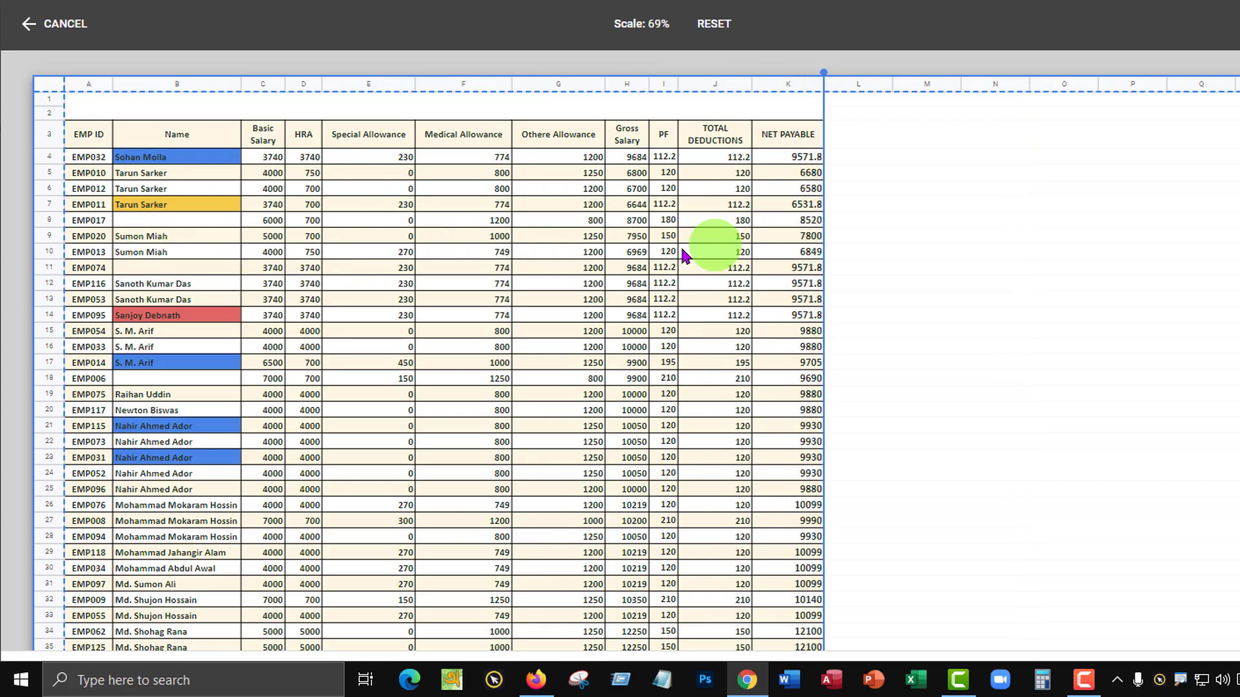
{"action": "scroll", "coordinate": [410, 411], "scroll_direction": "down", "scroll_amount": 7}
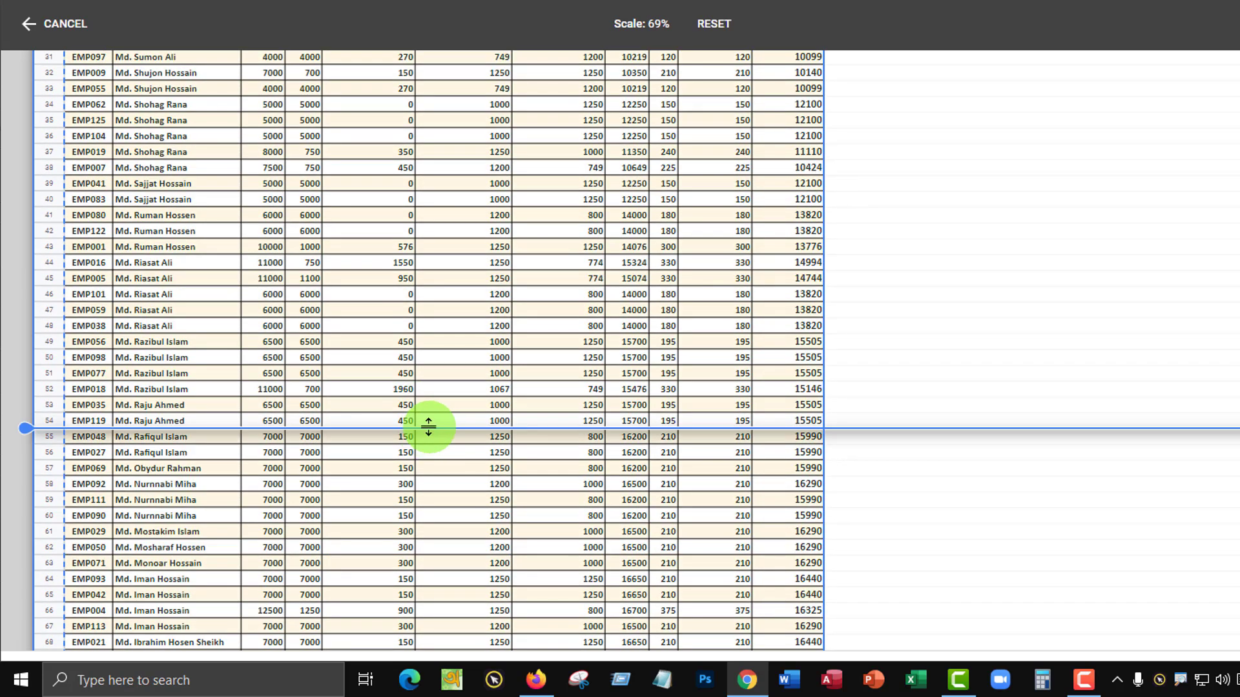
{"action": "left_click_drag", "start_coordinate": [428, 427], "coordinate": [413, 647]}
{"action": "scroll", "coordinate": [548, 567], "scroll_direction": "down", "scroll_amount": 3}
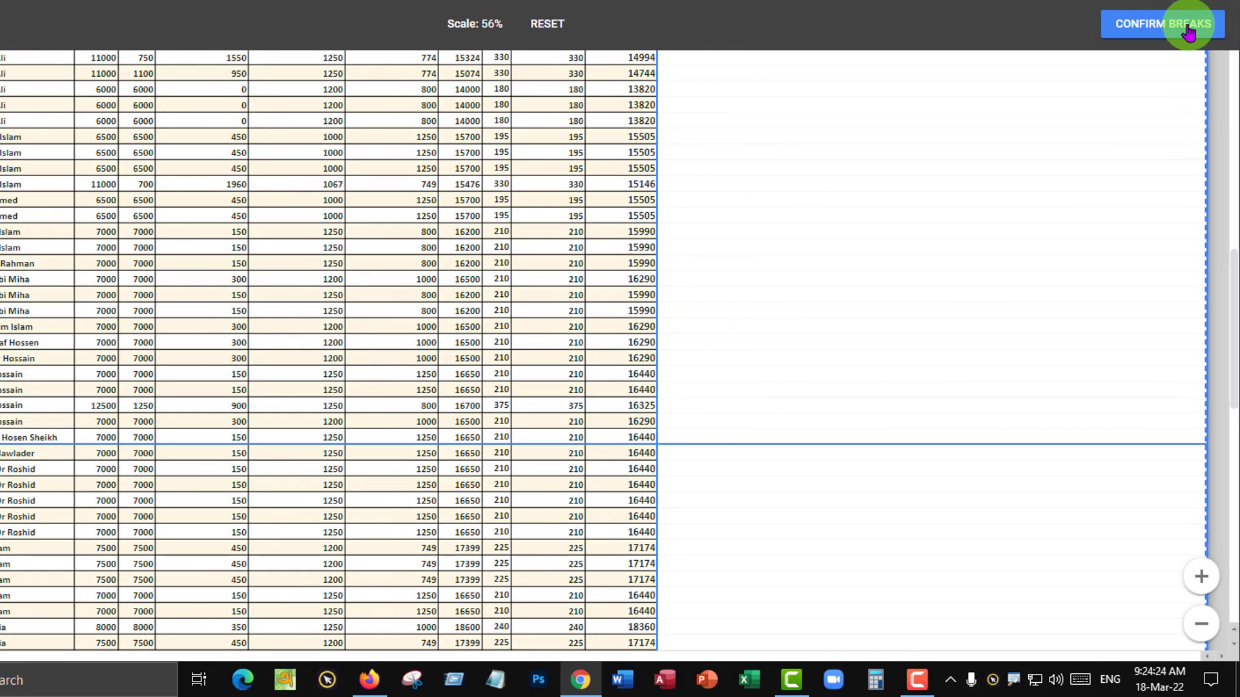
{"action": "left_click", "coordinate": [1183, 28]}
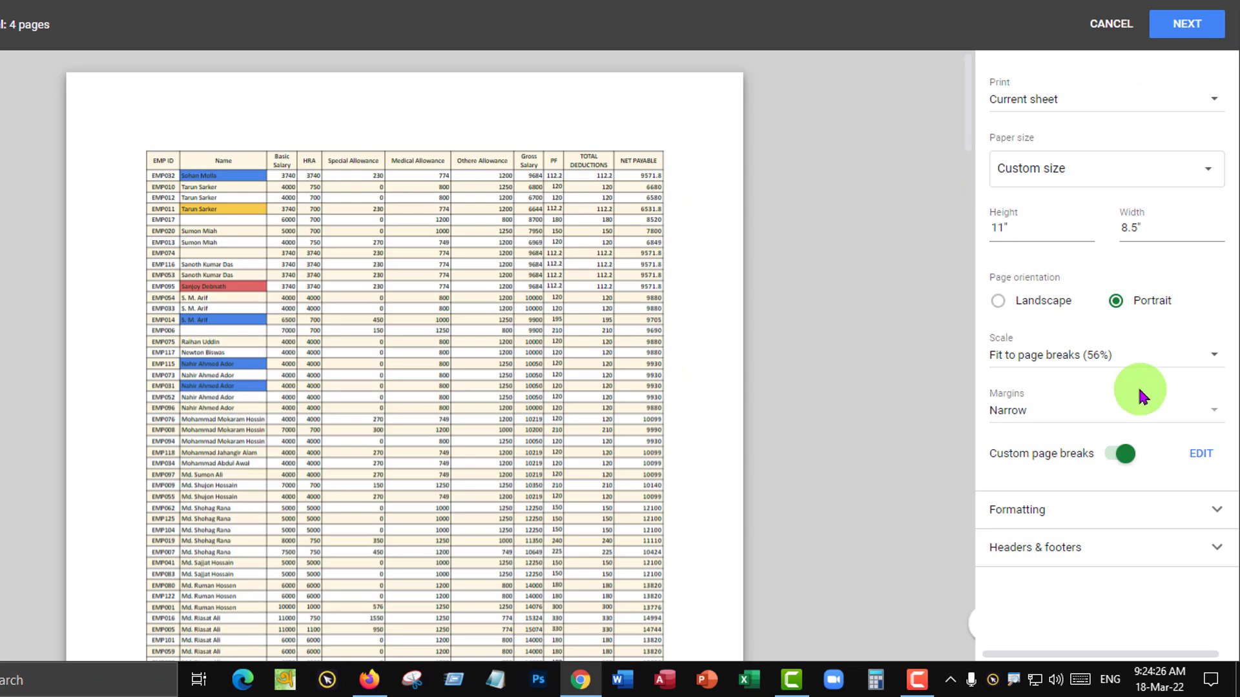
Step: Check the first page of the preview from top to bottom and look through the available scale options
{"action": "scroll", "coordinate": [575, 277], "scroll_direction": "down", "scroll_amount": 6}
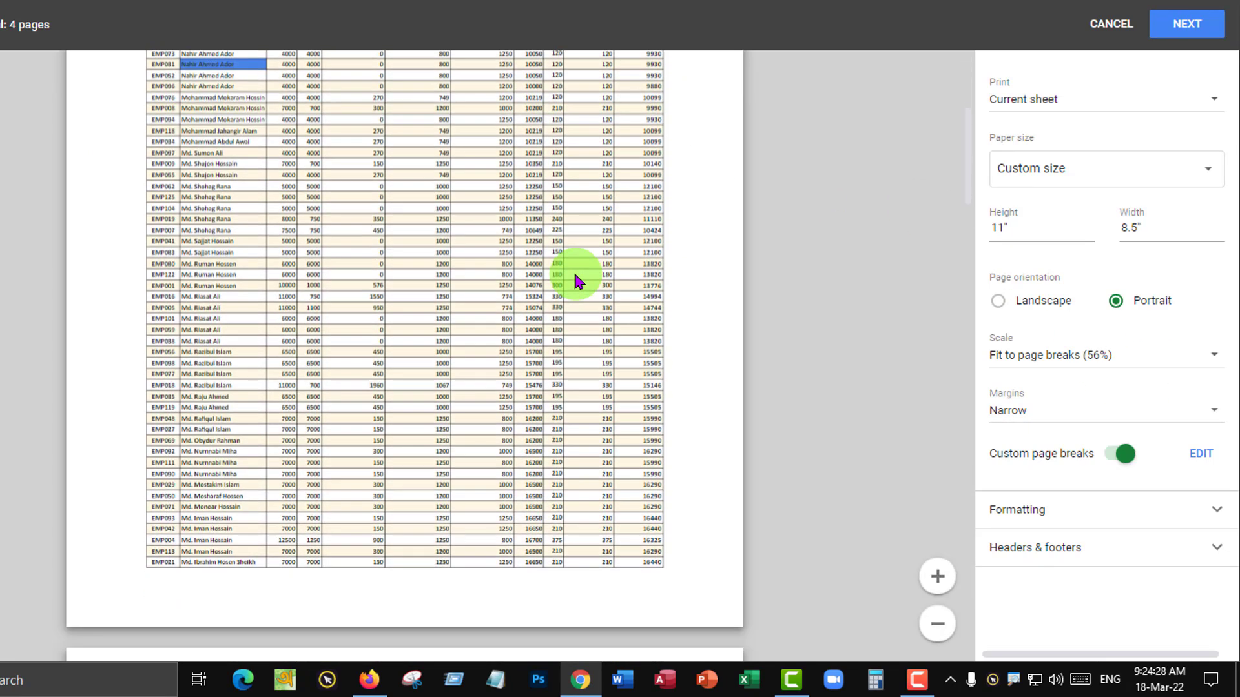
{"action": "scroll", "coordinate": [576, 277], "scroll_direction": "up", "scroll_amount": 6}
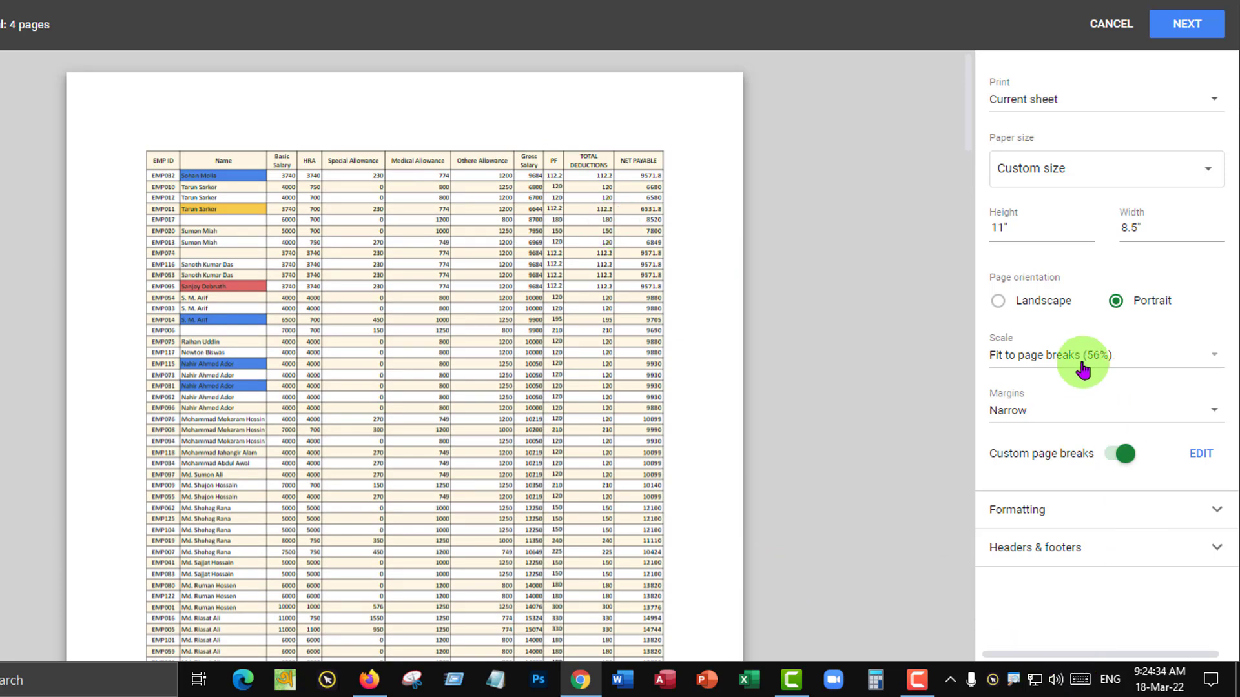
{"action": "left_click", "coordinate": [1123, 364]}
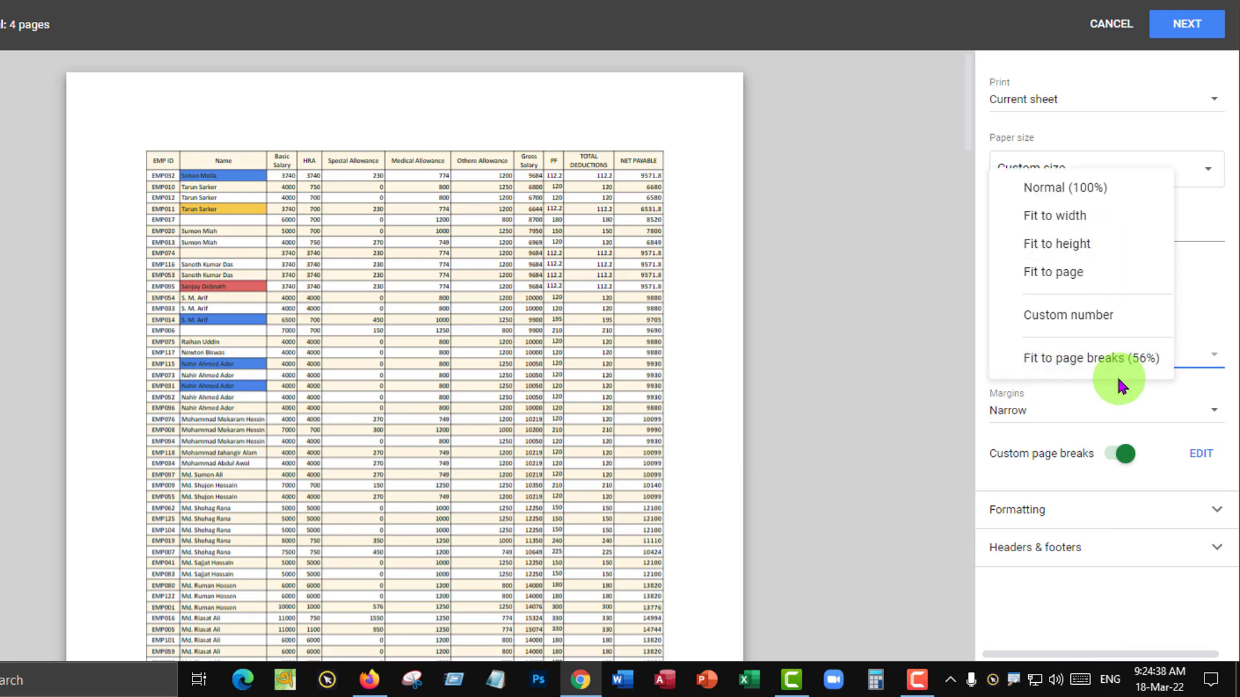
{"action": "left_click", "coordinate": [1087, 403]}
{"action": "left_click", "coordinate": [1086, 408]}
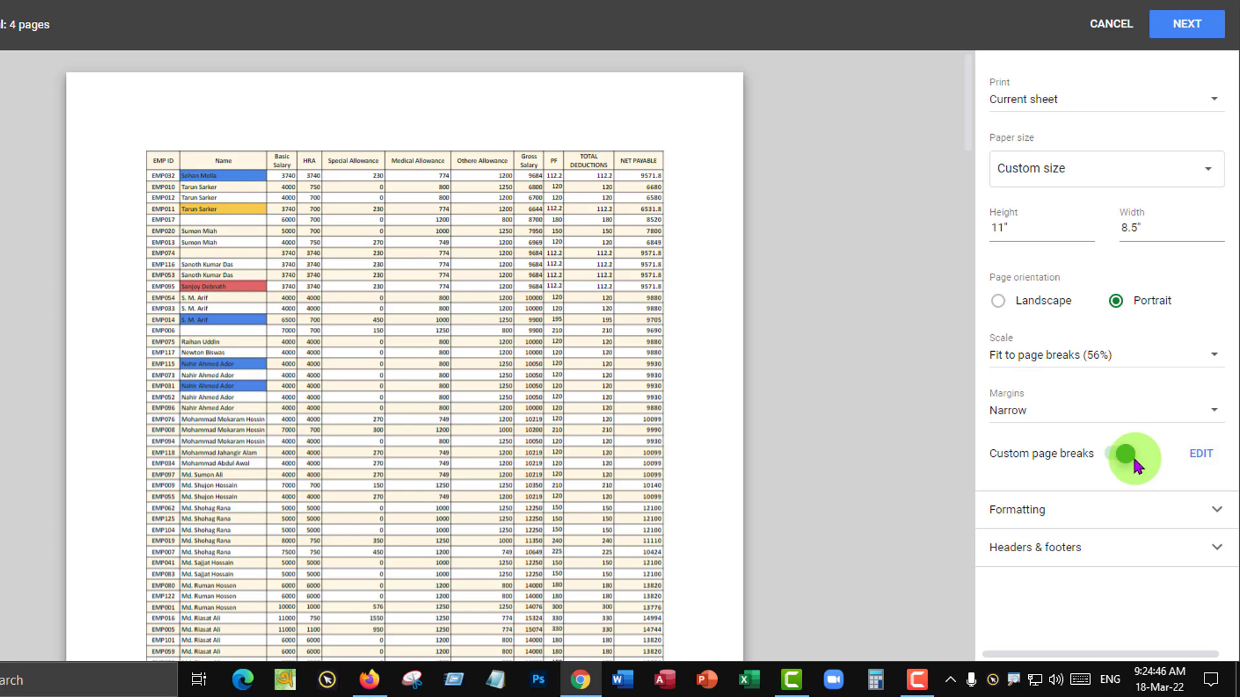
Step: Try hiding the gridlines in the print formatting options and turn them back on
{"action": "left_click", "coordinate": [1135, 513]}
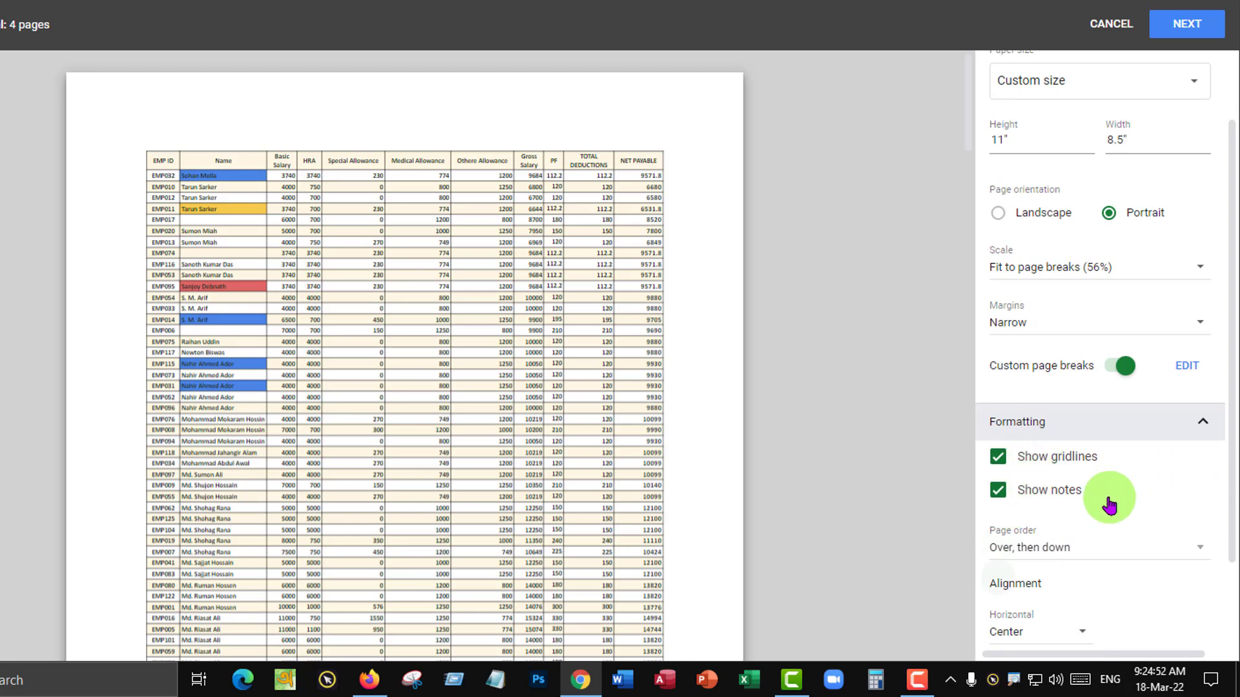
{"action": "left_click", "coordinate": [998, 459]}
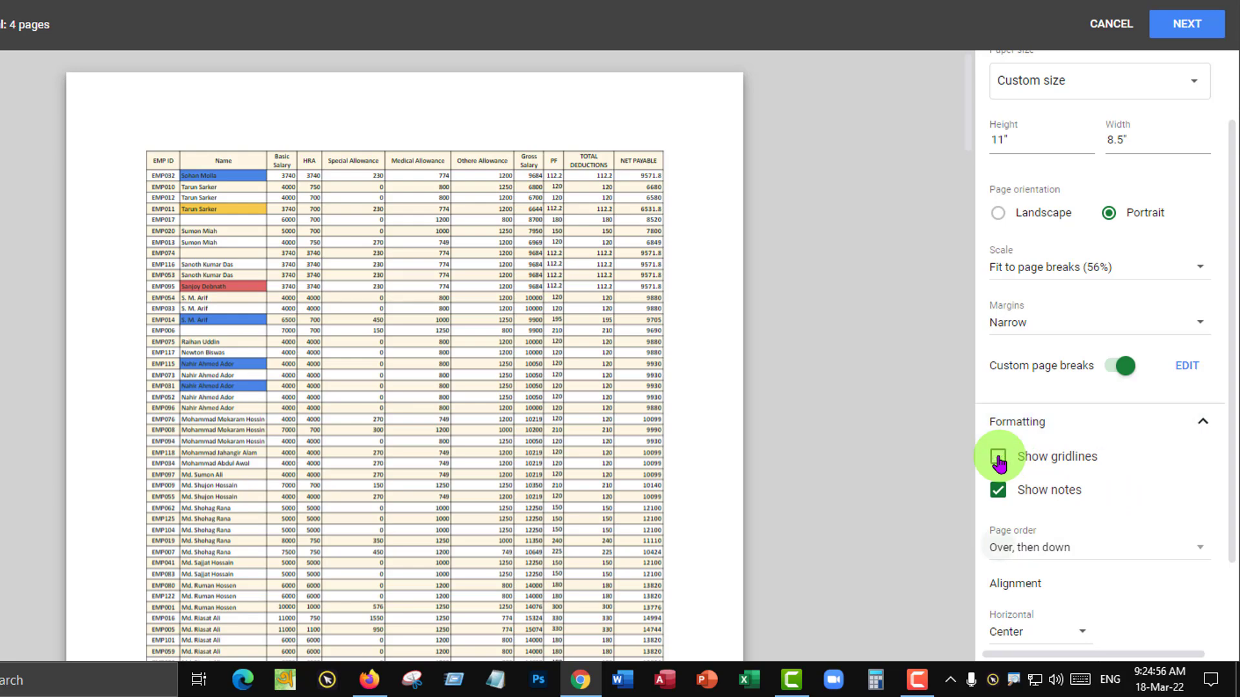
{"action": "left_click", "coordinate": [998, 461]}
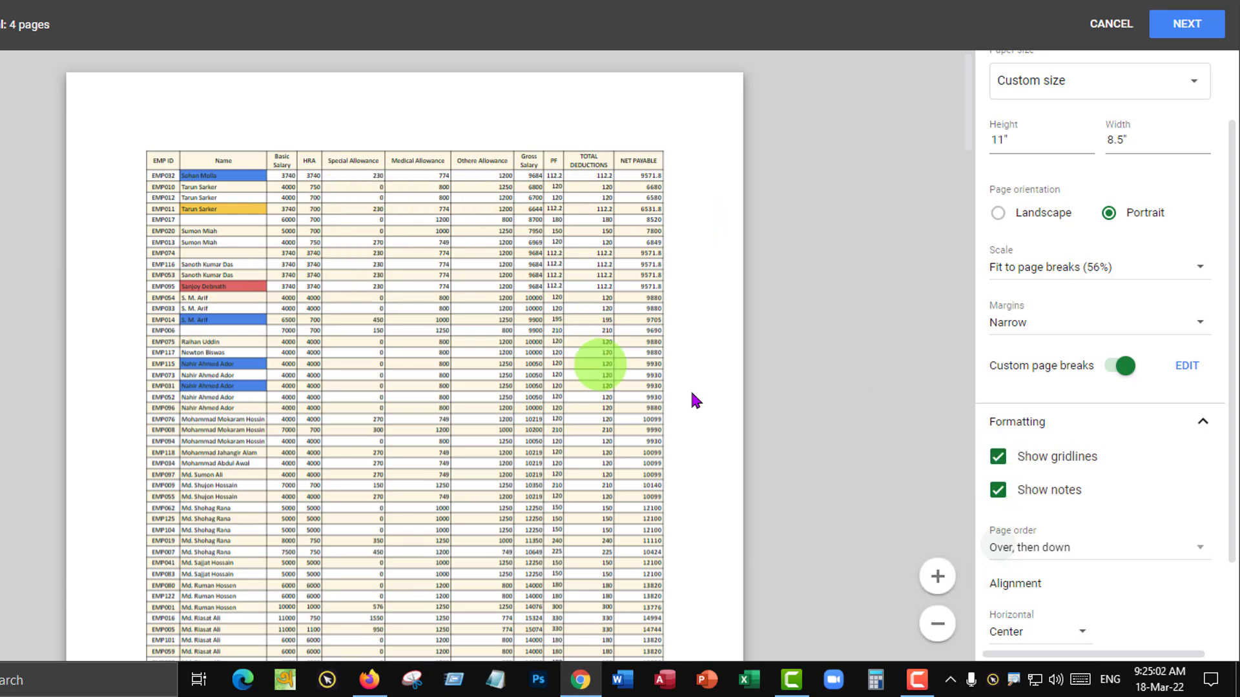
Step: Leave the print setup and clear all borders from the whole salary table, starting at the EMP ID header
{"action": "left_click", "coordinate": [1112, 23]}
{"action": "left_click", "coordinate": [35, 257]}
{"action": "left_click_drag", "start_coordinate": [1, 185], "coordinate": [847, 235]}
{"action": "scroll", "coordinate": [383, 280], "scroll_direction": "up", "scroll_amount": 2}
{"action": "scroll", "coordinate": [383, 280], "scroll_direction": "up", "scroll_amount": 3}
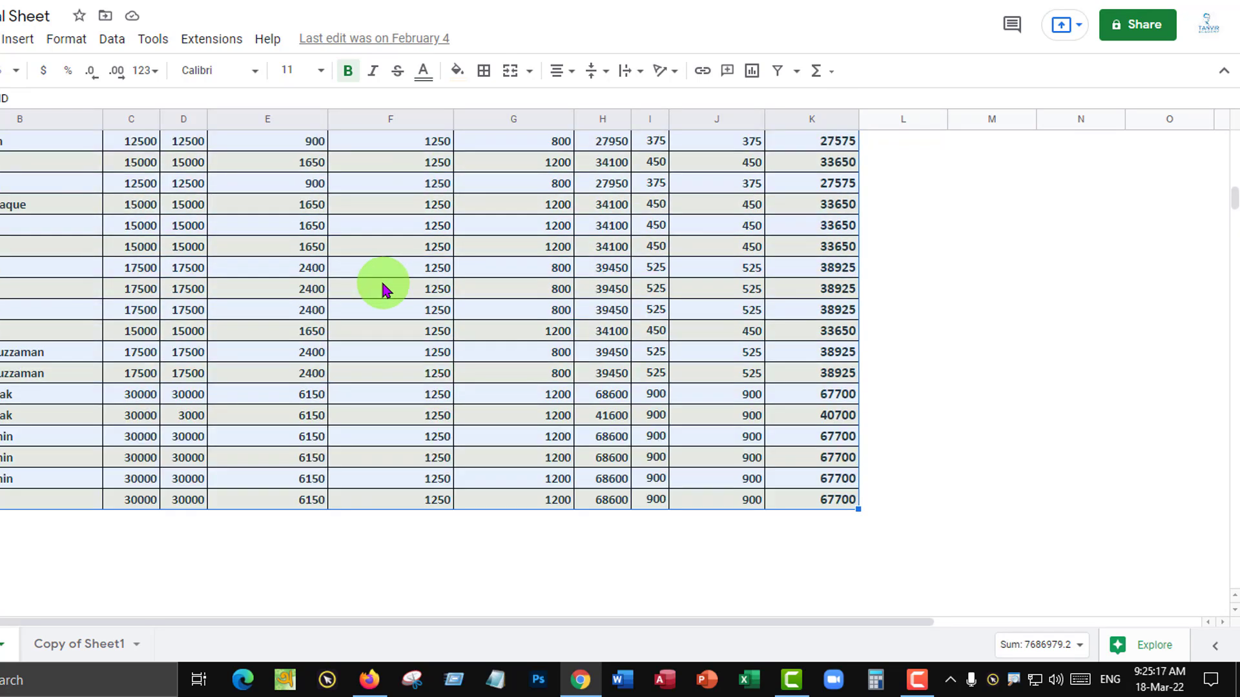
{"action": "left_click", "coordinate": [483, 71]}
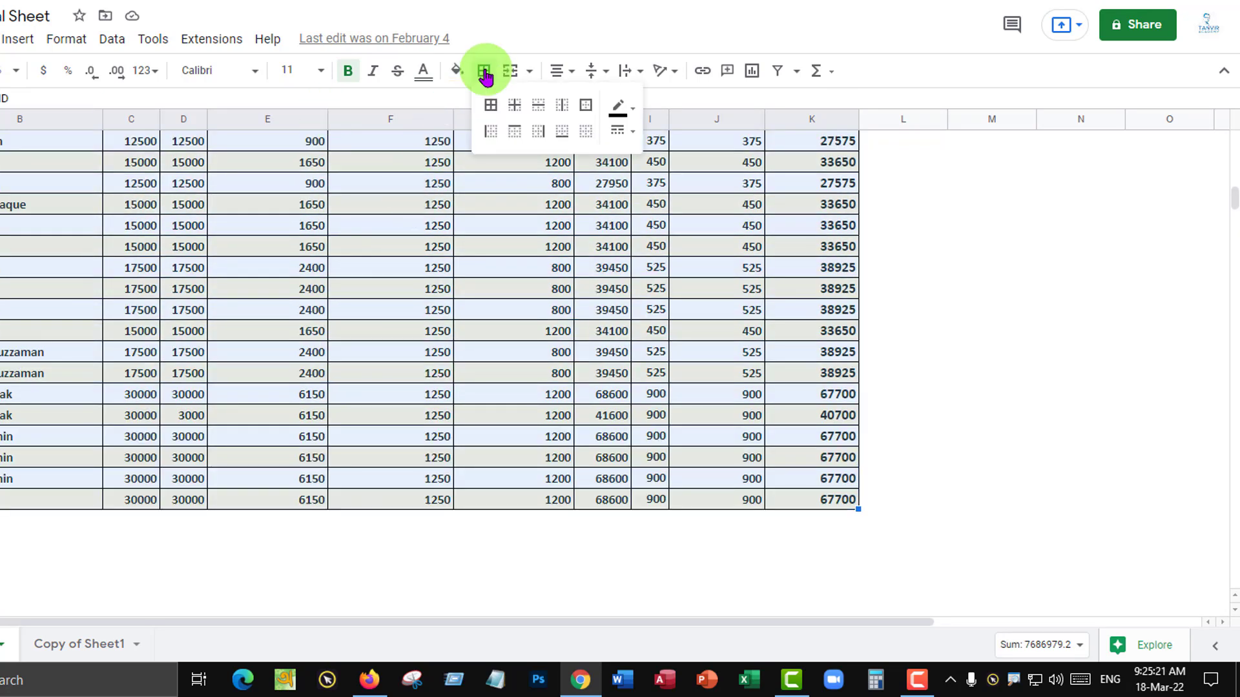
{"action": "left_click", "coordinate": [586, 132]}
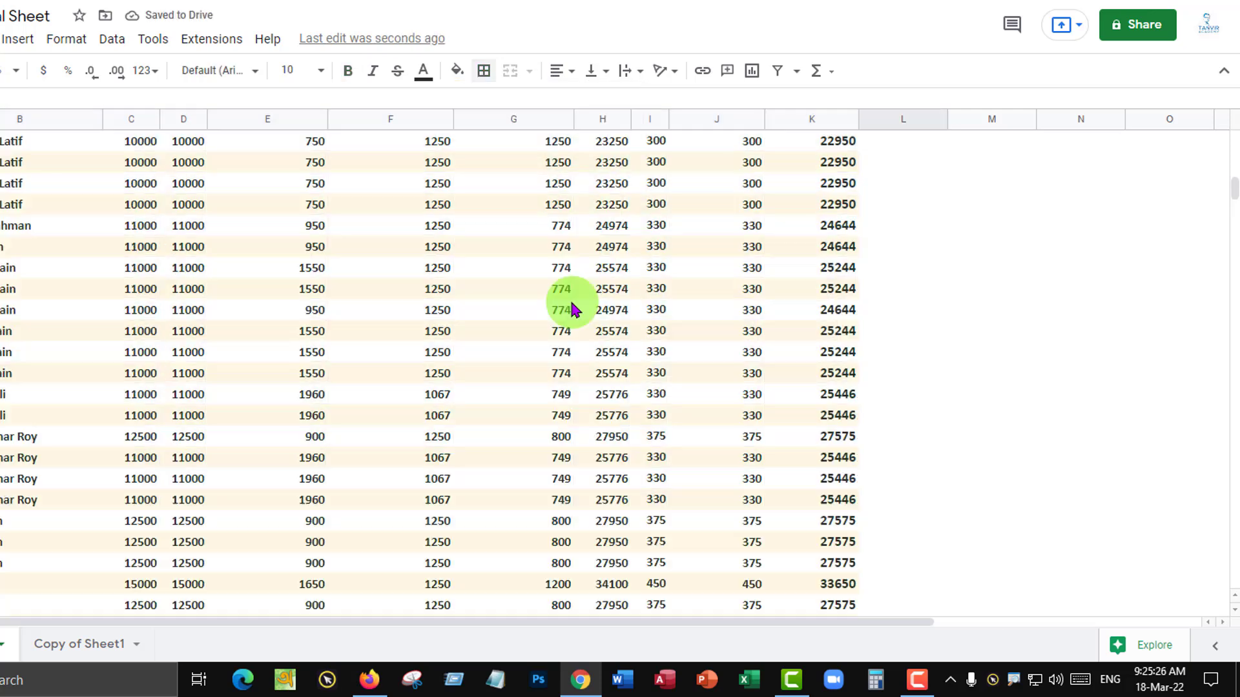
Step: Show the gridlines on Sheet1
{"action": "scroll", "coordinate": [572, 310], "scroll_direction": "up", "scroll_amount": 4}
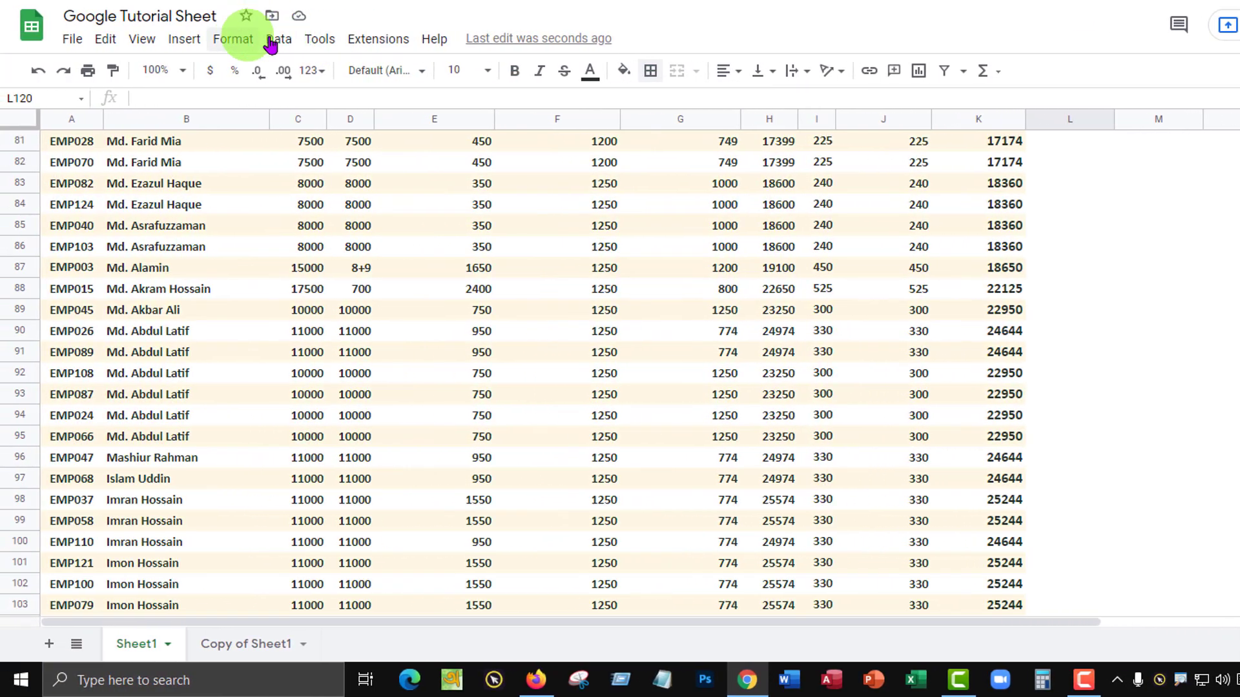
{"action": "left_click", "coordinate": [142, 39]}
{"action": "left_click", "coordinate": [185, 39]}
{"action": "left_click", "coordinate": [142, 39]}
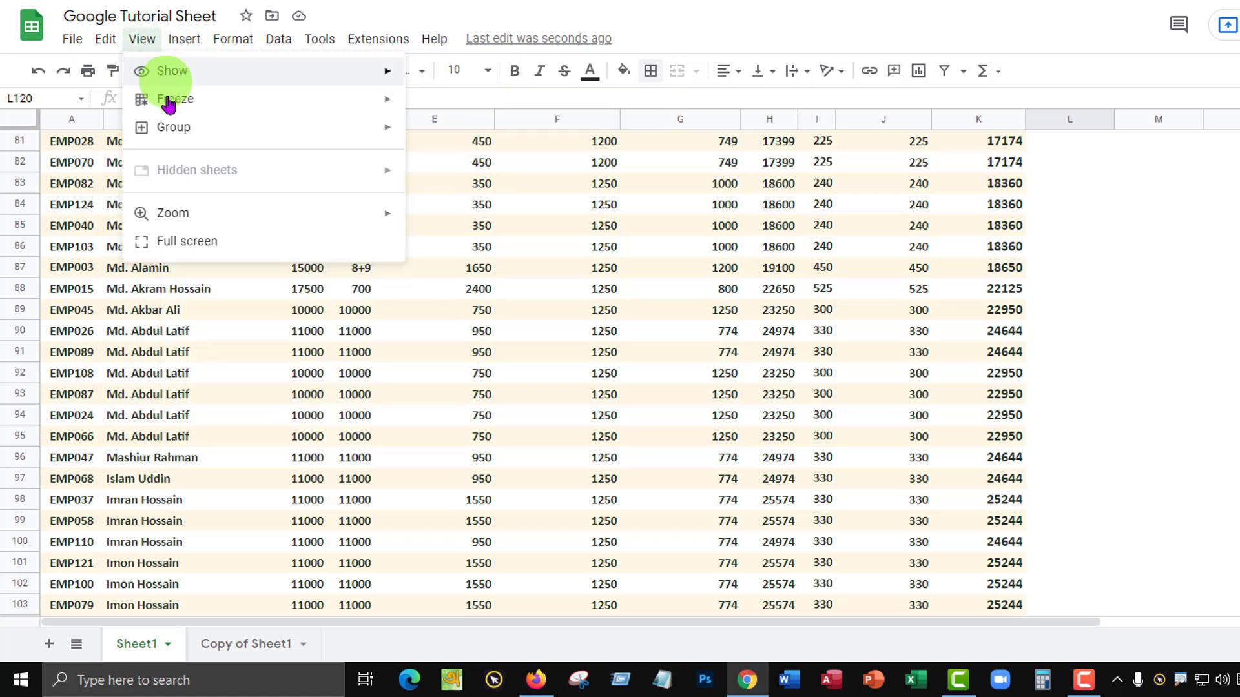
{"action": "mouse_move", "coordinate": [214, 71]}
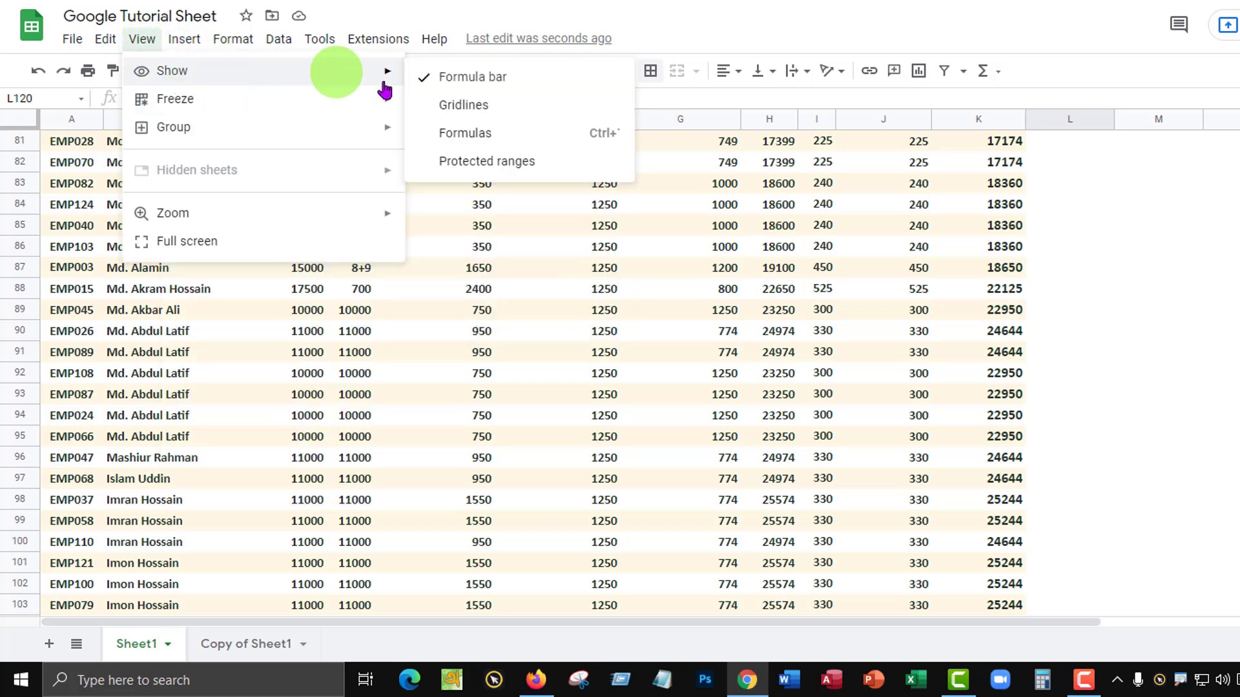
{"action": "left_click", "coordinate": [479, 112]}
{"action": "left_click", "coordinate": [1075, 311]}
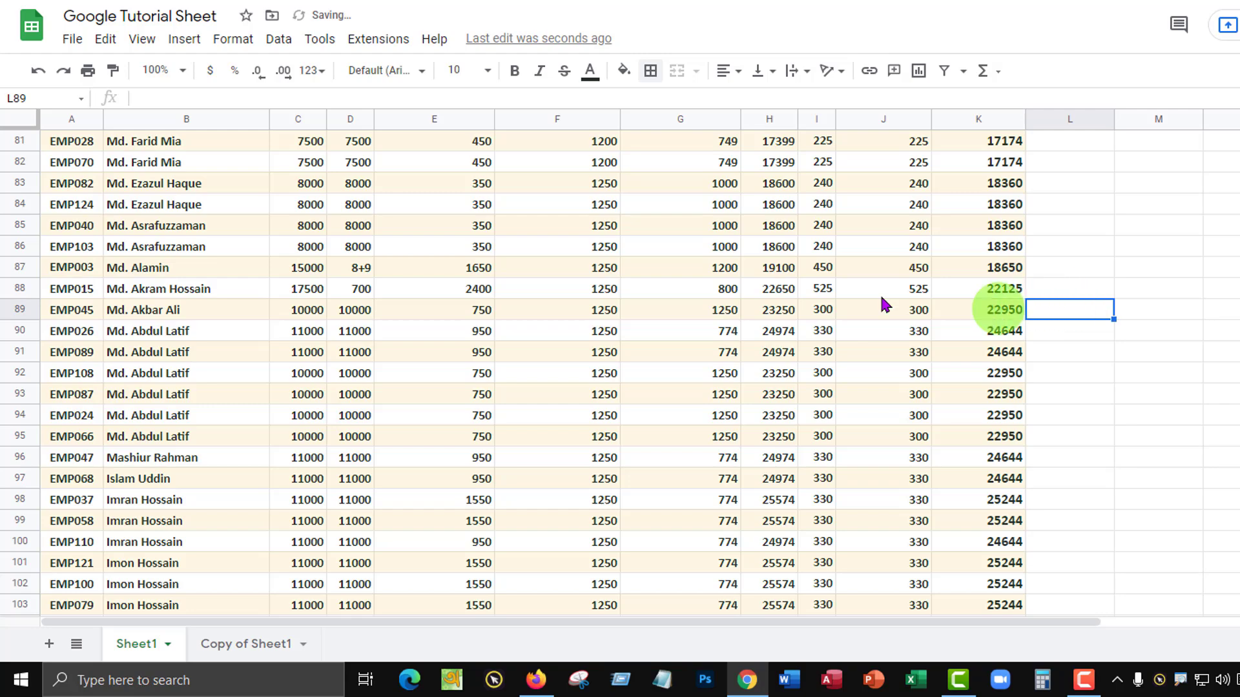
Step: Reopen the print settings and check the gridlines on the previewed pages
{"action": "left_click", "coordinate": [83, 41]}
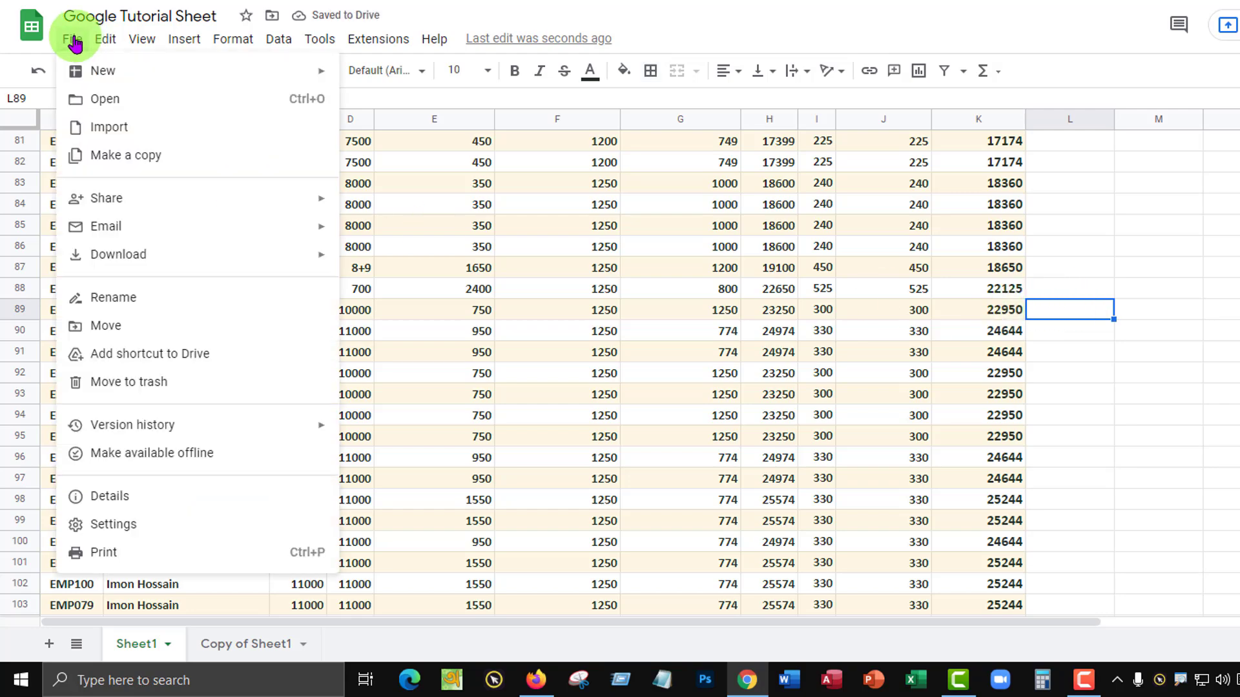
{"action": "left_click", "coordinate": [131, 550]}
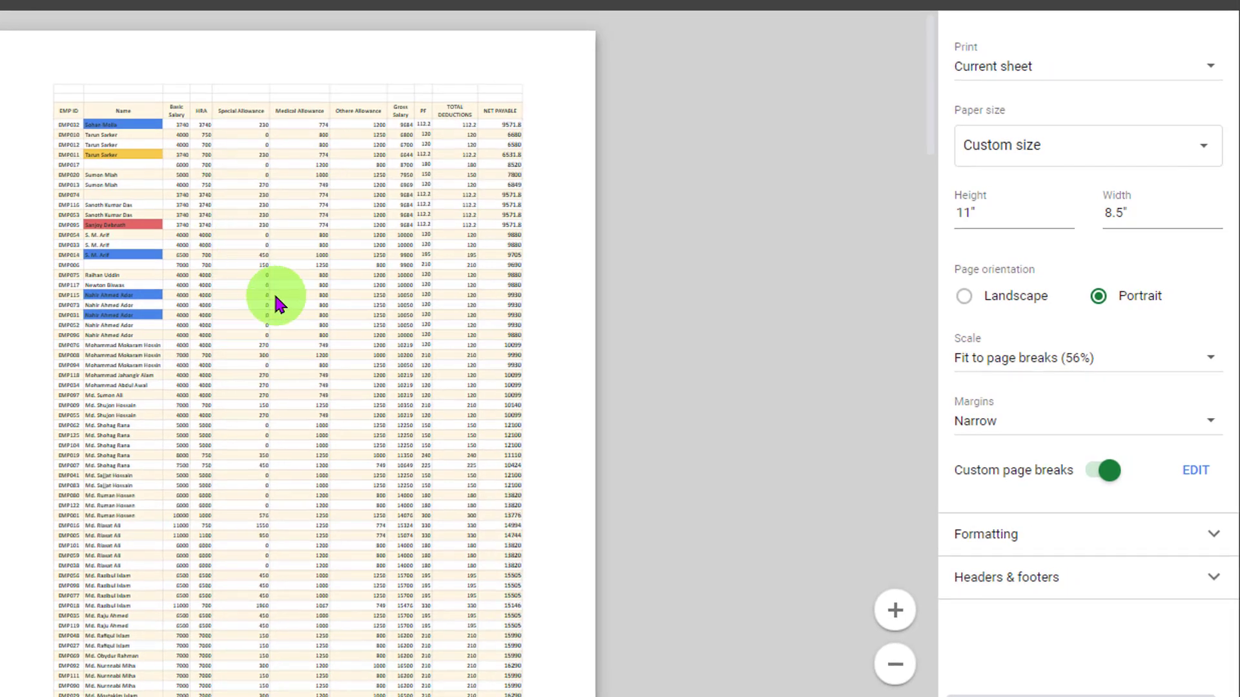
{"action": "scroll", "coordinate": [328, 301], "scroll_direction": "down", "scroll_amount": 9}
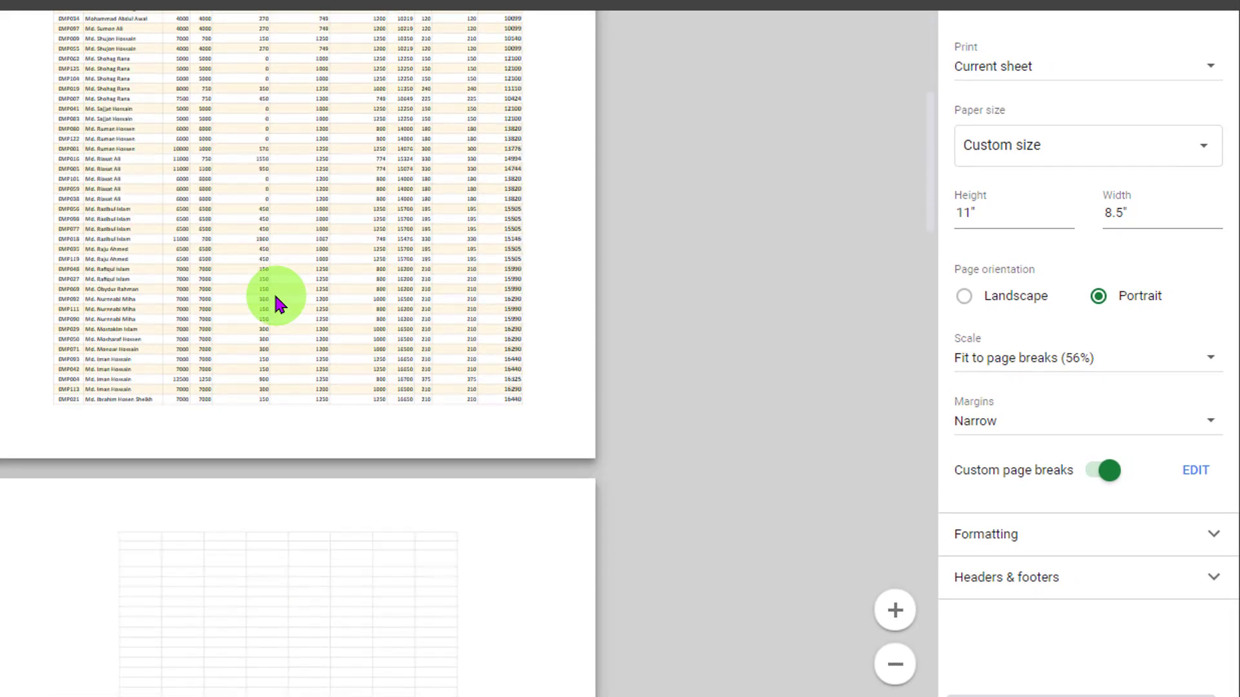
{"action": "scroll", "coordinate": [278, 302], "scroll_direction": "up", "scroll_amount": 9}
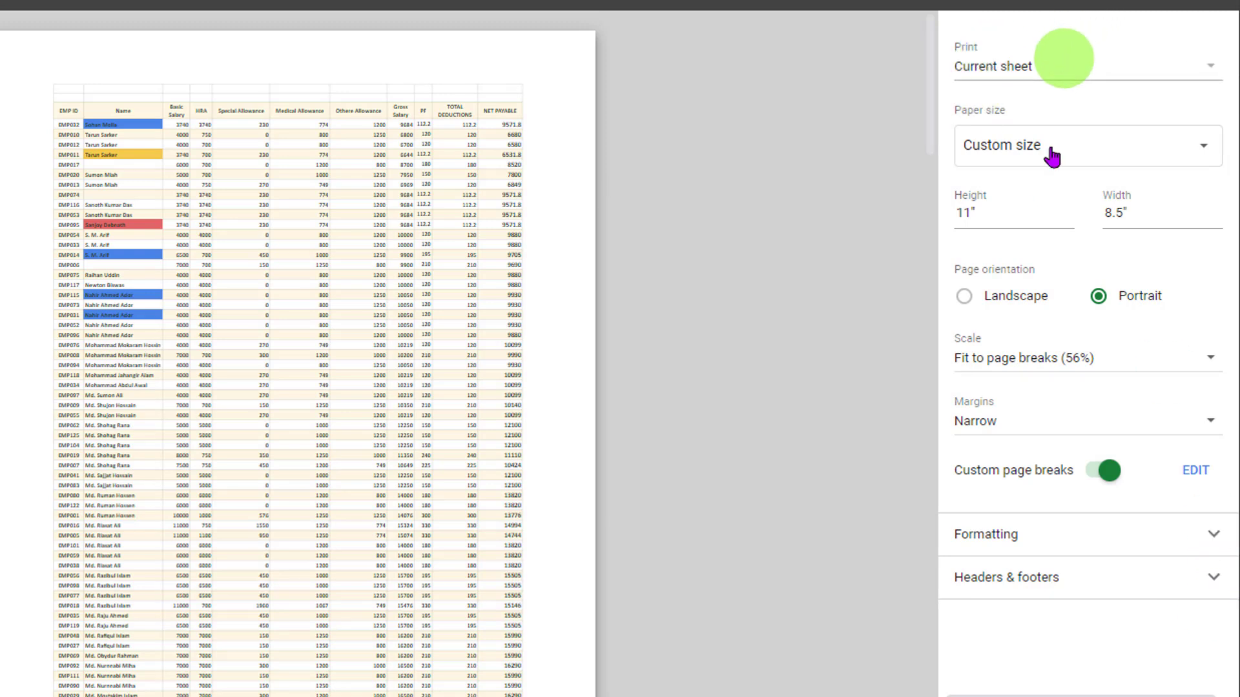
Step: Turn off gridlines and notes in the print formatting and set the page order to Down, then over
{"action": "left_click", "coordinate": [1149, 540]}
{"action": "scroll", "coordinate": [1149, 540], "scroll_direction": "down", "scroll_amount": 3}
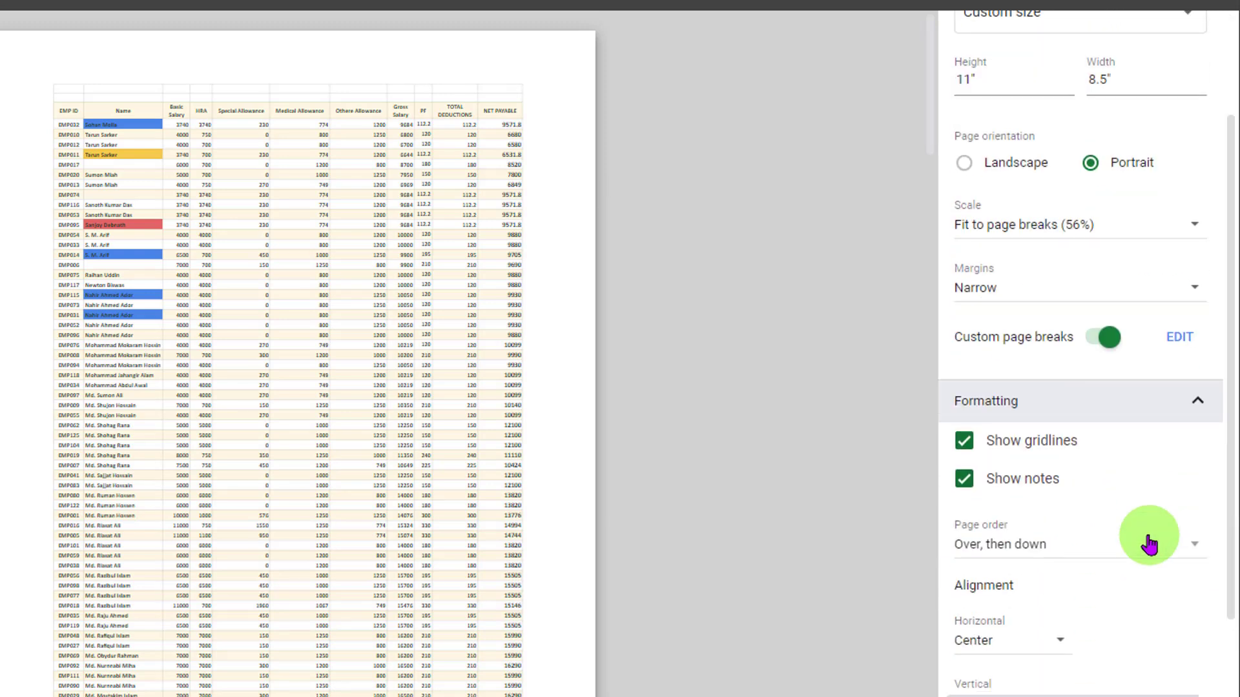
{"action": "left_click", "coordinate": [966, 353]}
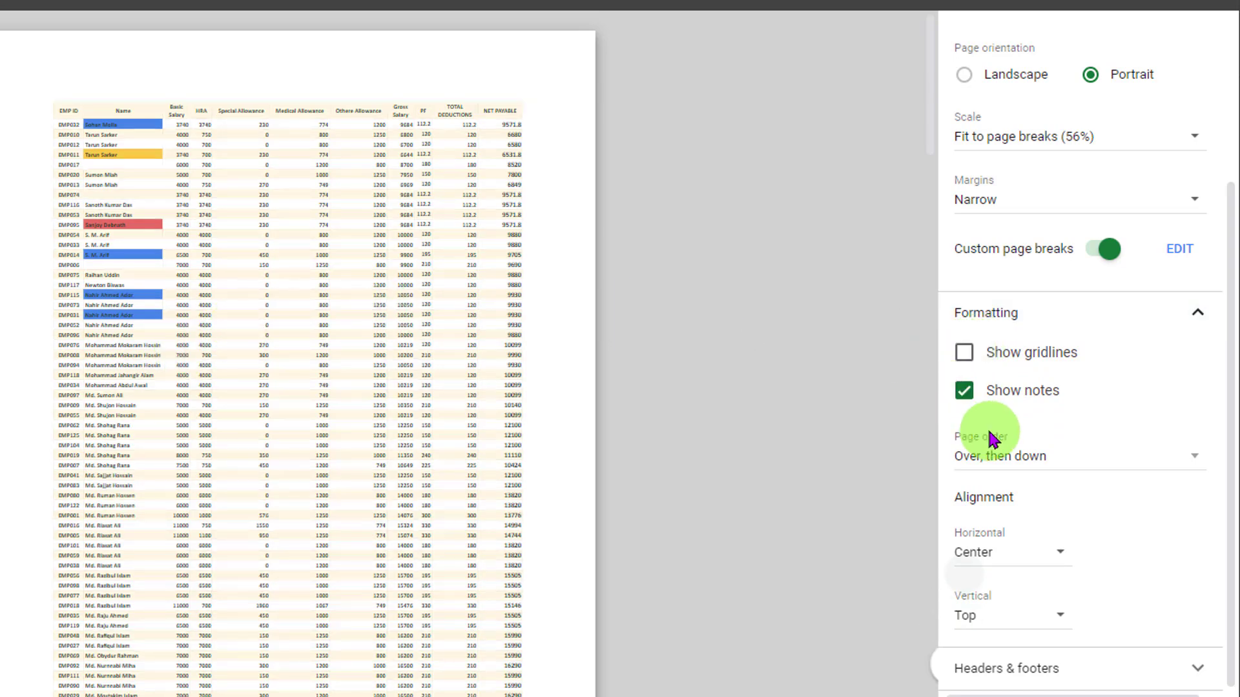
{"action": "left_click", "coordinate": [968, 404]}
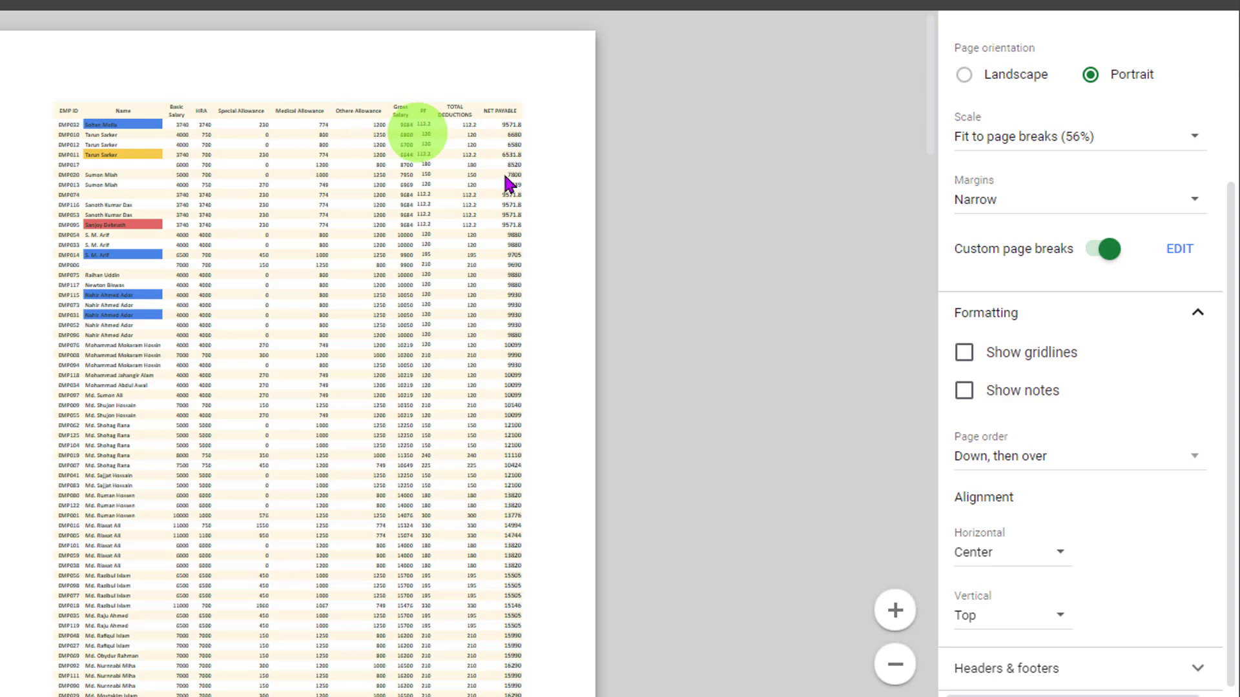
Step: Try the Left and Right horizontal alignments in the preview and return the alignment to Center
{"action": "left_click", "coordinate": [991, 554]}
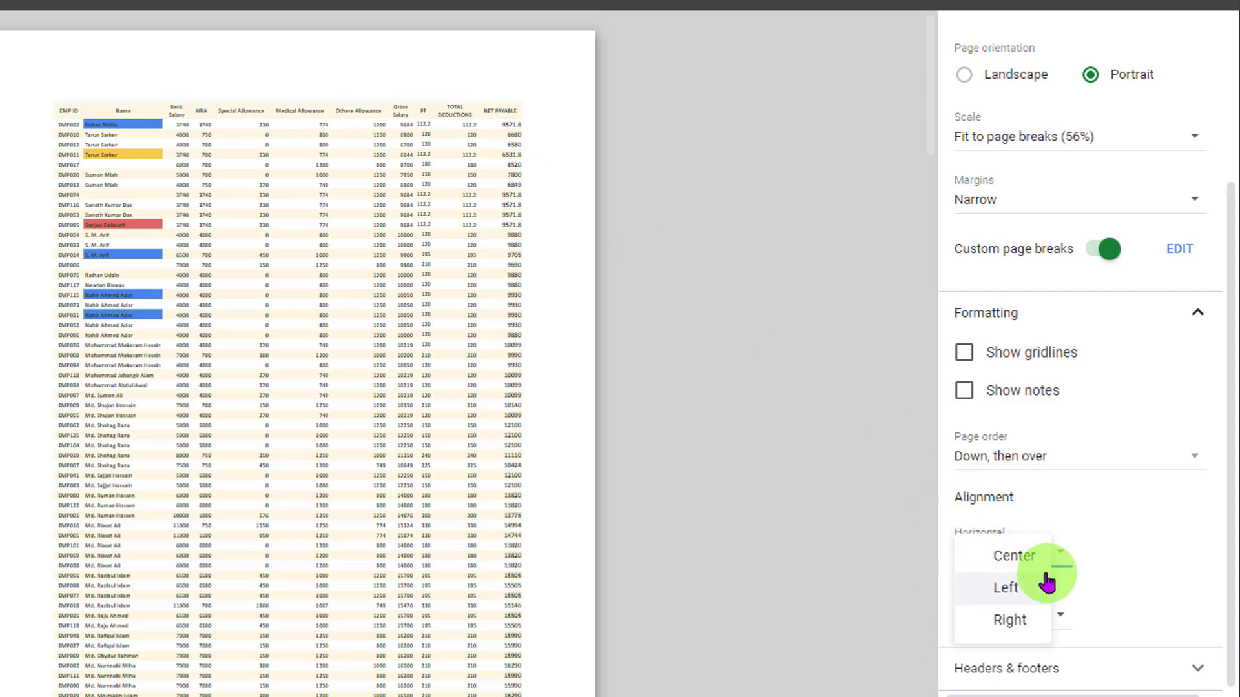
{"action": "left_click", "coordinate": [1024, 585]}
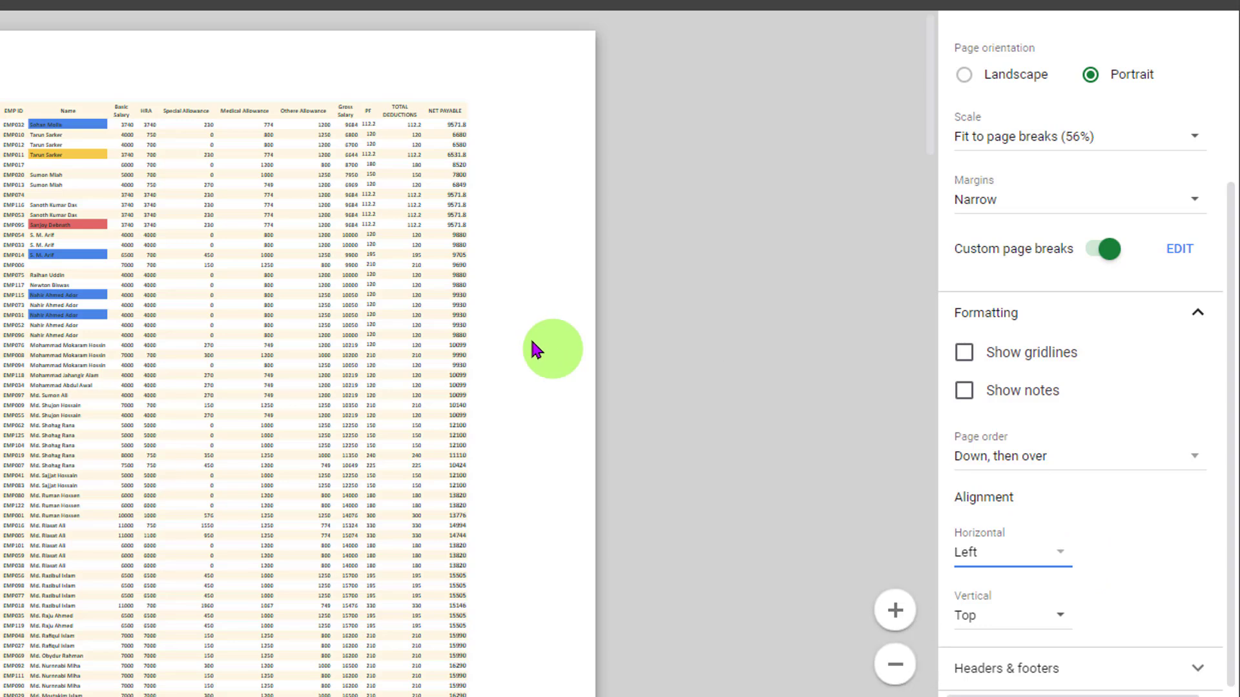
{"action": "left_click", "coordinate": [1027, 567]}
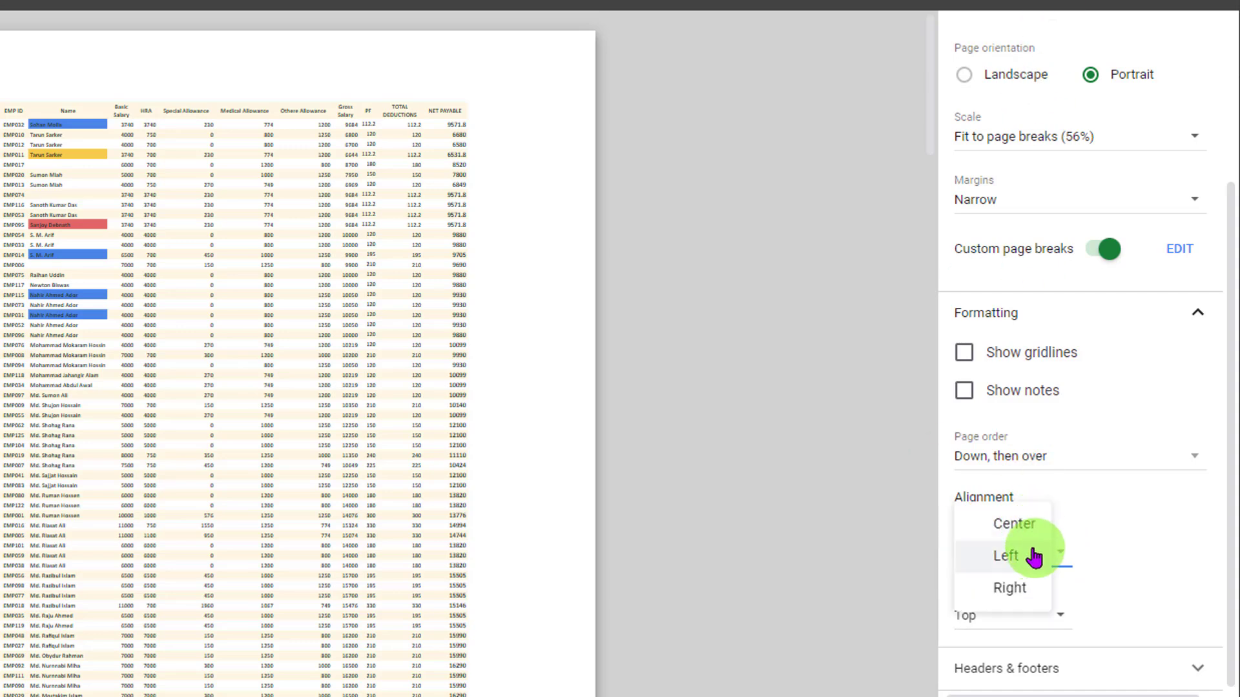
{"action": "left_click", "coordinate": [1028, 522]}
{"action": "left_click", "coordinate": [1040, 563]}
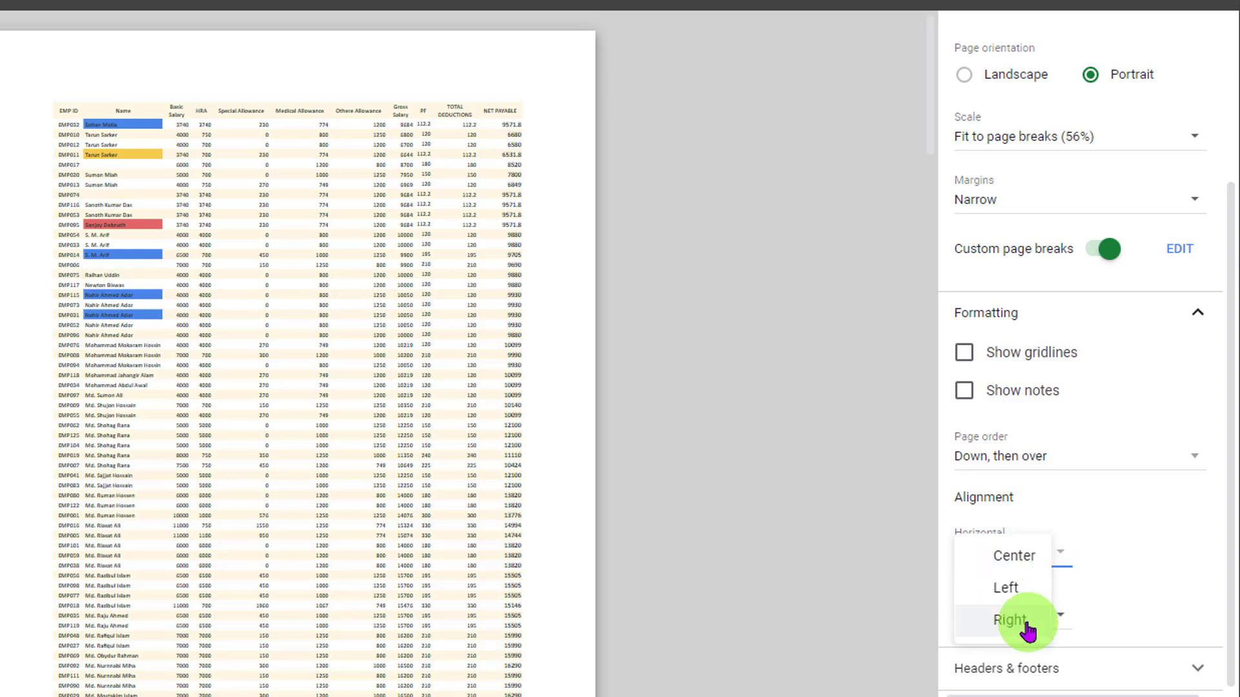
{"action": "left_click", "coordinate": [1030, 621]}
{"action": "left_click", "coordinate": [1027, 560]}
{"action": "left_click", "coordinate": [1027, 492]}
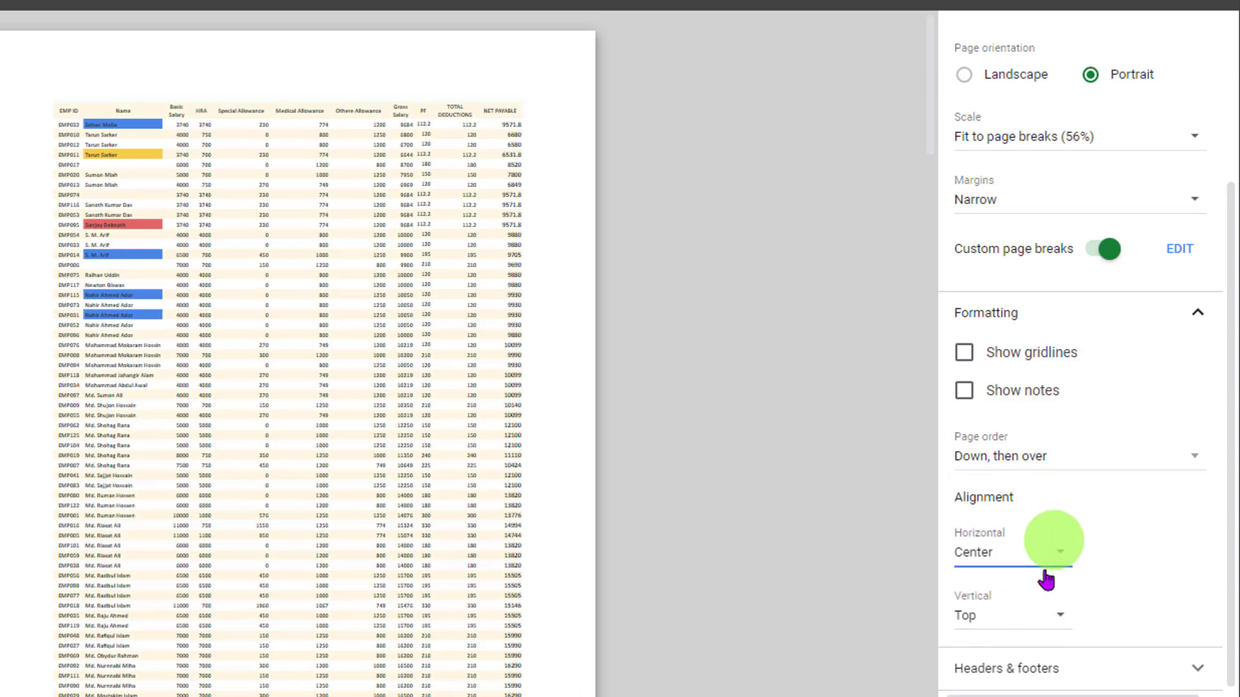
Step: Try the Bottom vertical alignment for the printed pages and set the vertical alignment to Center
{"action": "left_click", "coordinate": [1030, 635]}
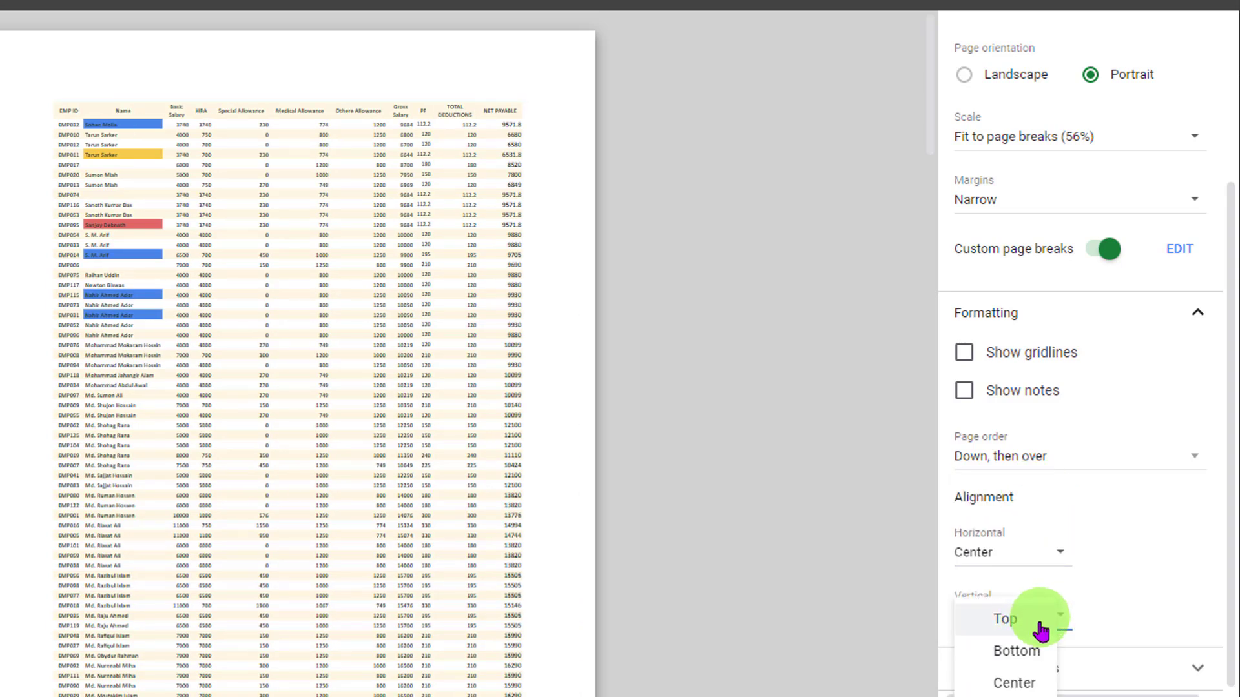
{"action": "left_click", "coordinate": [1027, 651]}
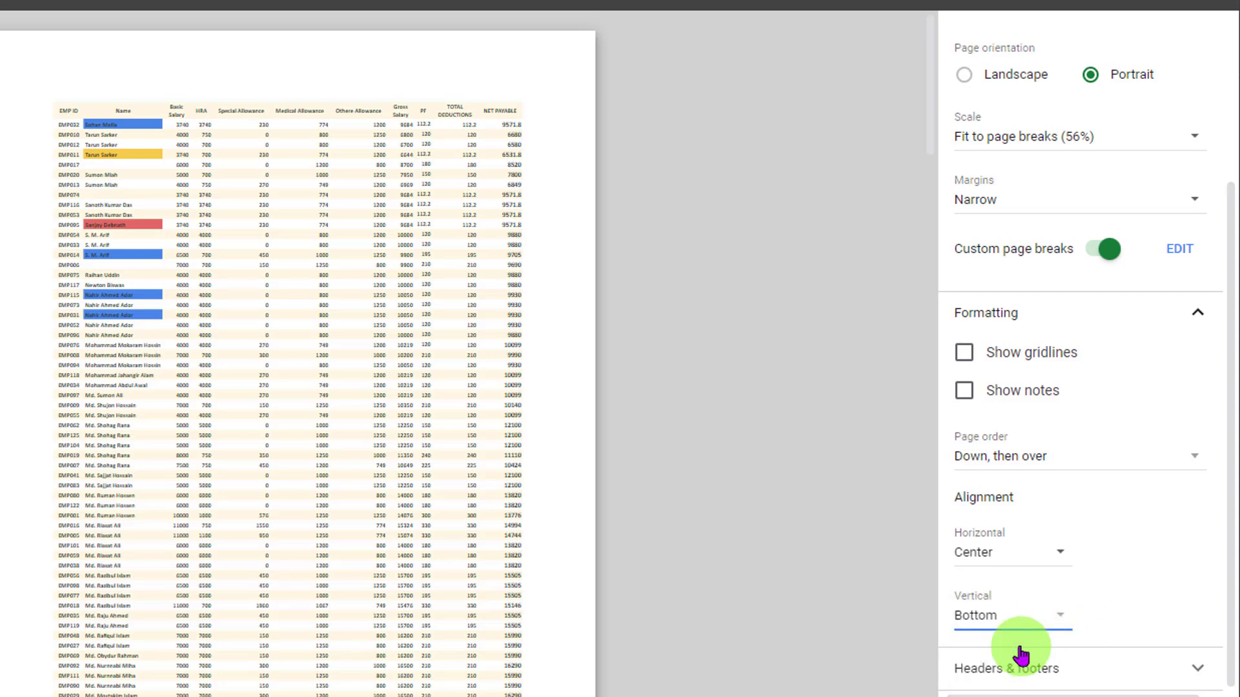
{"action": "scroll", "coordinate": [413, 360], "scroll_direction": "up", "scroll_amount": 1}
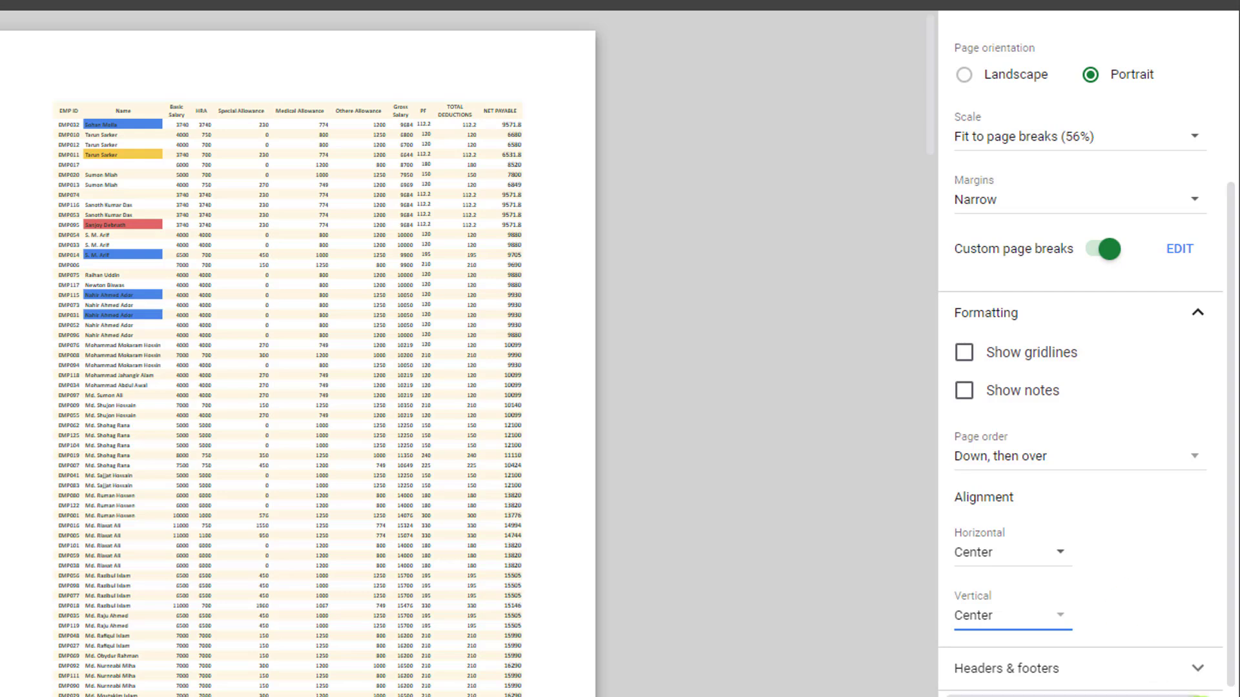
Step: Add page numbers, the workbook title and the sheet name to the printed headers and footers
{"action": "left_click", "coordinate": [1200, 674]}
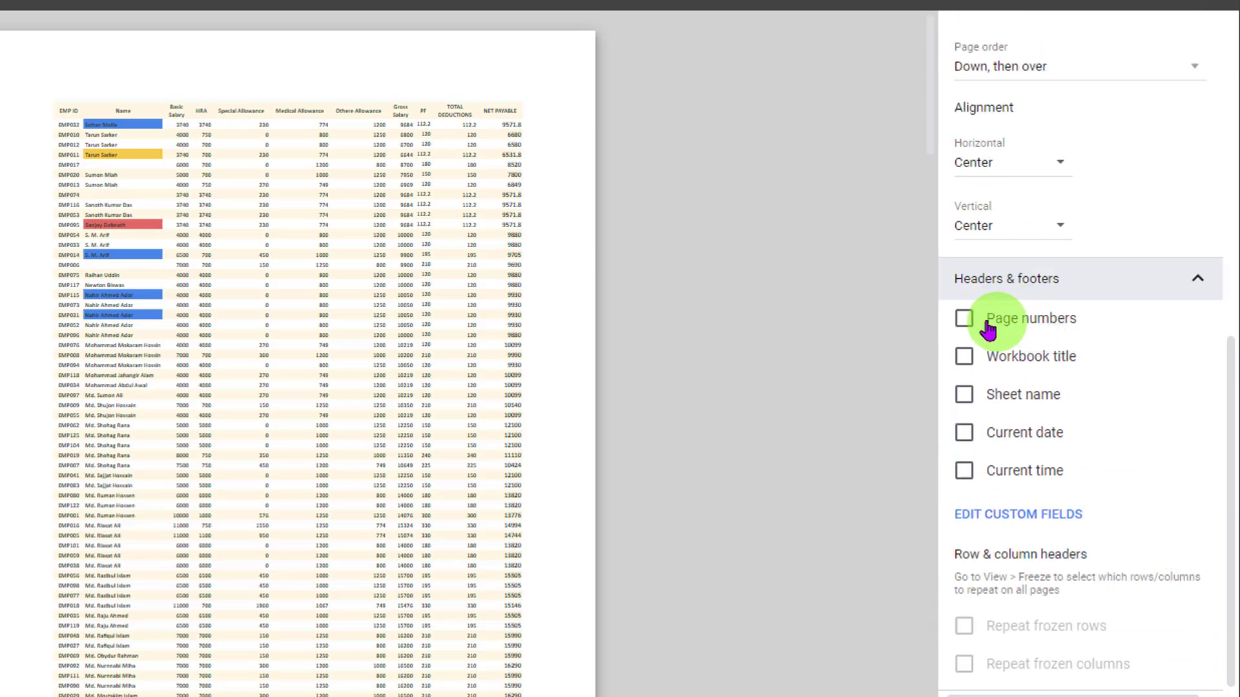
{"action": "left_click", "coordinate": [966, 321]}
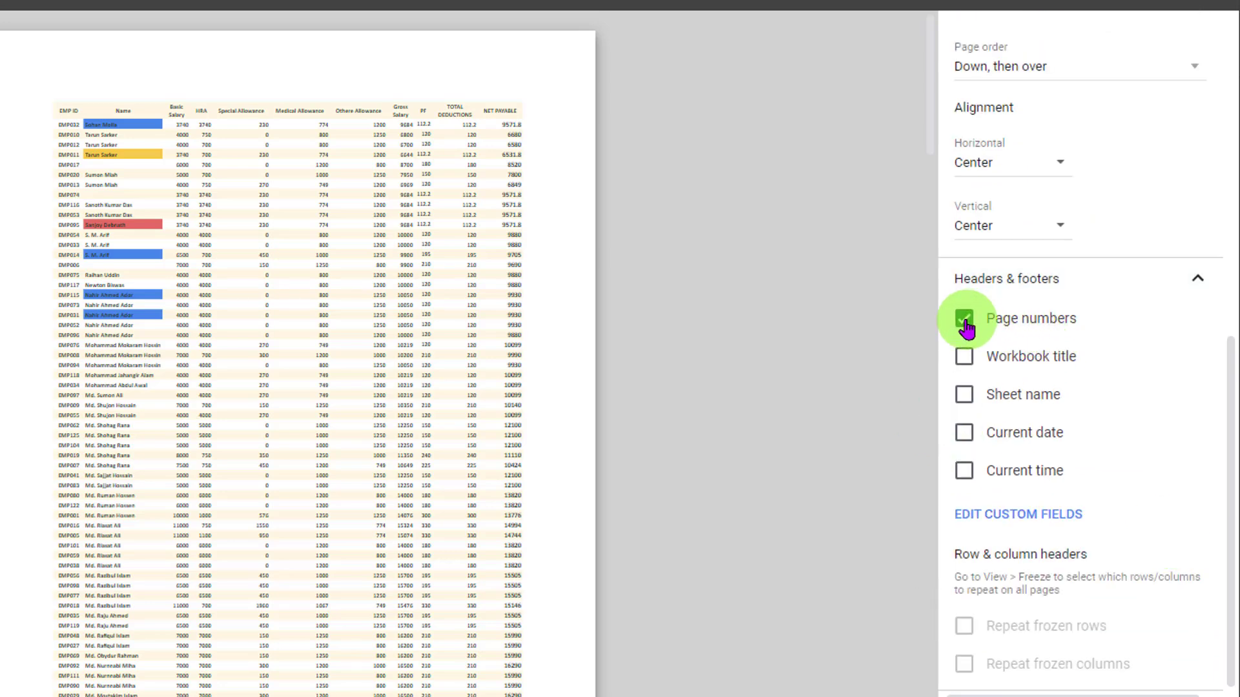
{"action": "scroll", "coordinate": [304, 388], "scroll_direction": "down", "scroll_amount": 3}
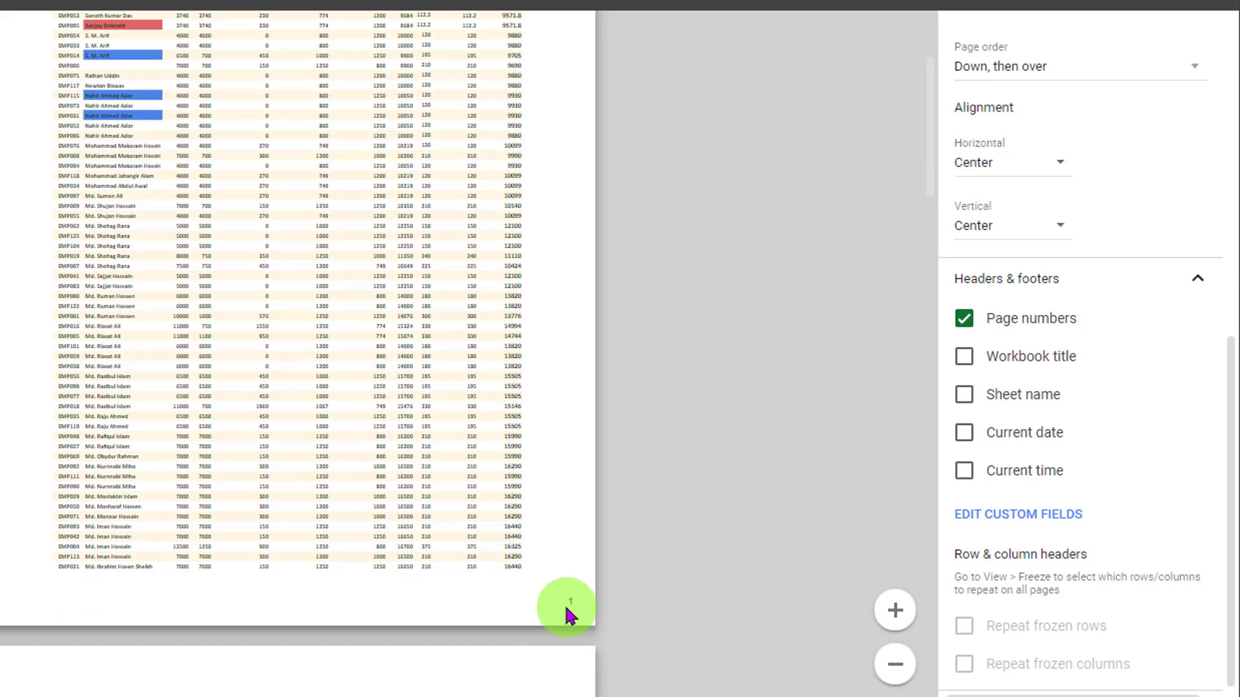
{"action": "scroll", "coordinate": [570, 616], "scroll_direction": "up", "scroll_amount": 2}
{"action": "scroll", "coordinate": [954, 418], "scroll_direction": "up", "scroll_amount": 2}
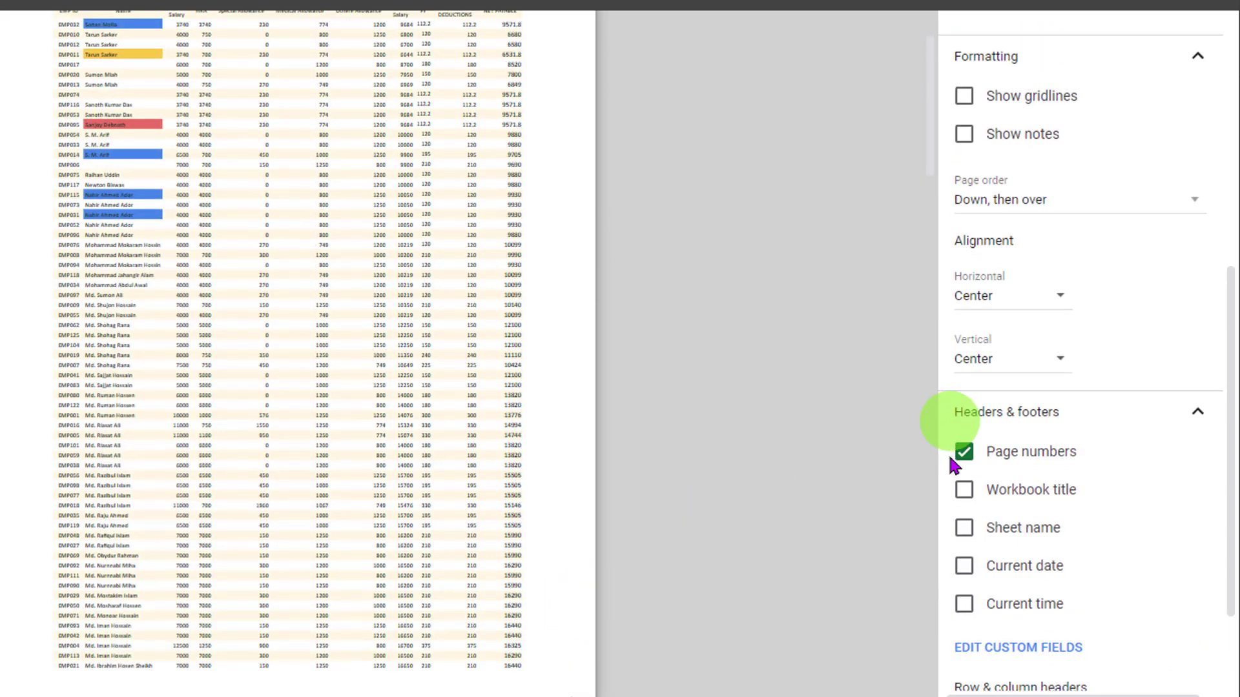
{"action": "scroll", "coordinate": [304, 310], "scroll_direction": "up", "scroll_amount": 2}
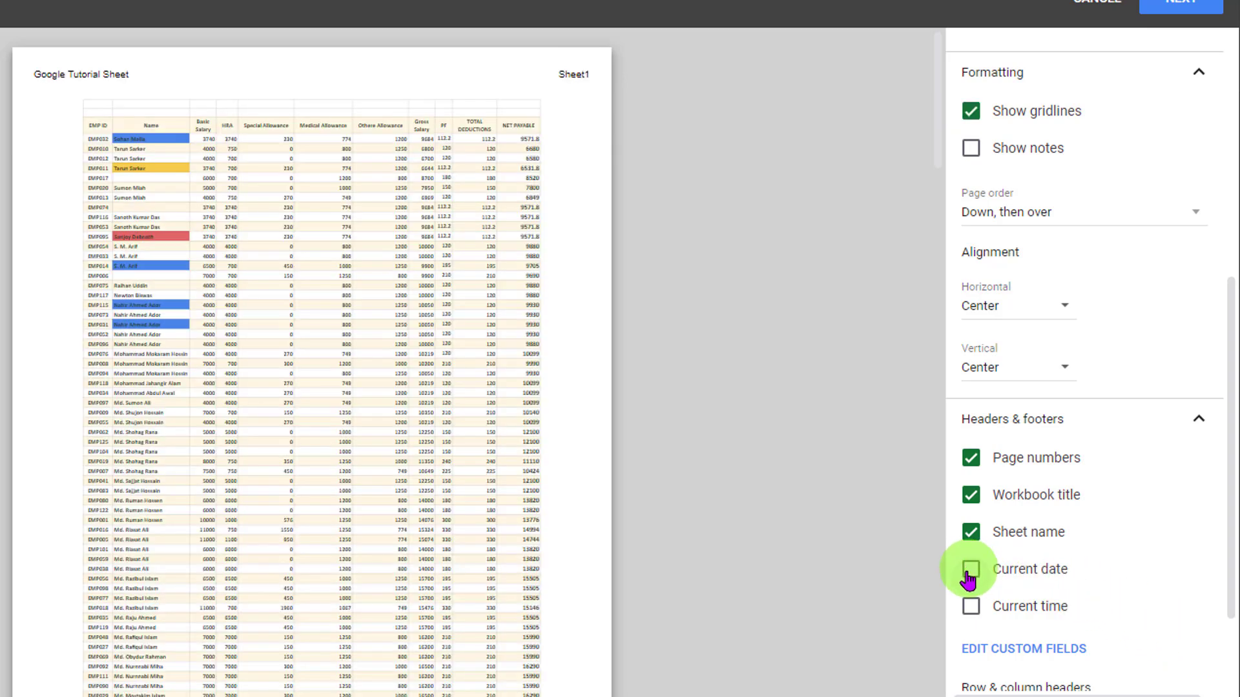
Step: Turn off the gridlines, add the current date and current time to the footer, and check the previewed page
{"action": "scroll", "coordinate": [531, 500], "scroll_direction": "down", "scroll_amount": 2}
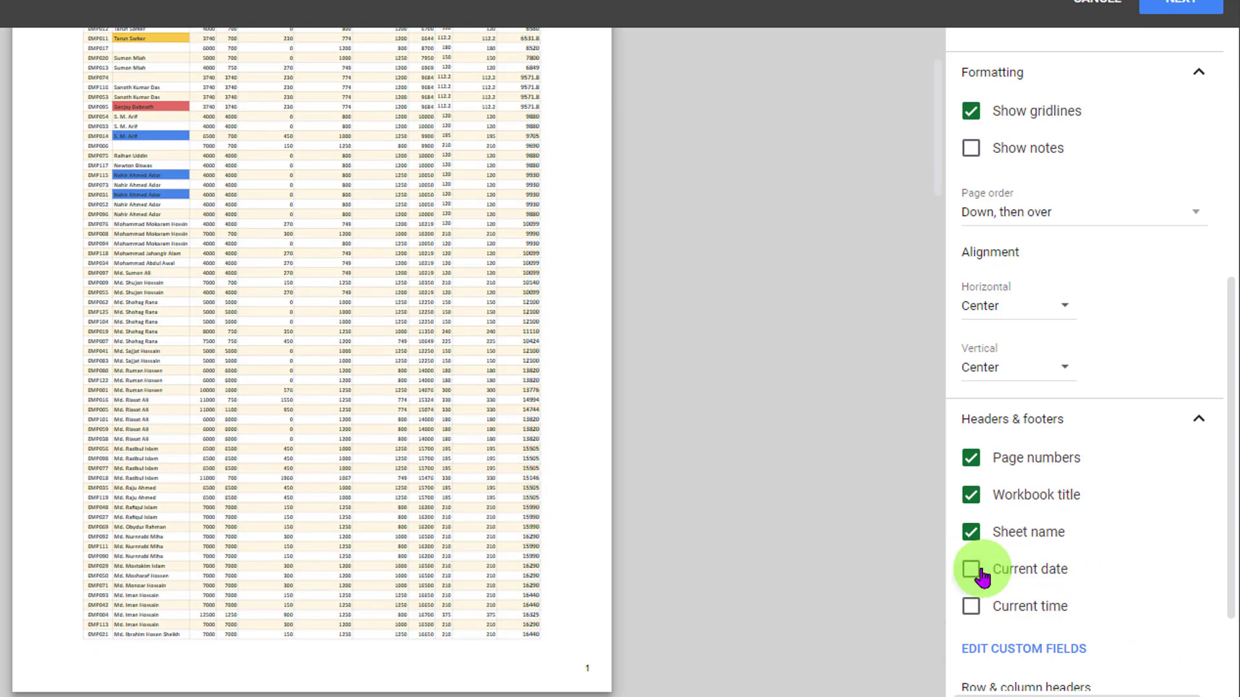
{"action": "left_click", "coordinate": [970, 111]}
{"action": "left_click", "coordinate": [1058, 570]}
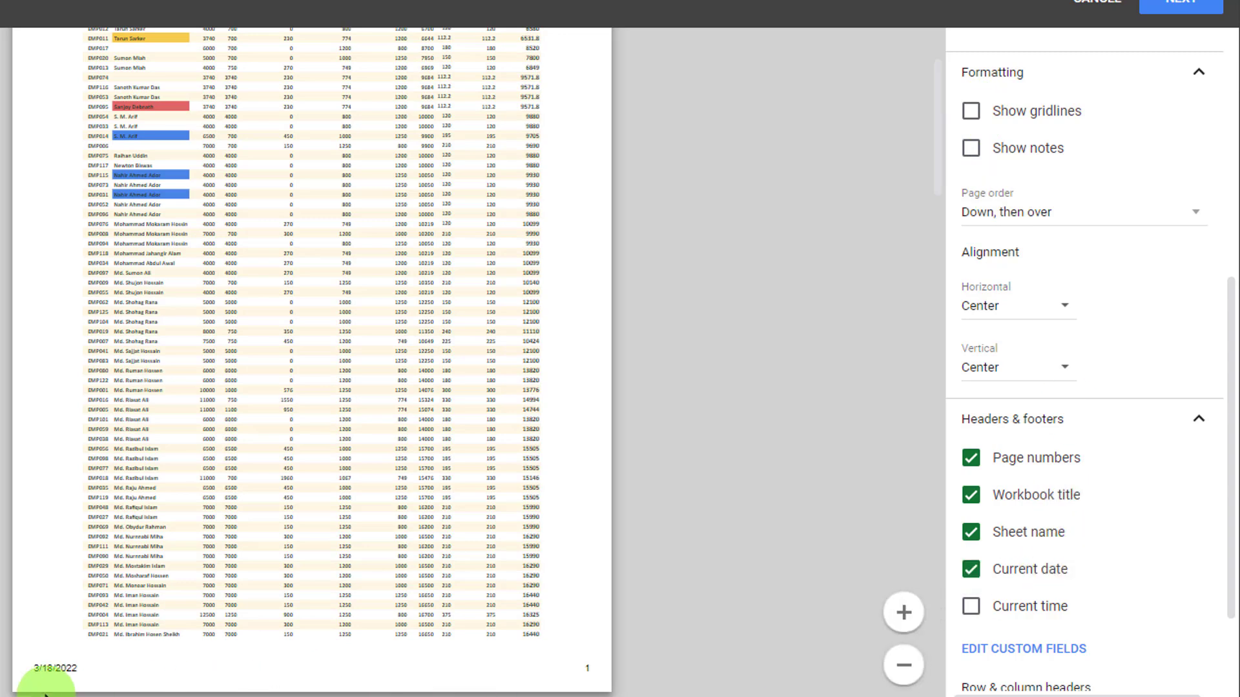
{"action": "left_click", "coordinate": [1059, 608]}
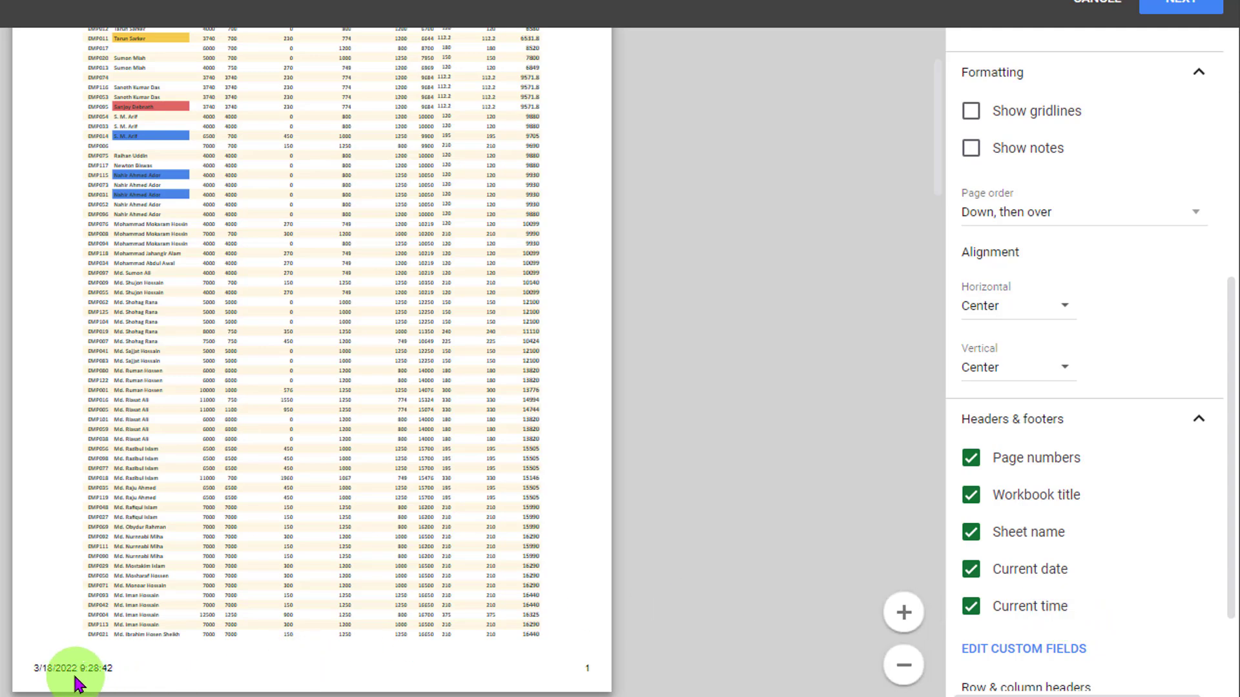
{"action": "scroll", "coordinate": [192, 420], "scroll_direction": "up", "scroll_amount": 2}
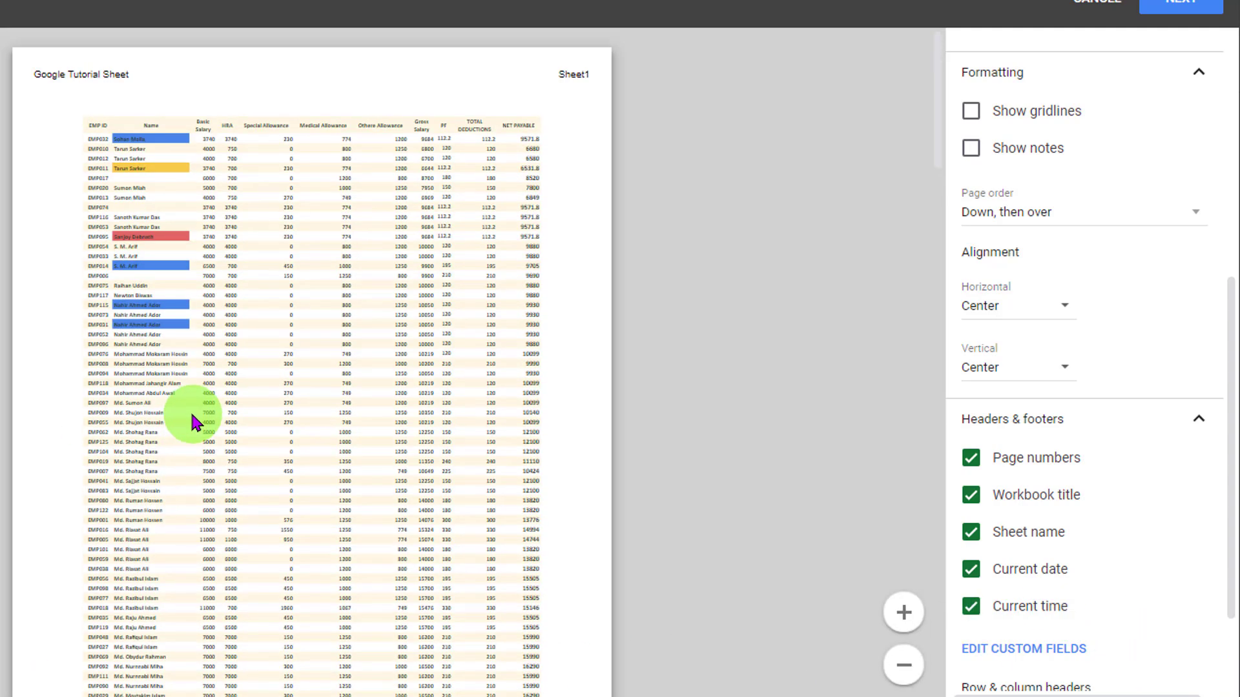
{"action": "scroll", "coordinate": [401, 370], "scroll_direction": "down", "scroll_amount": 2}
{"action": "scroll", "coordinate": [404, 373], "scroll_direction": "down", "scroll_amount": 1}
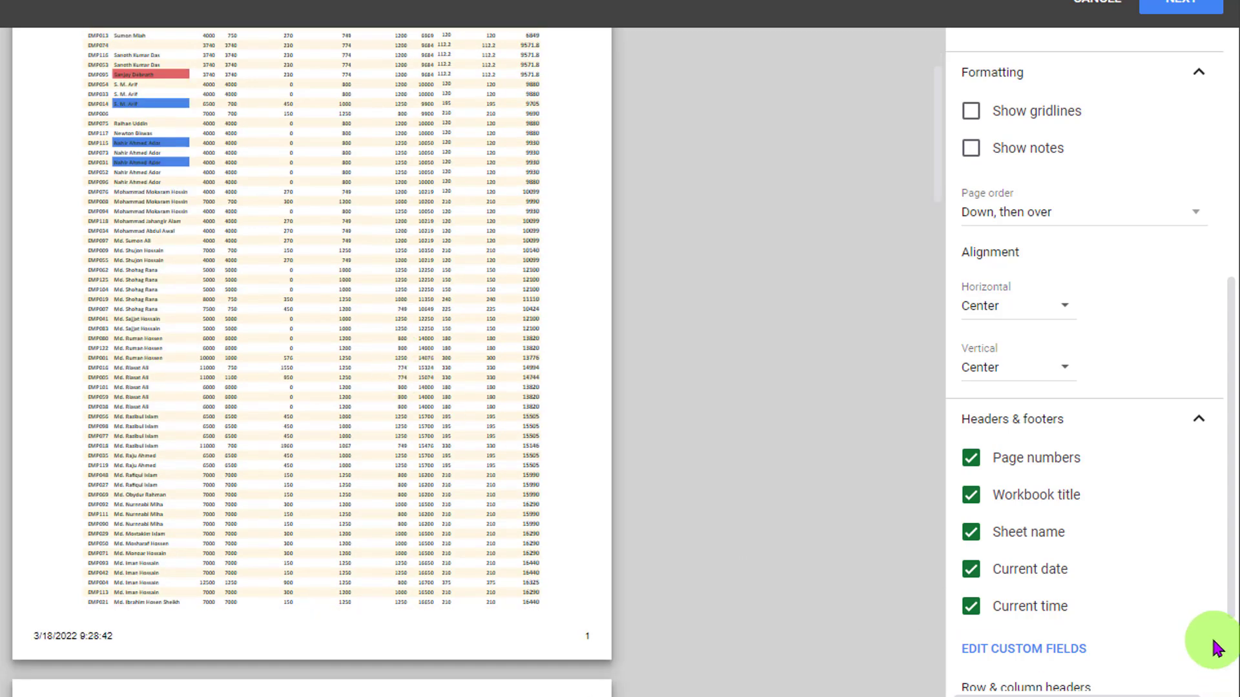
Step: Open the custom header and footer fields and enter Tanvir Academy in the center header field
{"action": "left_click", "coordinate": [1062, 649]}
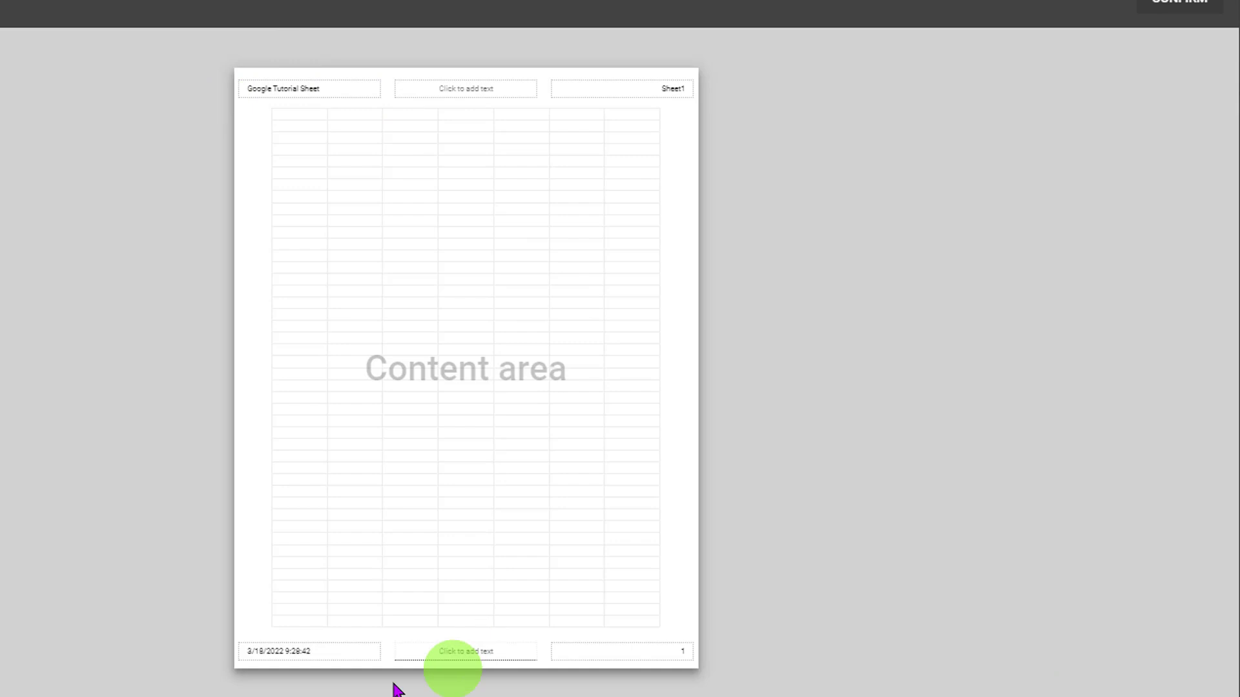
{"action": "left_click", "coordinate": [489, 94]}
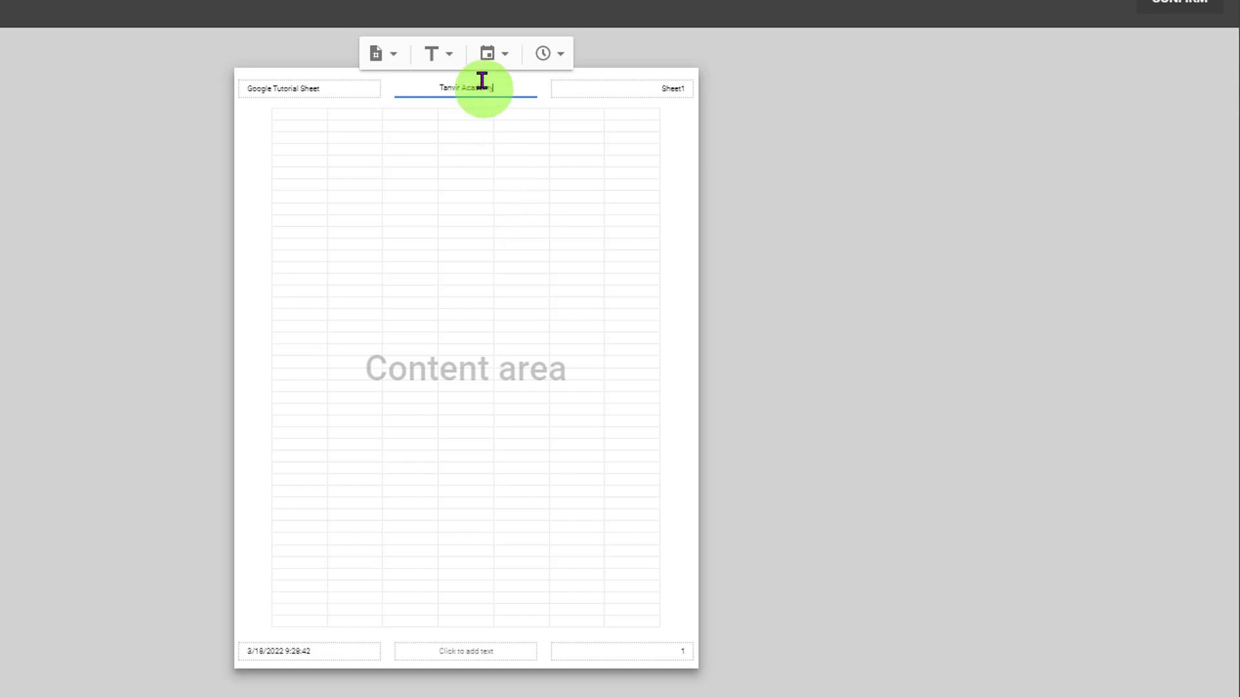
Step: Look through the page number, text, date and time formats offered for the center header field without inserting any
{"action": "left_click", "coordinate": [442, 53]}
{"action": "left_click", "coordinate": [393, 54]}
{"action": "left_click", "coordinate": [393, 56]}
{"action": "left_click", "coordinate": [399, 61]}
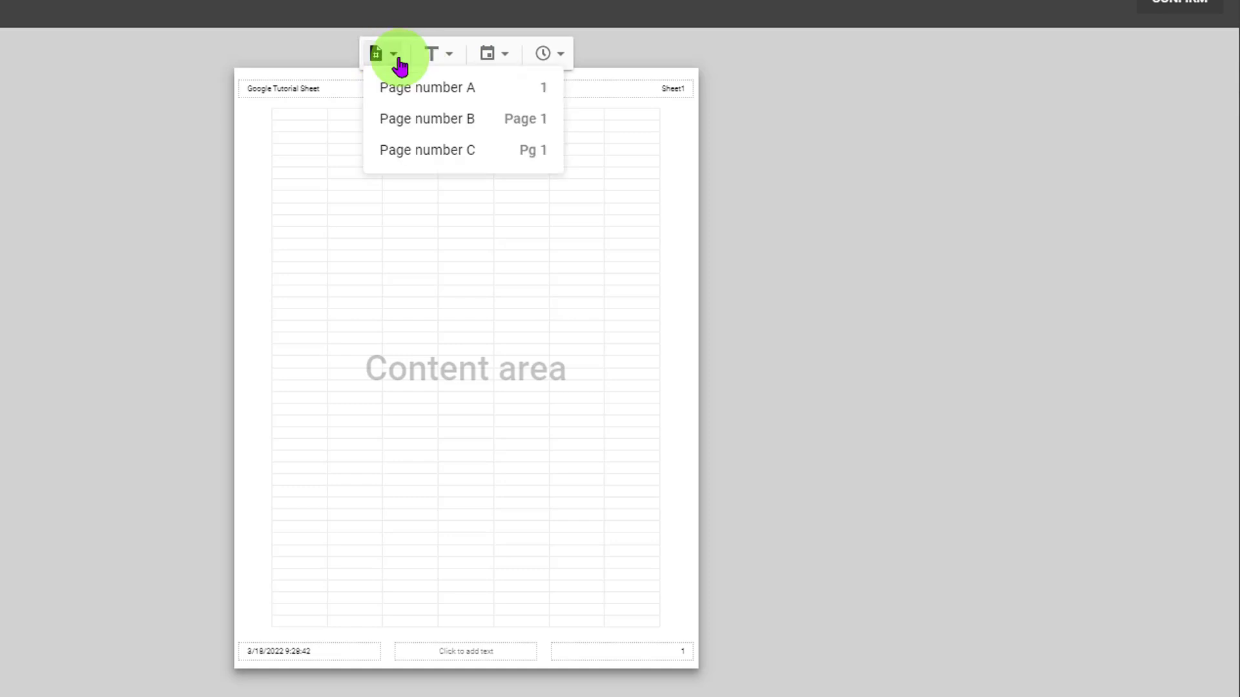
{"action": "left_click", "coordinate": [506, 54]}
{"action": "left_click", "coordinate": [541, 58]}
{"action": "left_click", "coordinate": [553, 57]}
{"action": "left_click", "coordinate": [562, 59]}
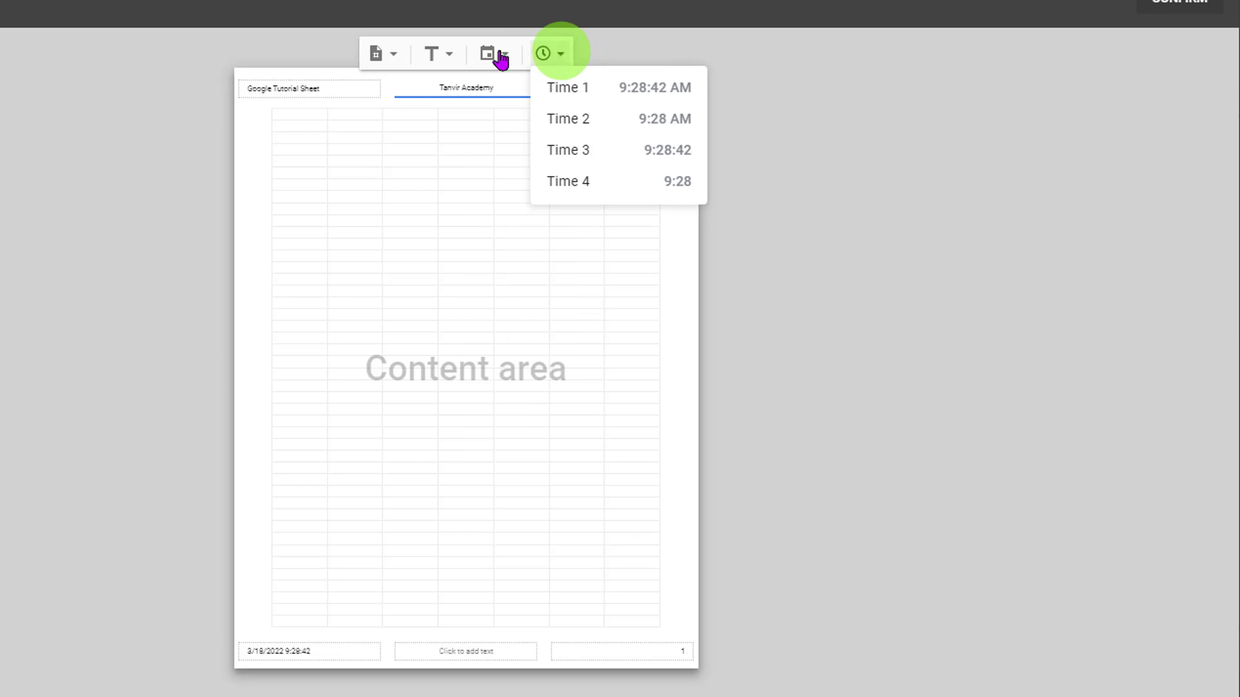
{"action": "left_click", "coordinate": [437, 54]}
{"action": "left_click", "coordinate": [391, 56]}
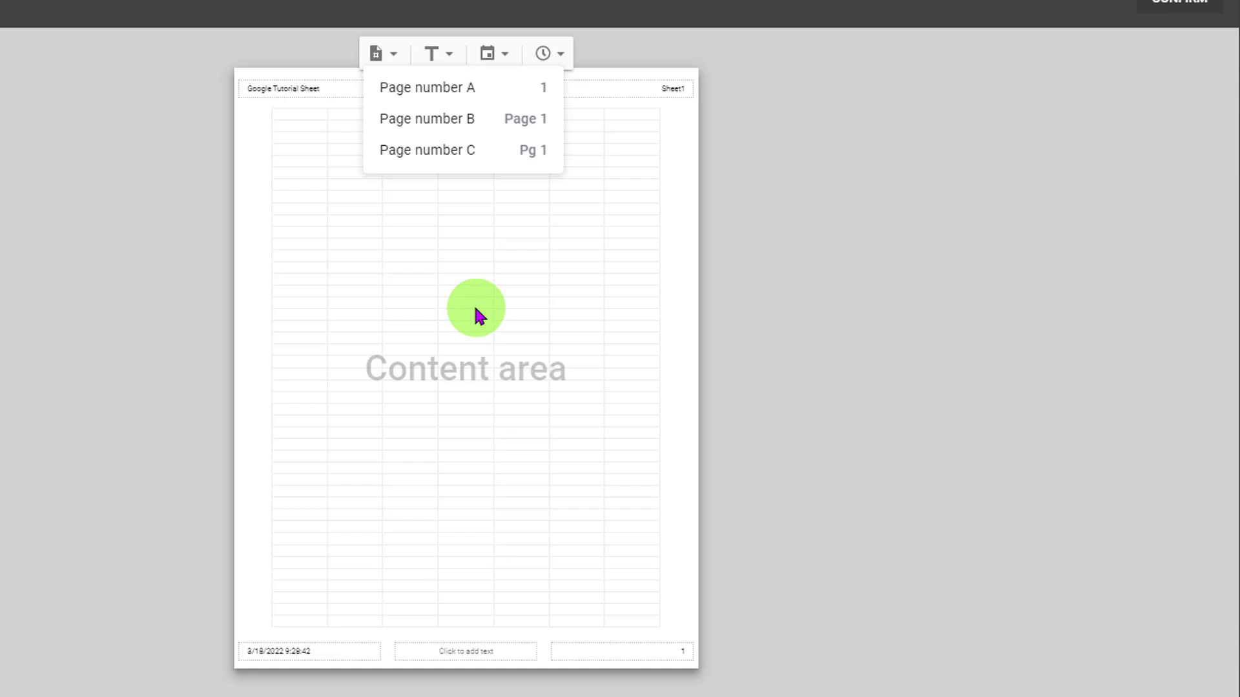
{"action": "left_click", "coordinate": [468, 285]}
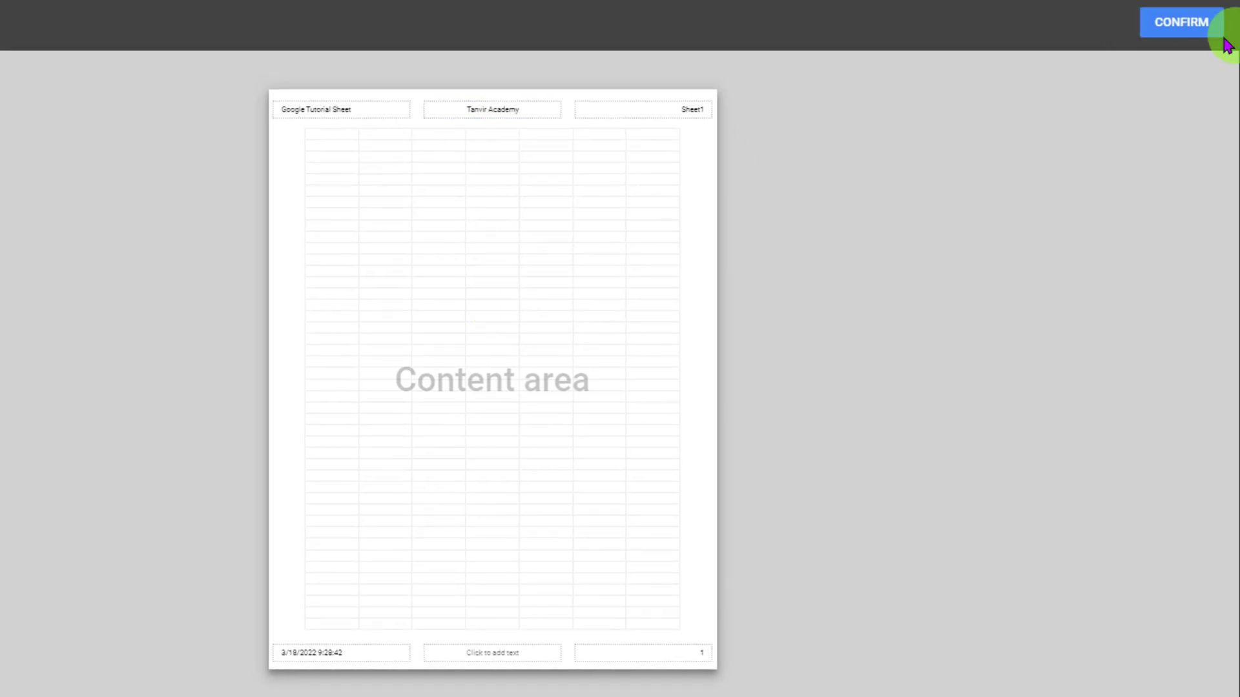
Step: Confirm the custom header fields and continue from the print settings to the browser's print dialog
{"action": "left_click", "coordinate": [1188, 21]}
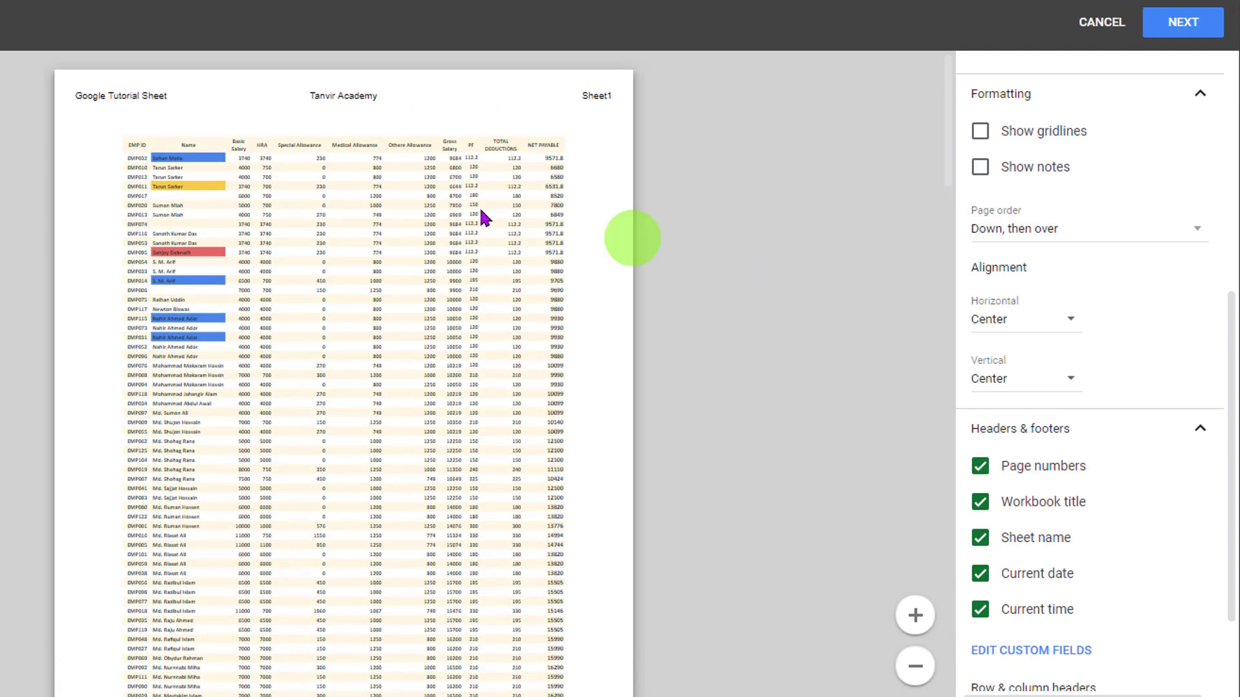
{"action": "scroll", "coordinate": [1156, 491], "scroll_direction": "up", "scroll_amount": 7}
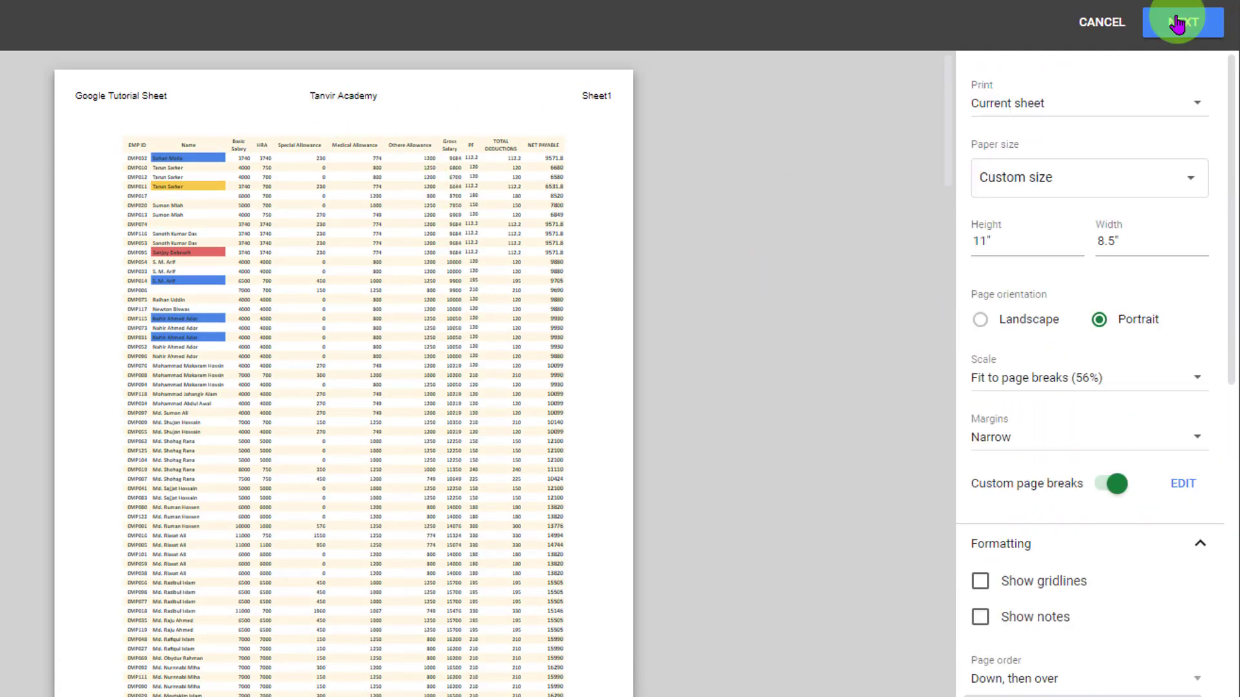
{"action": "left_click", "coordinate": [1179, 24]}
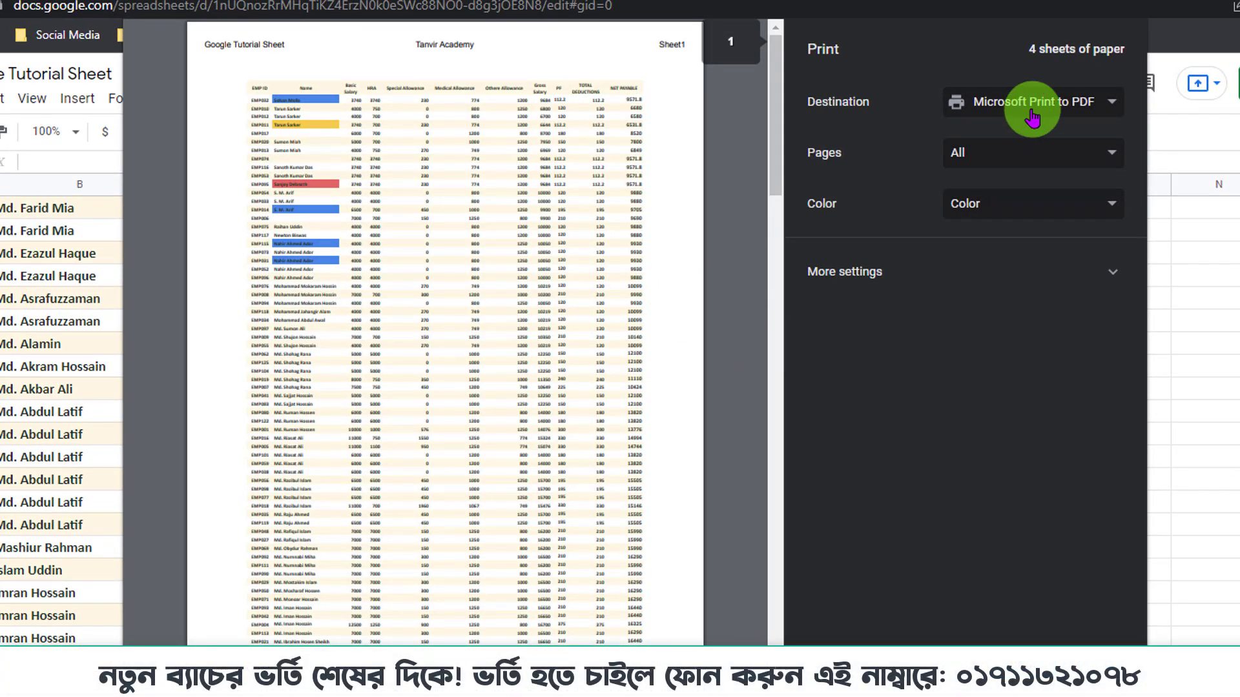
Step: Look at the available print destinations and keep Microsoft Print to PDF
{"action": "left_click", "coordinate": [1029, 111]}
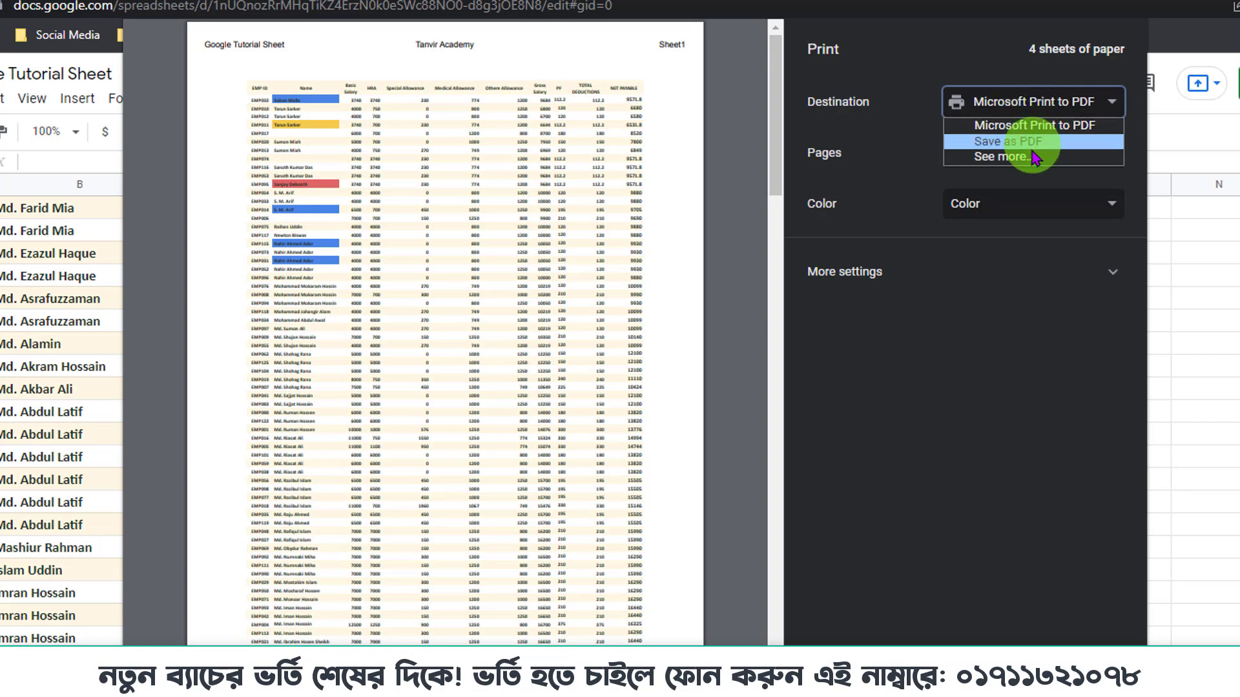
{"action": "left_click", "coordinate": [963, 59]}
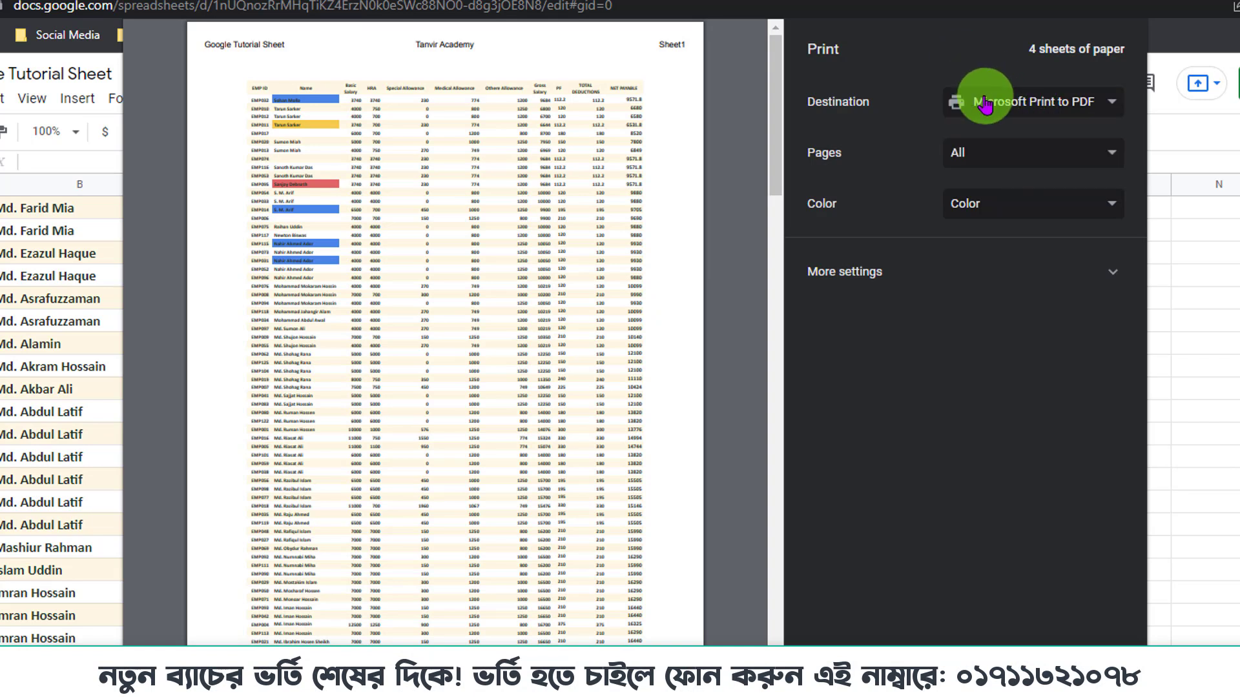
{"action": "left_click", "coordinate": [991, 98]}
{"action": "left_click", "coordinate": [977, 38]}
Step: Try the Custom and Even pages only page ranges and set the pages to Odd pages only
{"action": "left_click", "coordinate": [1057, 155]}
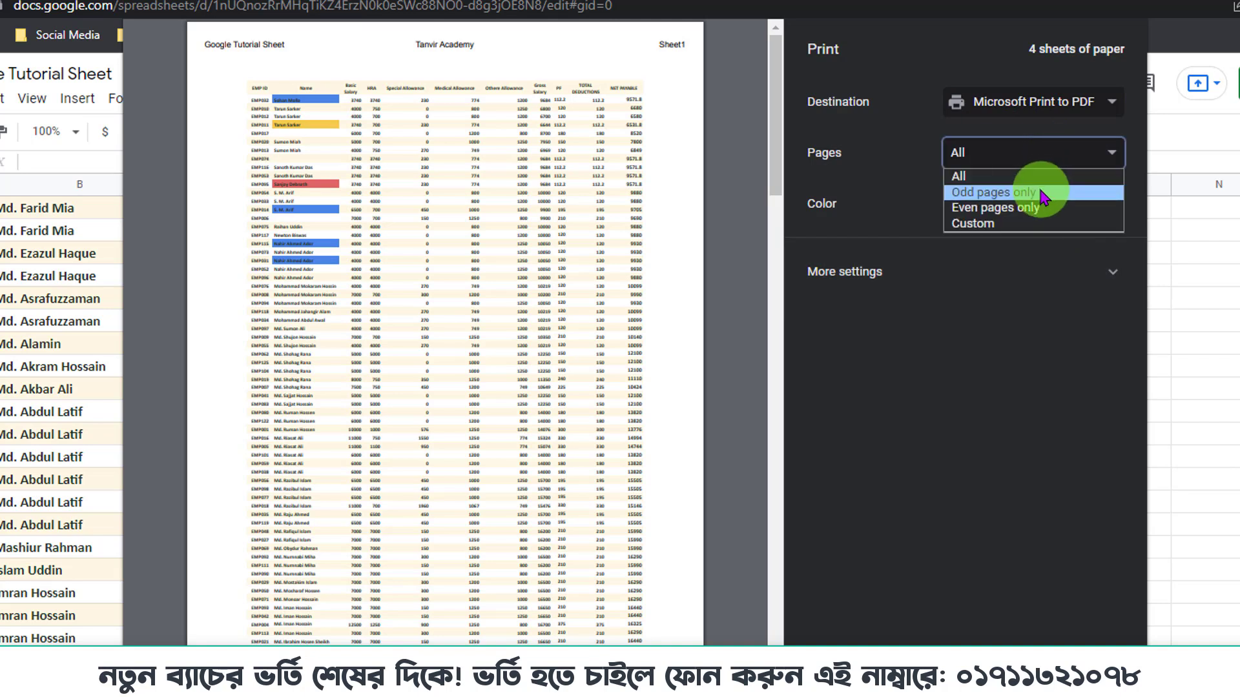
{"action": "left_click", "coordinate": [1037, 224]}
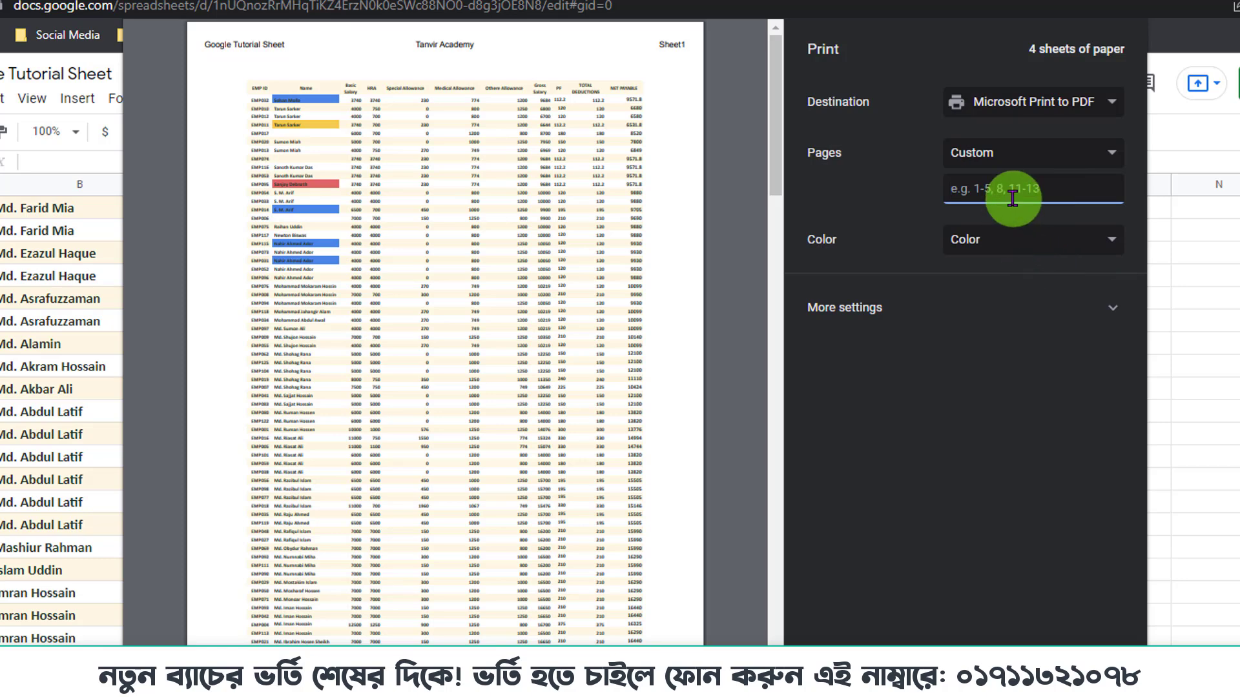
{"action": "left_click", "coordinate": [1015, 153]}
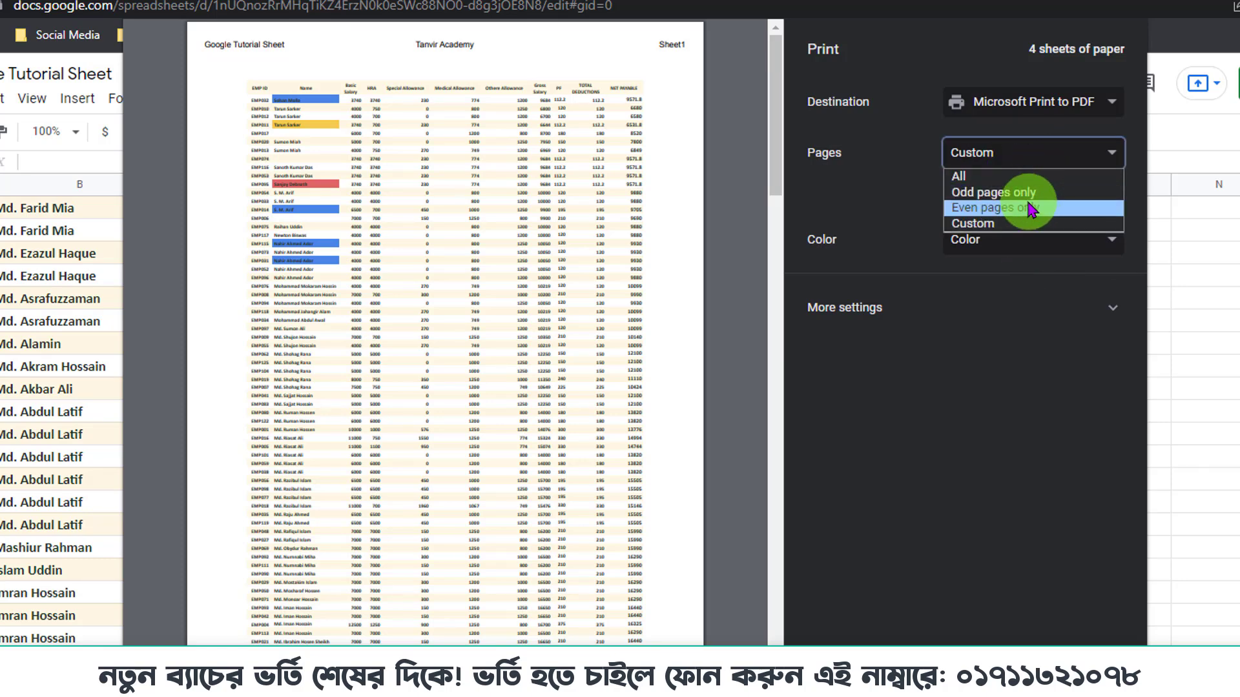
{"action": "left_click", "coordinate": [1031, 208]}
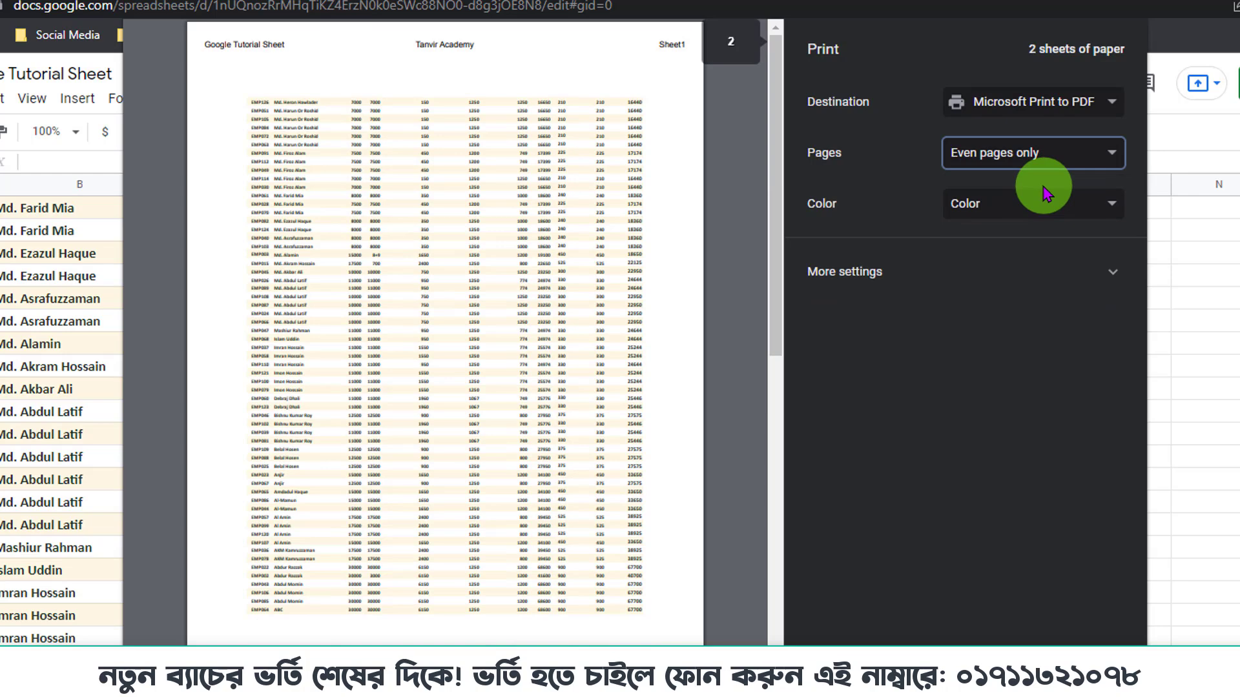
{"action": "left_click", "coordinate": [1028, 154]}
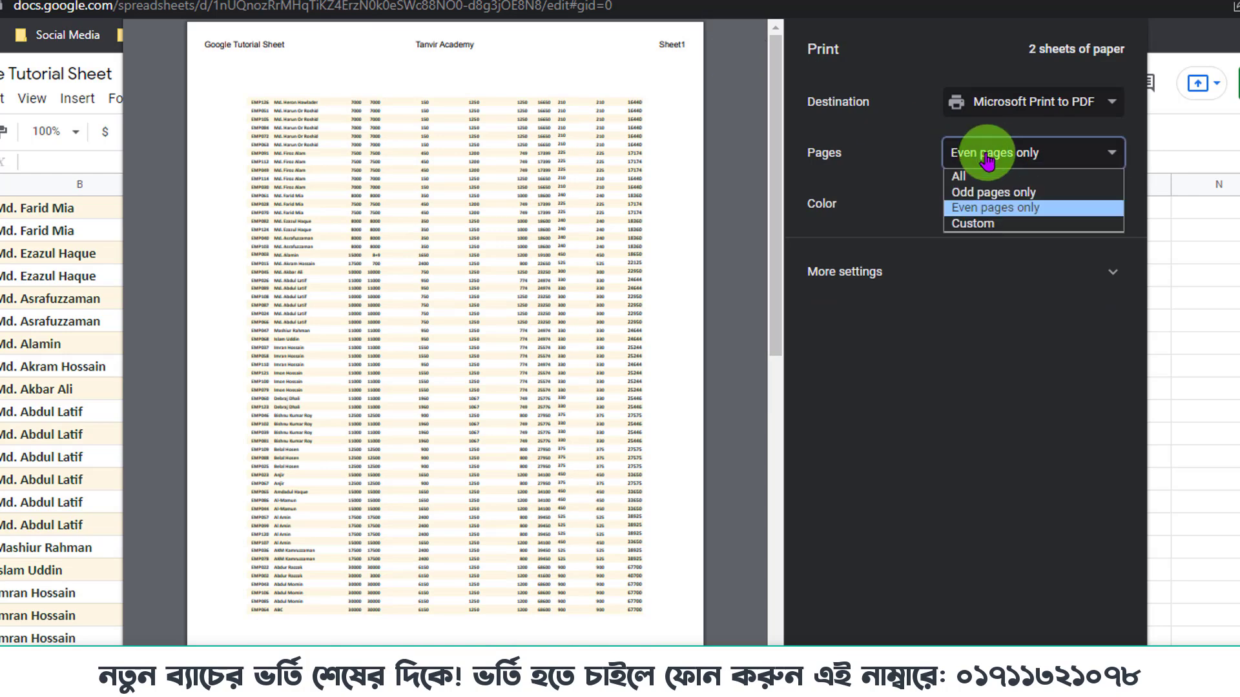
{"action": "left_click", "coordinate": [1017, 196]}
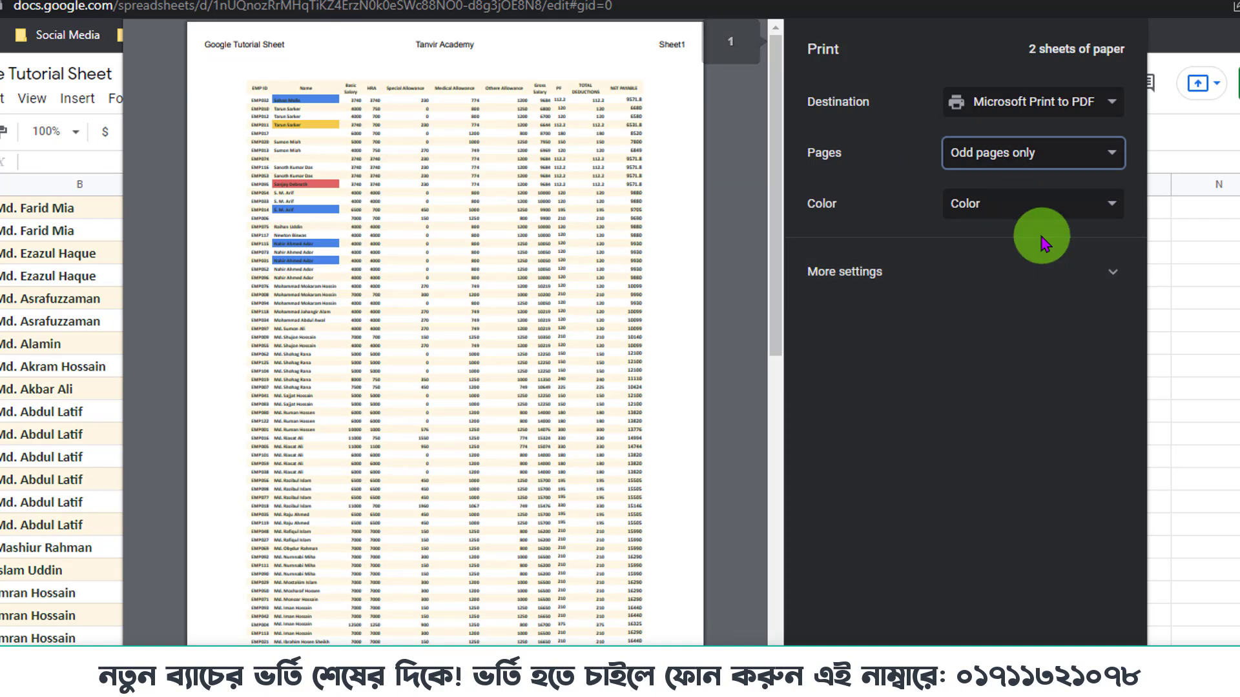
Step: Compare the Black and white and Color print modes in the preview and set the color to Black and white
{"action": "left_click", "coordinate": [1041, 213]}
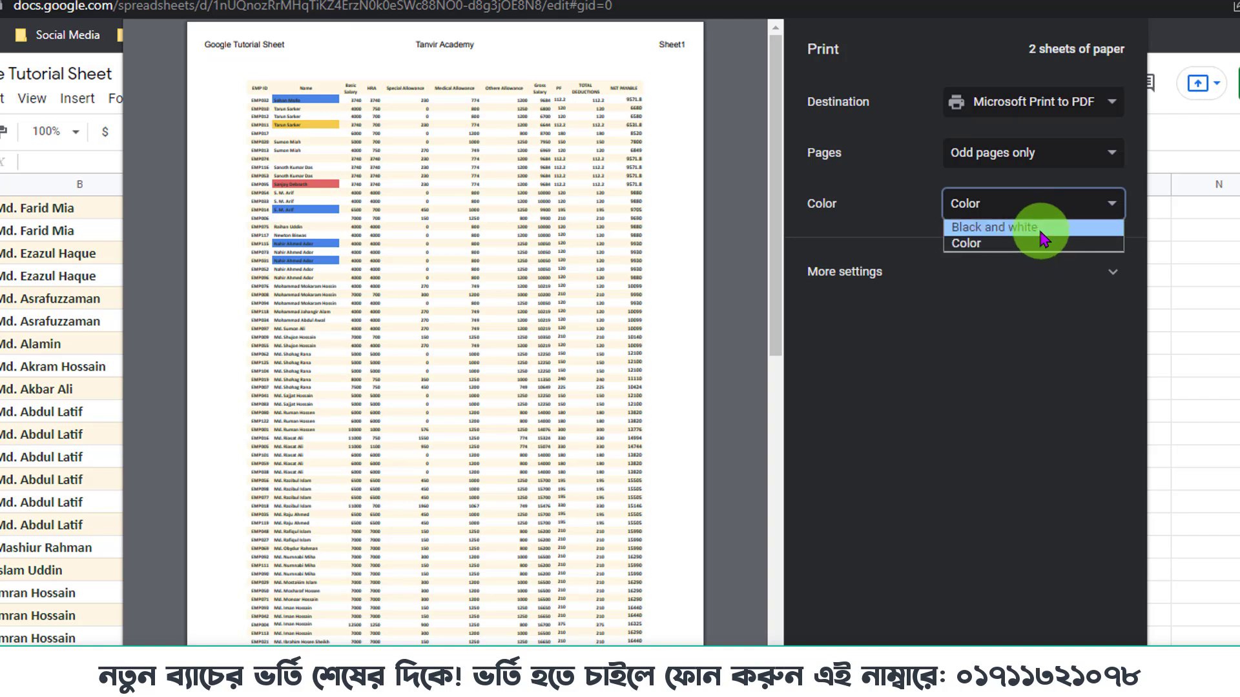
{"action": "left_click", "coordinate": [1041, 229]}
{"action": "left_click", "coordinate": [1019, 203]}
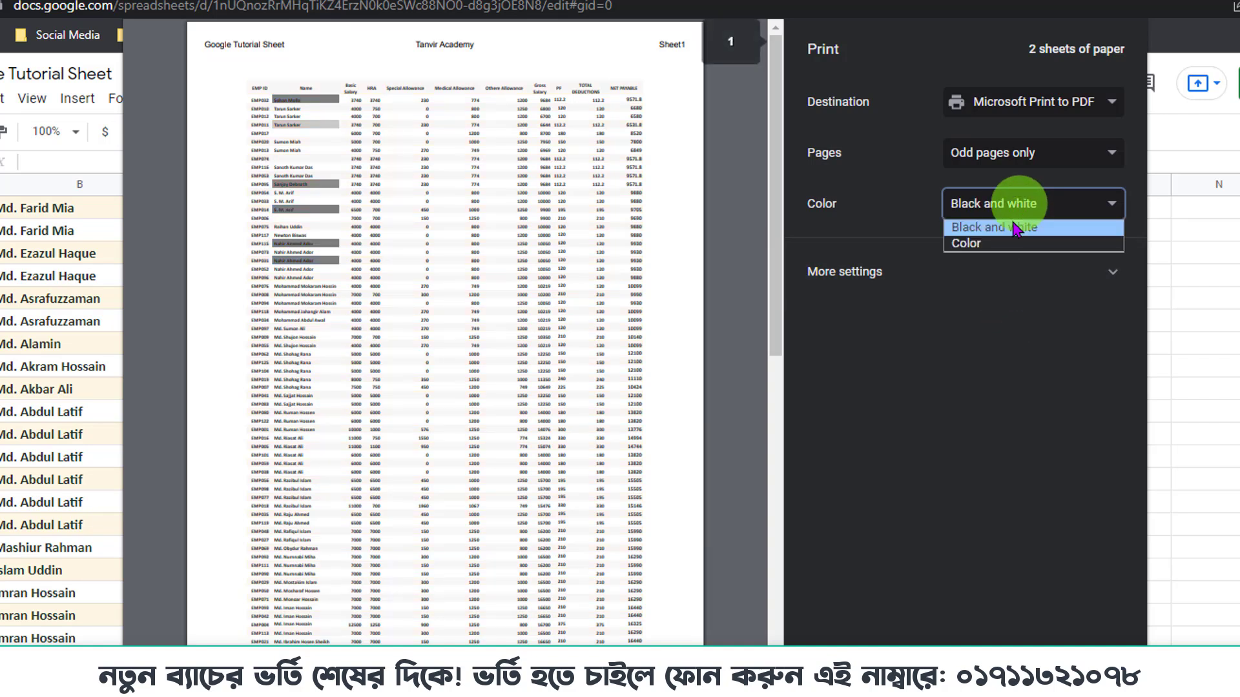
{"action": "left_click", "coordinate": [991, 244]}
{"action": "left_click", "coordinate": [1016, 205]}
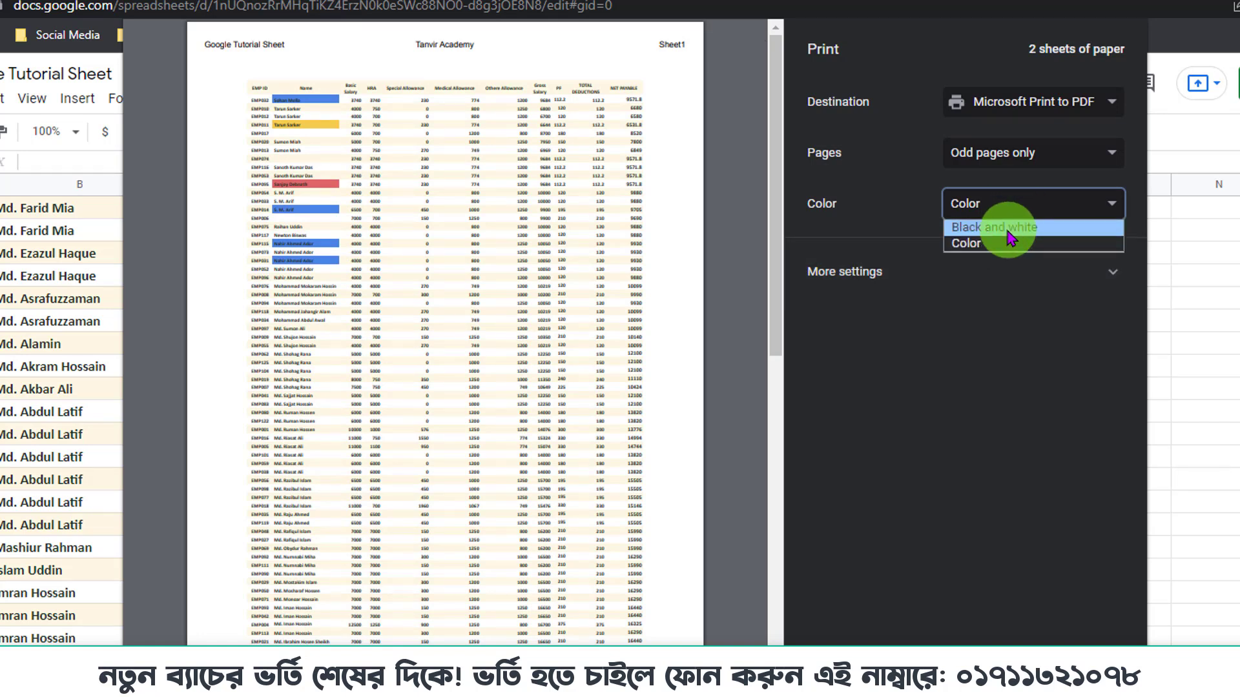
{"action": "left_click", "coordinate": [1009, 231]}
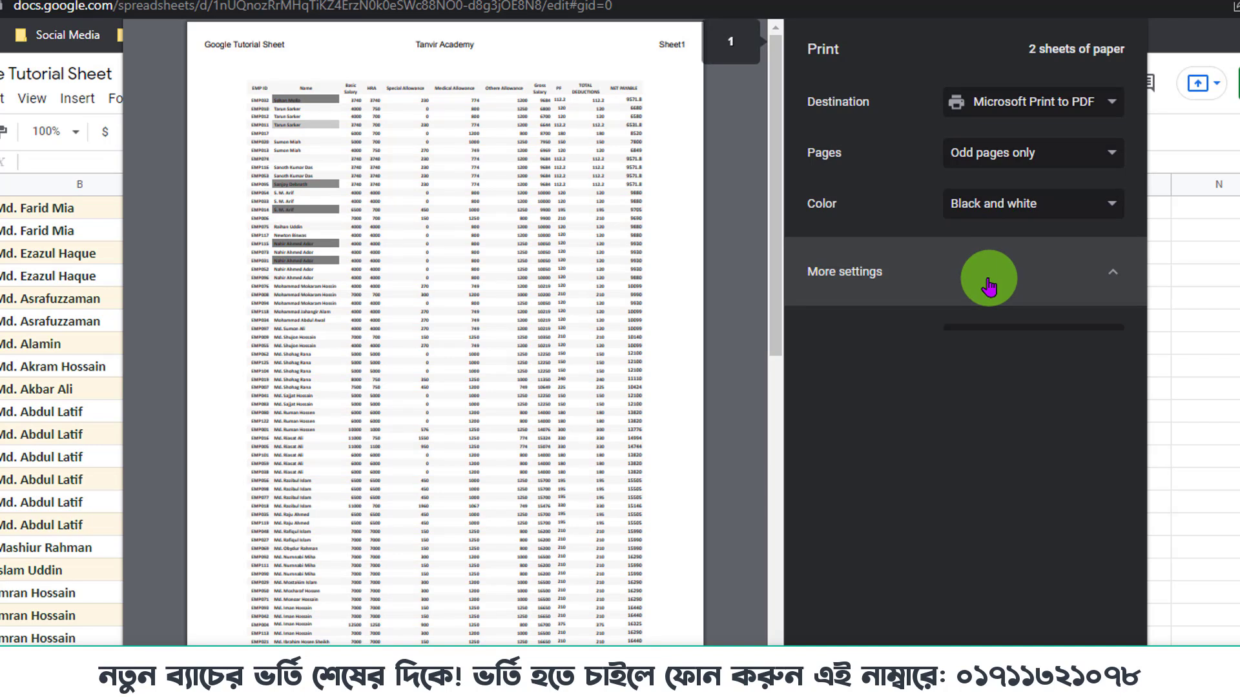
Step: Look at the additional print settings, checking the paper size and pages per sheet options while keeping Letter and 1
{"action": "left_click", "coordinate": [987, 283]}
{"action": "left_click", "coordinate": [1046, 341]}
{"action": "left_click", "coordinate": [1050, 351]}
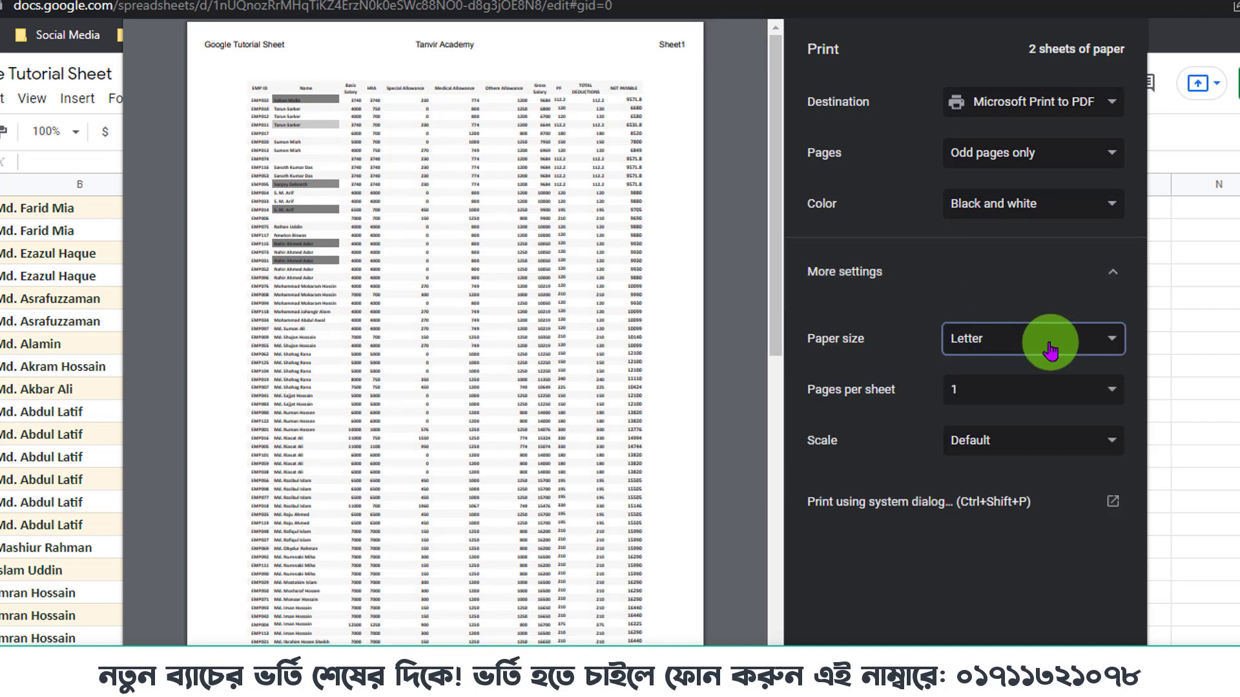
{"action": "left_click", "coordinate": [1021, 402]}
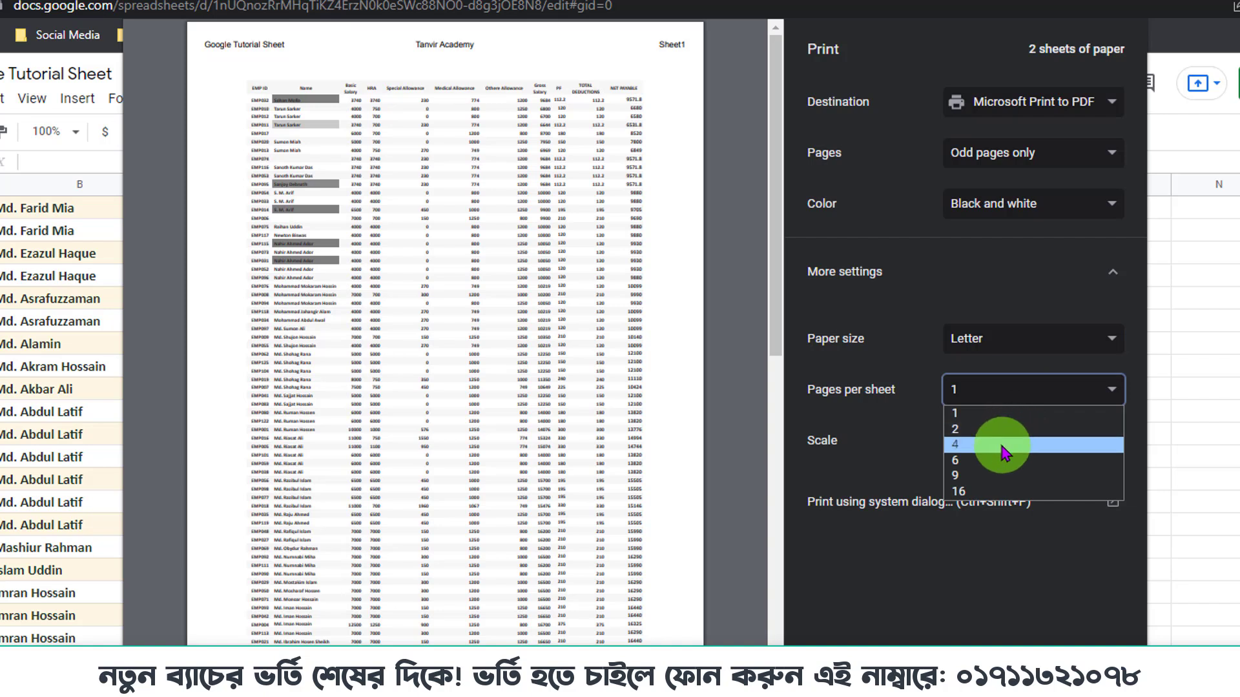
{"action": "left_click", "coordinate": [954, 298]}
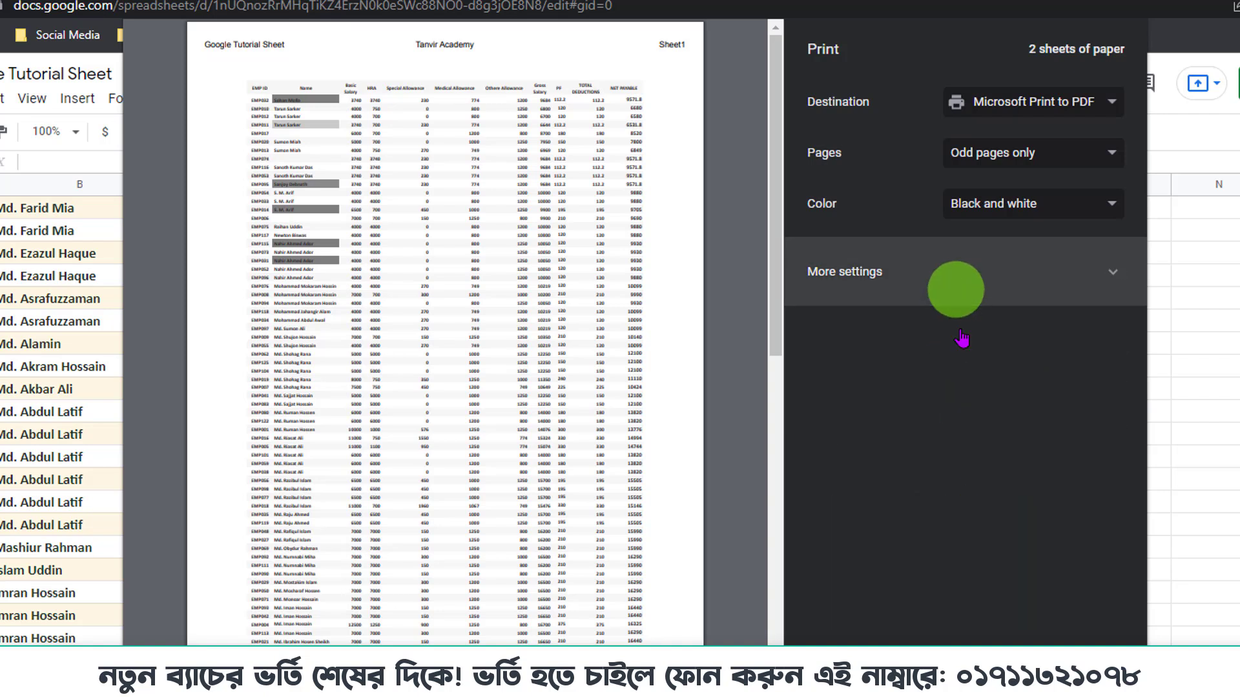
Step: Look at the Scale options while keeping Default, and view the system print dialog without printing
{"action": "left_click", "coordinate": [974, 281]}
{"action": "left_click", "coordinate": [1003, 443]}
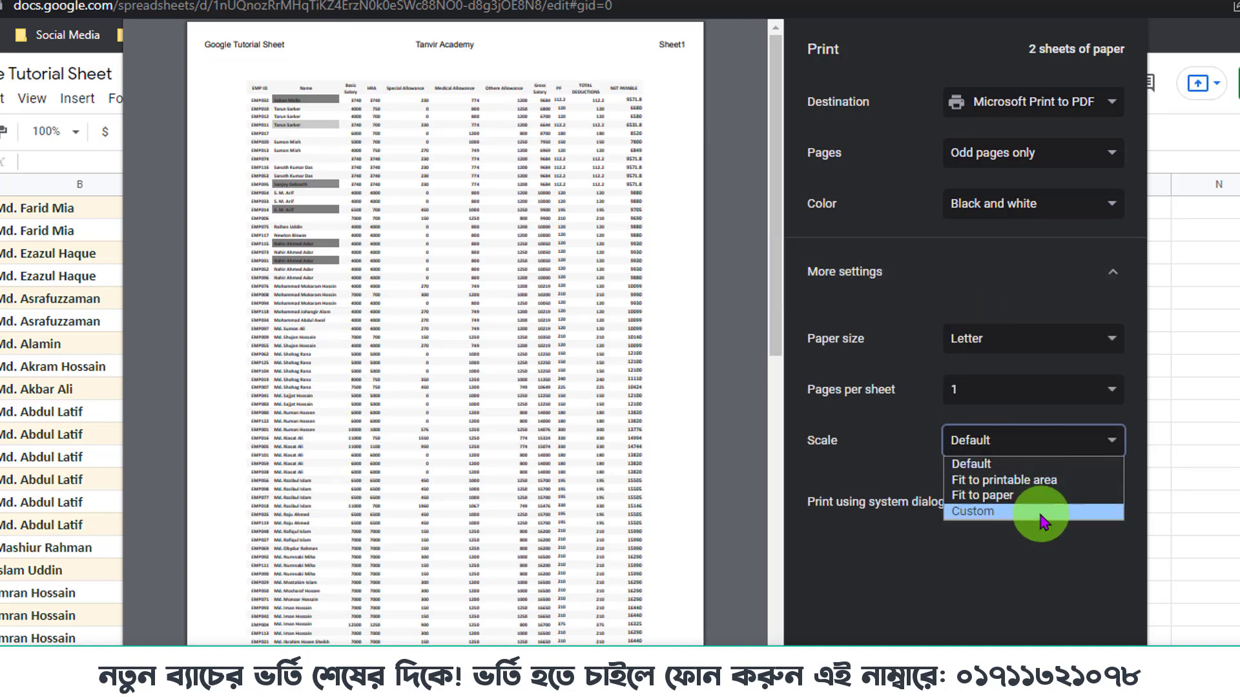
{"action": "left_click", "coordinate": [991, 584]}
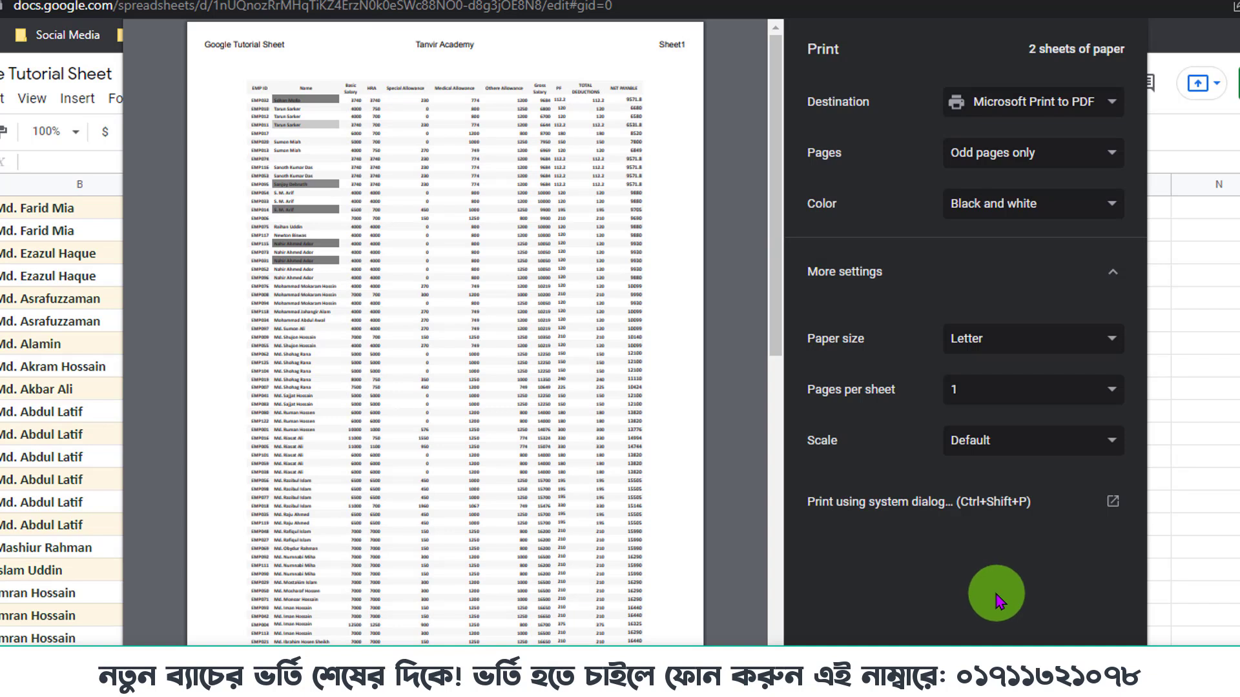
{"action": "left_click", "coordinate": [1114, 502]}
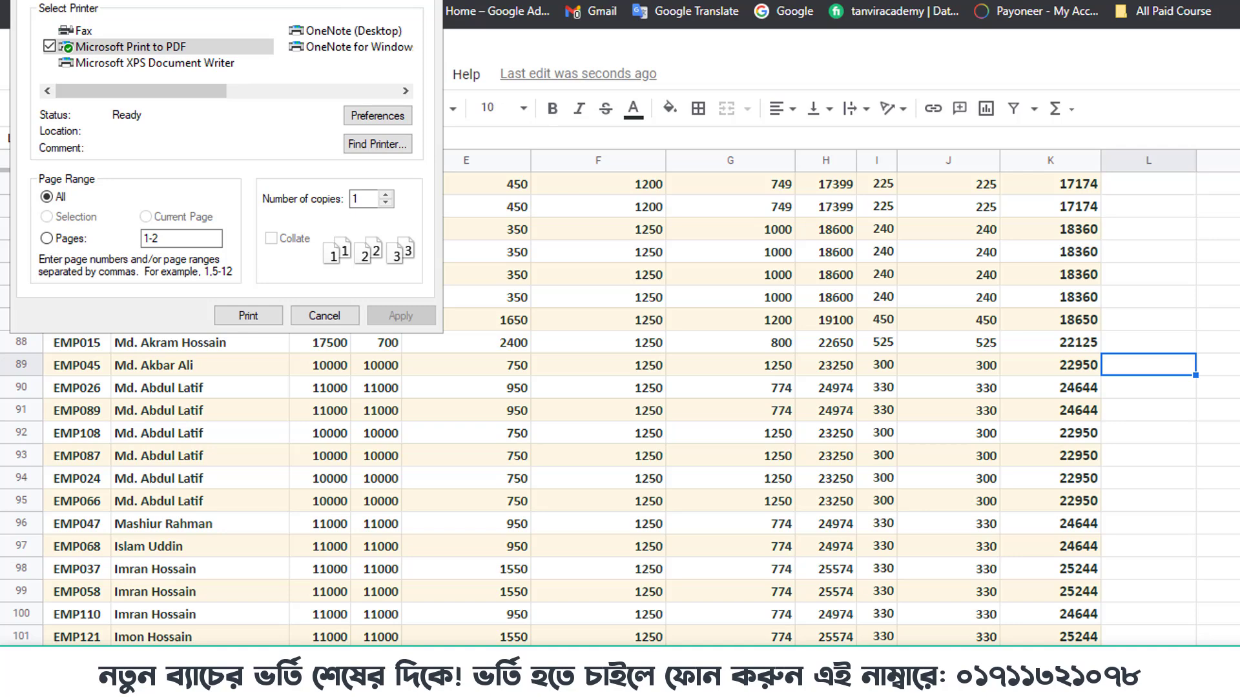
{"action": "key", "text": "Escape"}
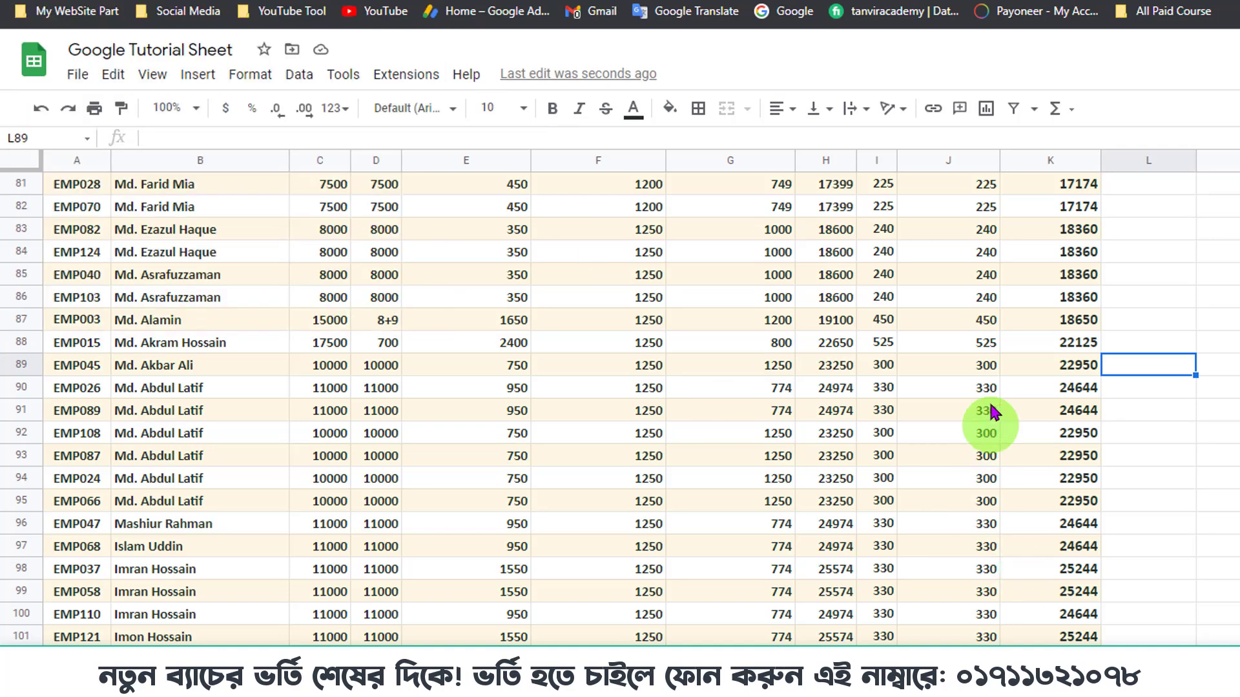
Step: Select cell H87 and look back through the salary table up to its header row
{"action": "left_click", "coordinate": [807, 320]}
{"action": "left_click", "coordinate": [933, 400]}
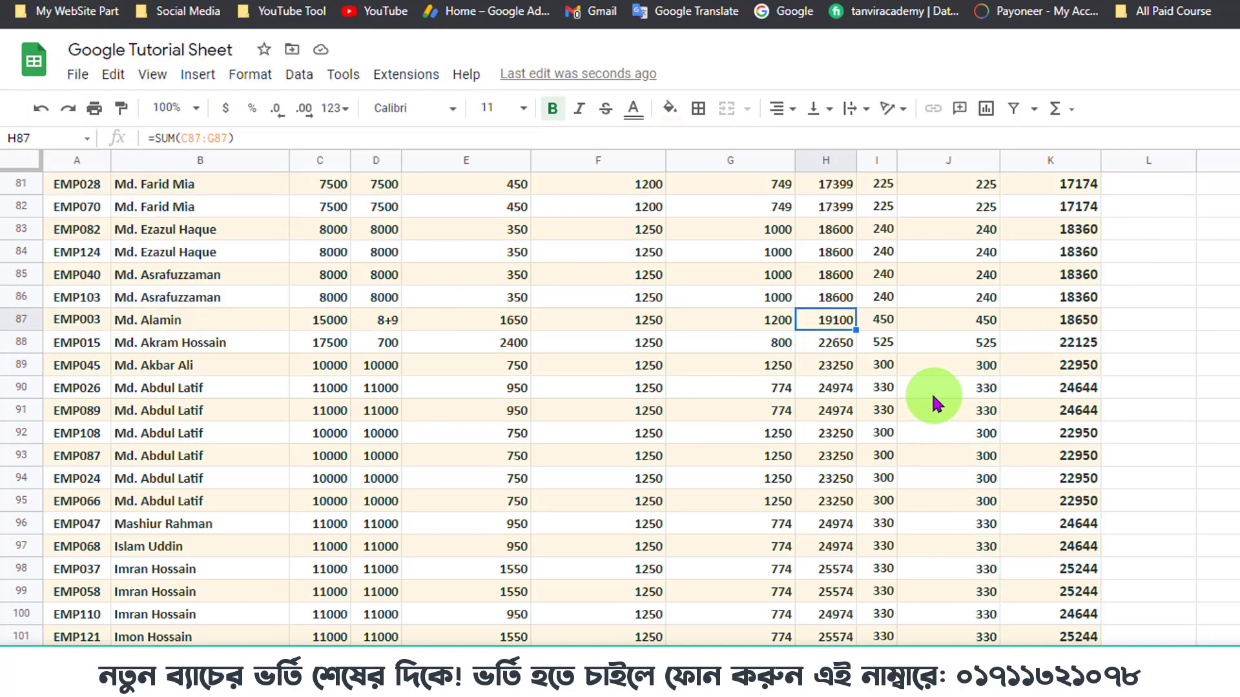
{"action": "scroll", "coordinate": [749, 465], "scroll_direction": "up", "scroll_amount": 5}
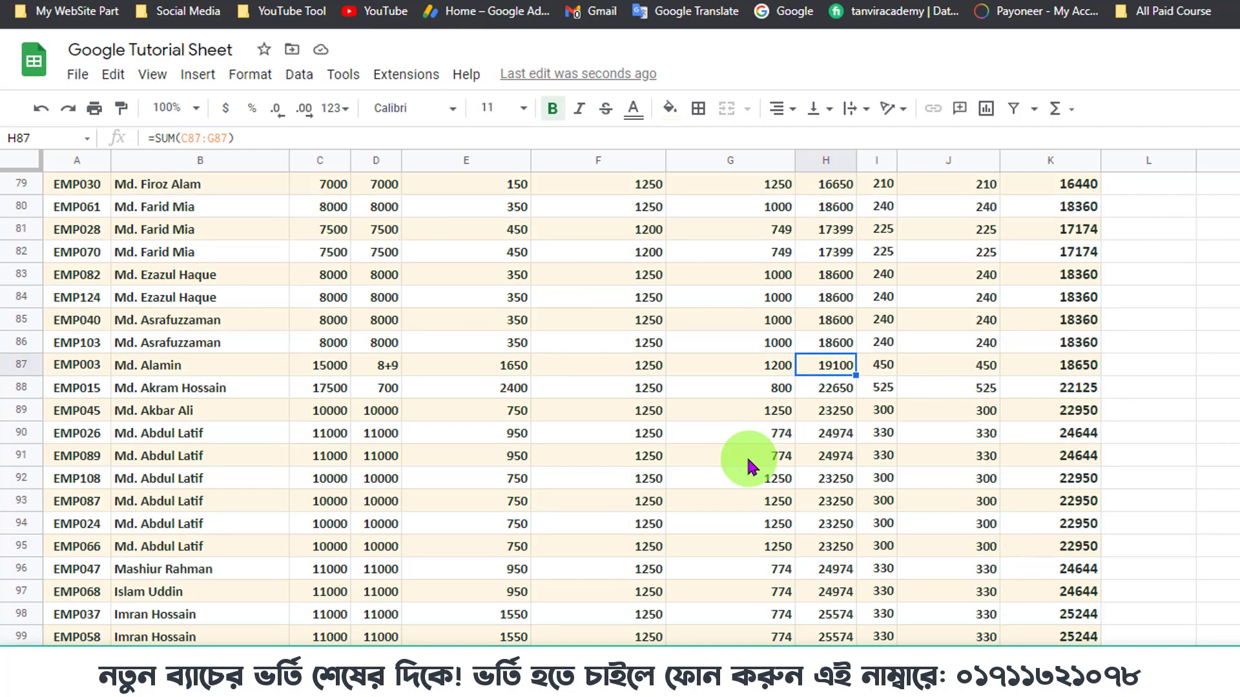
{"action": "scroll", "coordinate": [749, 465], "scroll_direction": "up", "scroll_amount": 8}
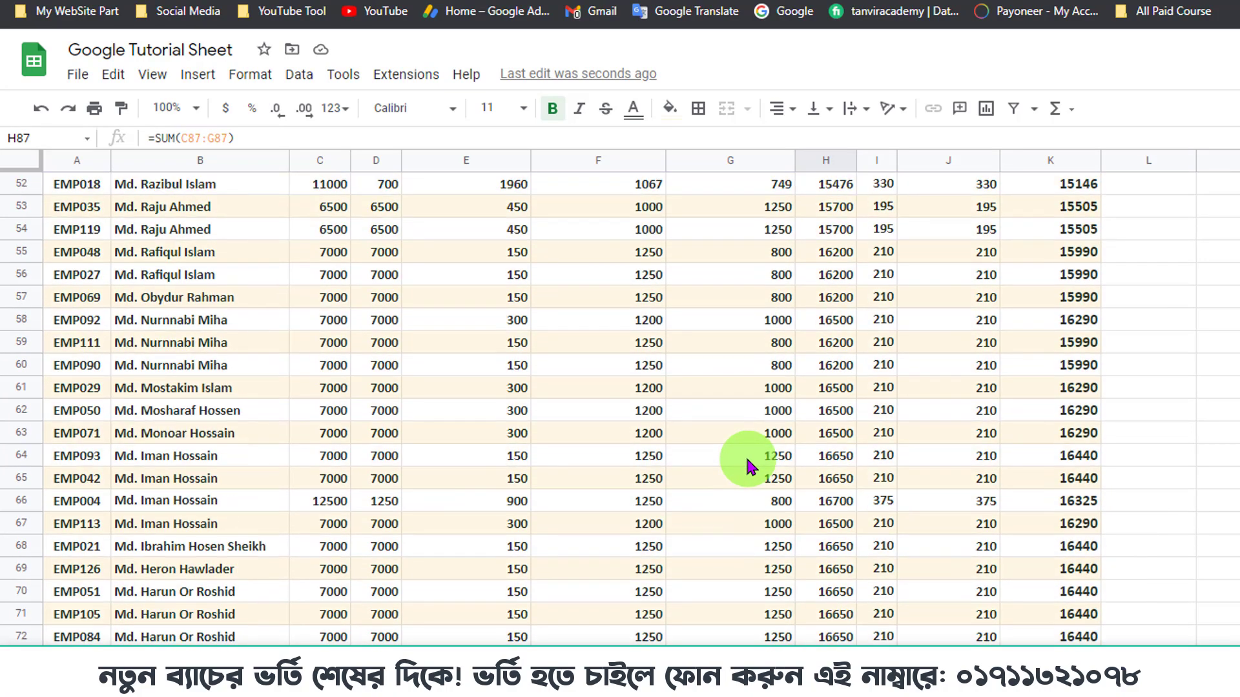
{"action": "scroll", "coordinate": [749, 465], "scroll_direction": "up", "scroll_amount": 9}
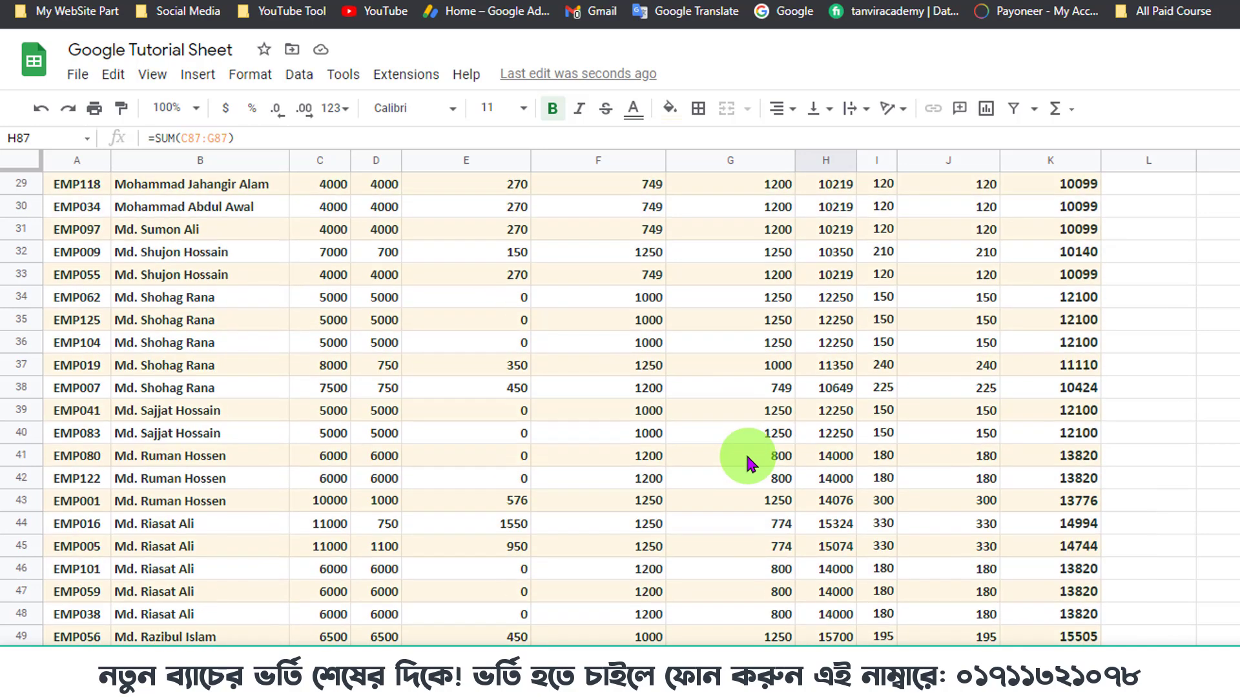
{"action": "scroll", "coordinate": [749, 463], "scroll_direction": "up", "scroll_amount": 3}
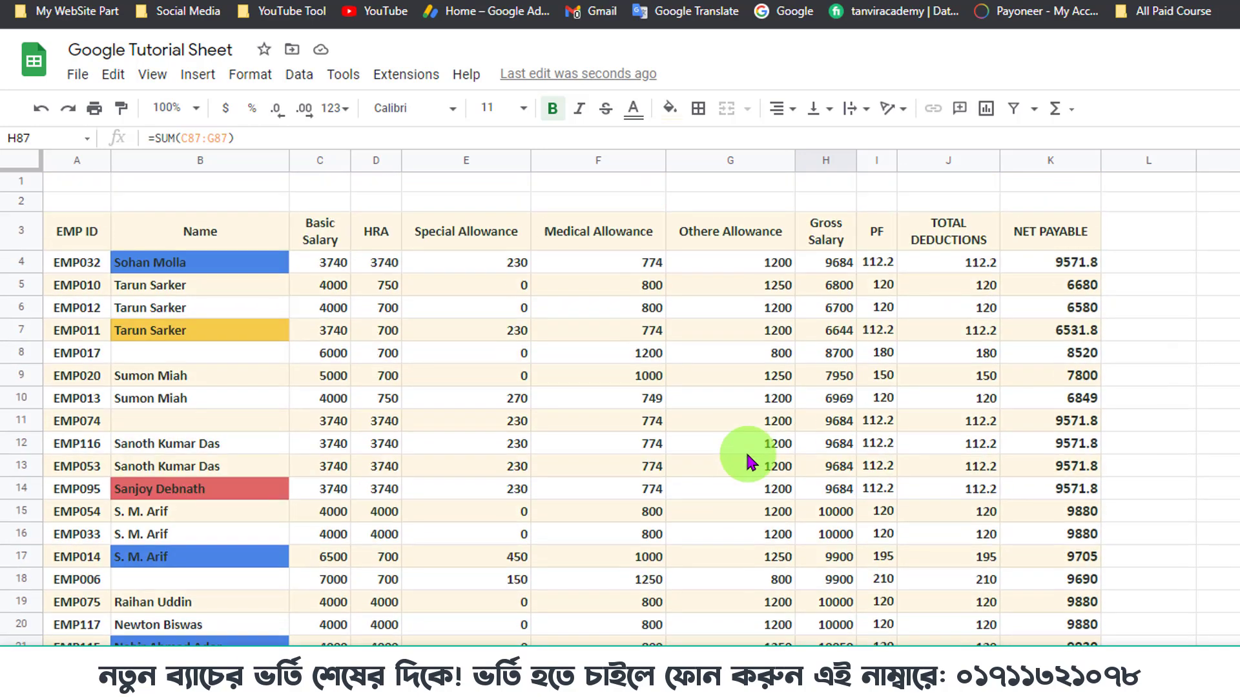